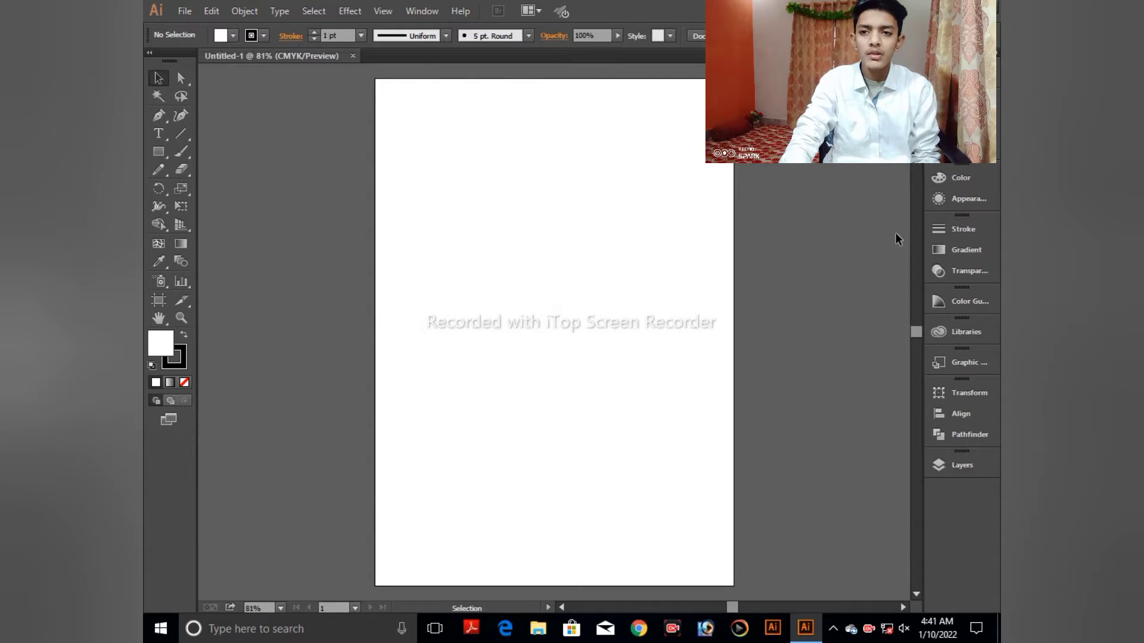
- Open the list of layers and rename Layer 1 to "first"
{"action": "key", "text": "F7"}
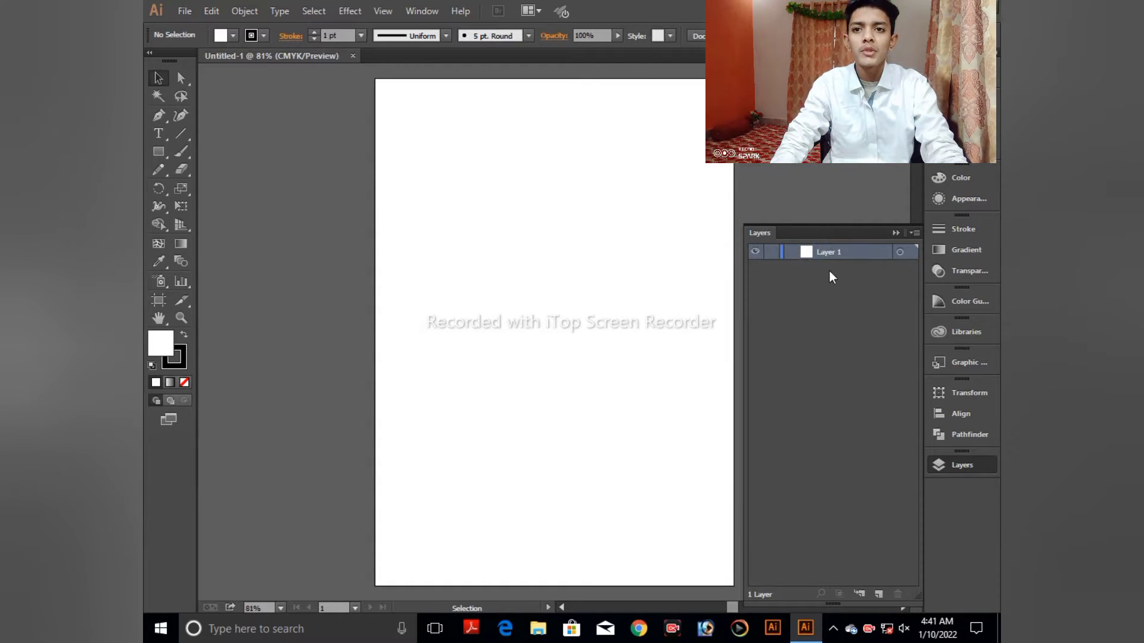
{"action": "double_click", "coordinate": [825, 252]}
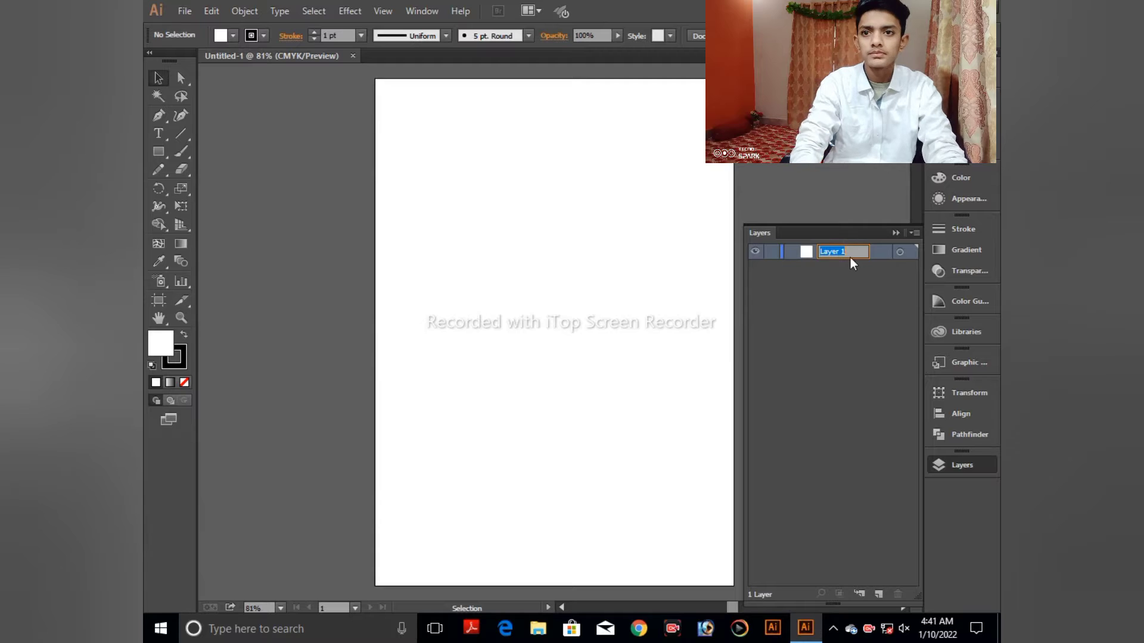
{"action": "type", "text": "first"}
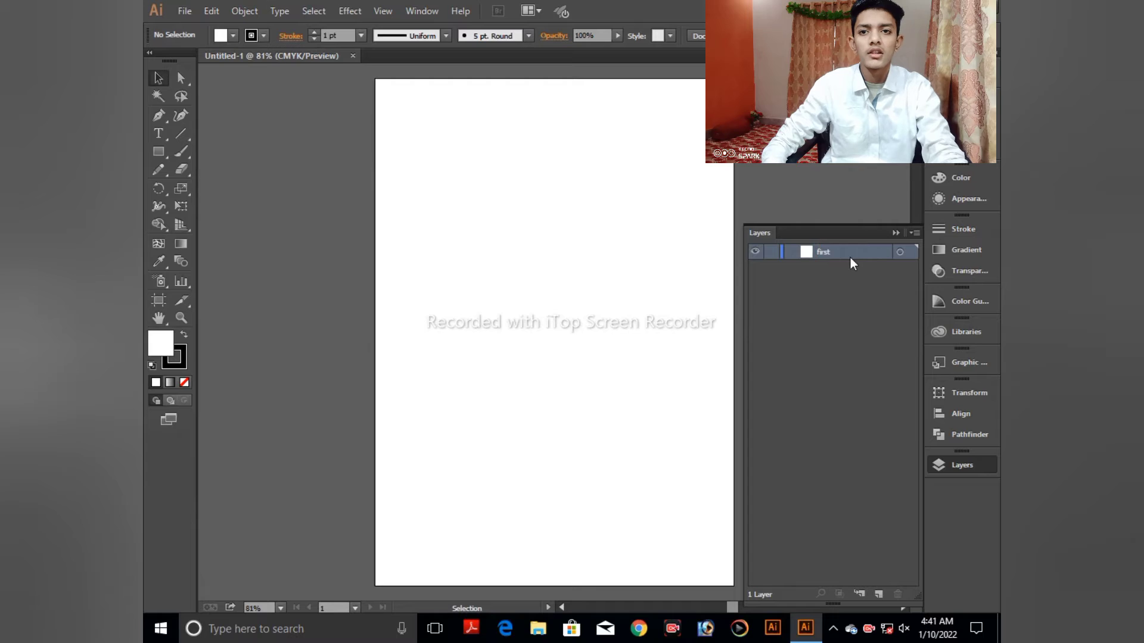
{"action": "key", "text": "Return"}
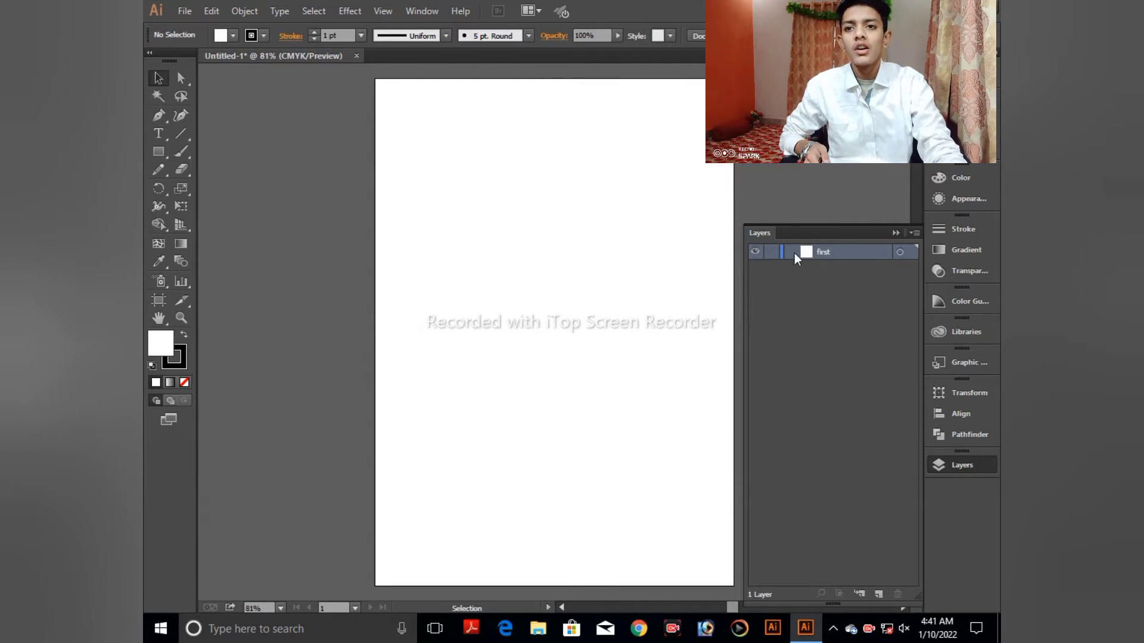
- Compare the layer "first" in Outline and Preview display, return to Preview and fit the artboard in the window
{"action": "left_click", "coordinate": [754, 252], "text": "ctrl"}
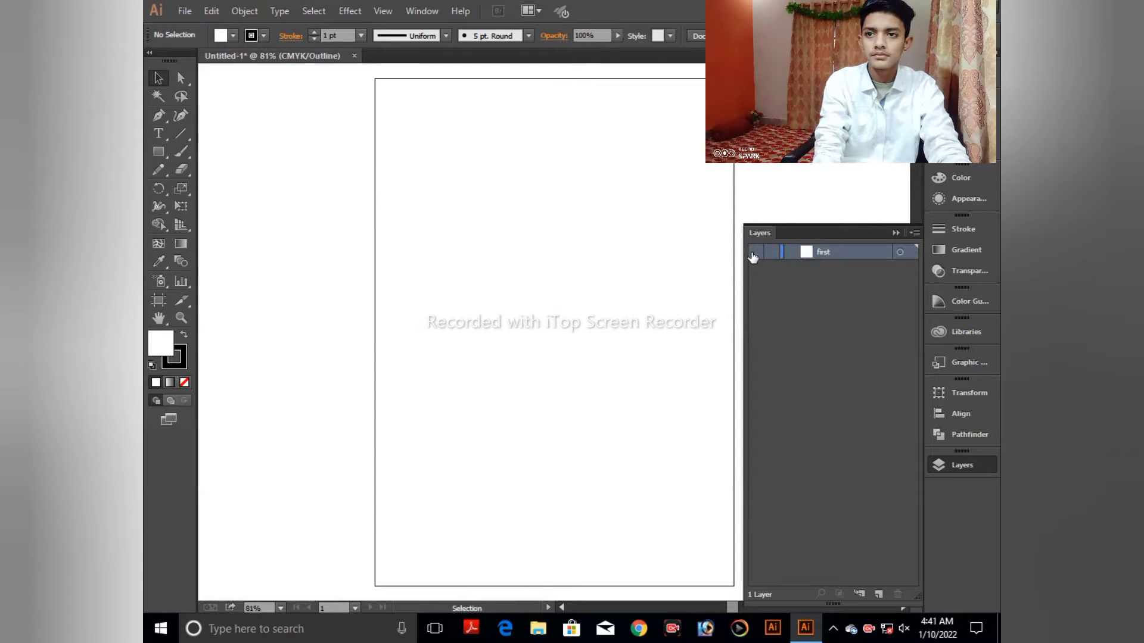
{"action": "key", "text": "ctrl+minus"}
{"action": "key", "text": "ctrl+minus"}
{"action": "key", "text": "ctrl+minus"}
{"action": "key", "text": "ctrl+minus"}
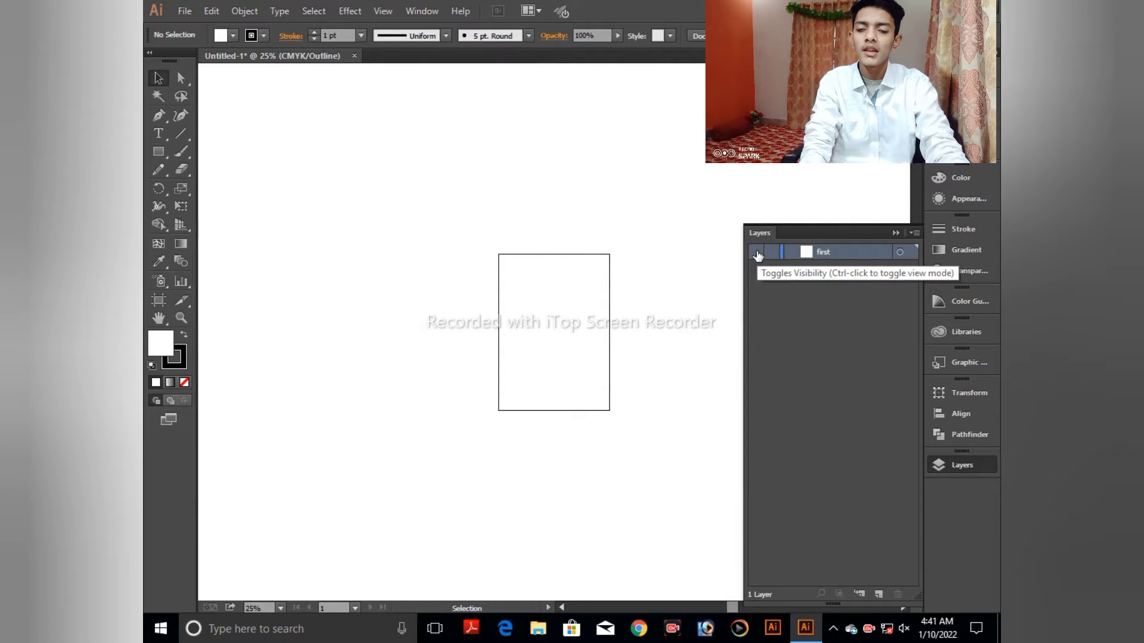
{"action": "left_click", "coordinate": [756, 252], "text": "ctrl"}
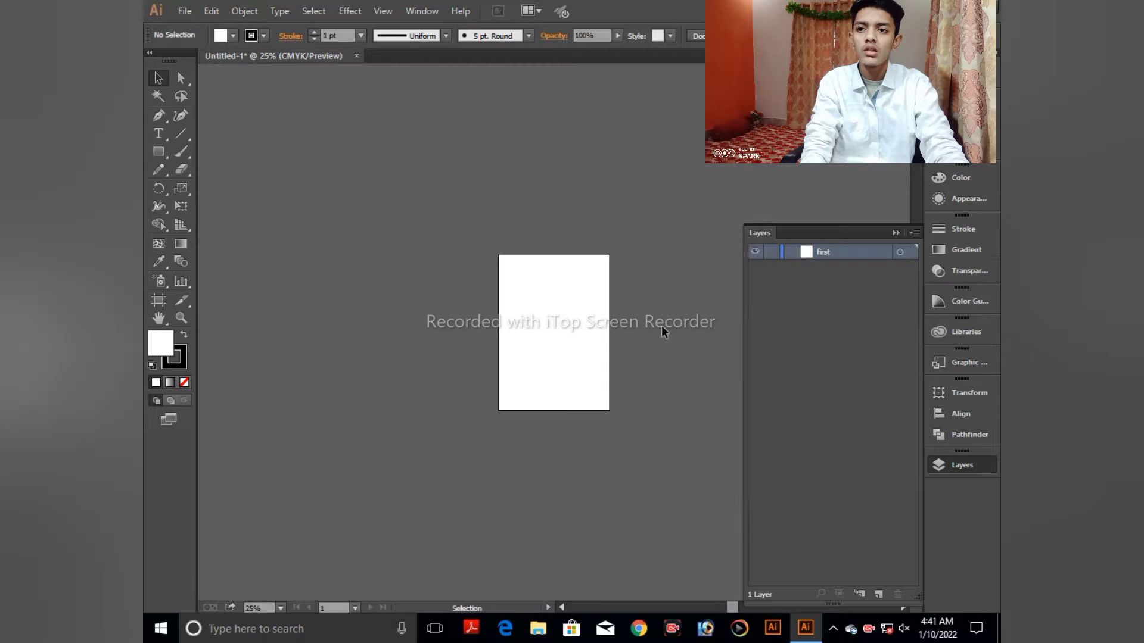
{"action": "left_click", "coordinate": [757, 254], "text": "ctrl"}
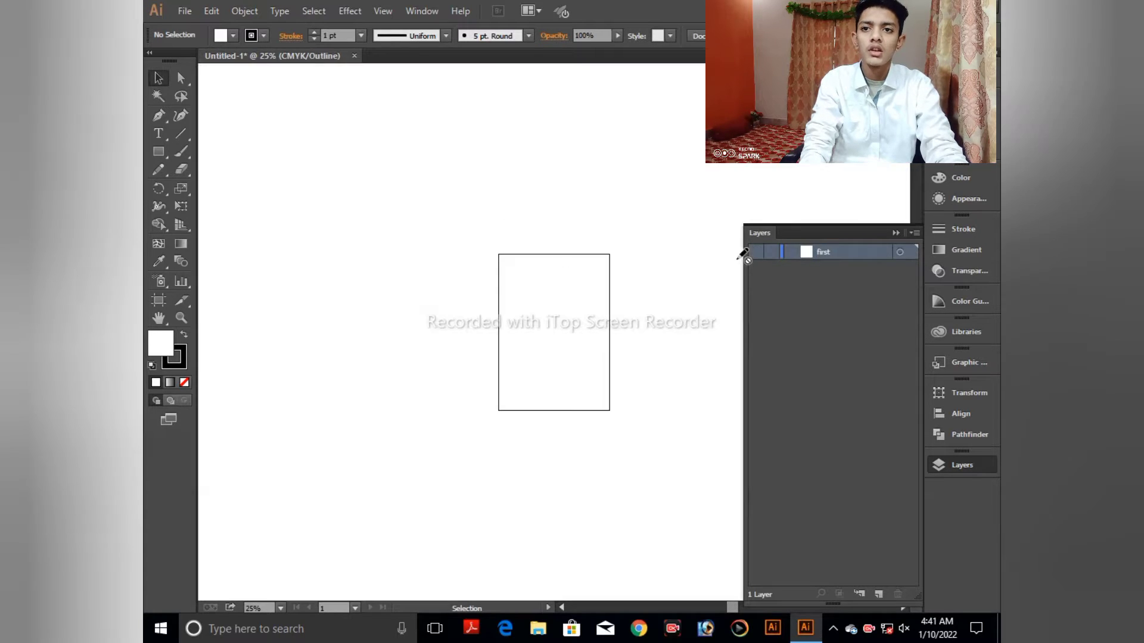
{"action": "left_click", "coordinate": [754, 253], "text": "ctrl"}
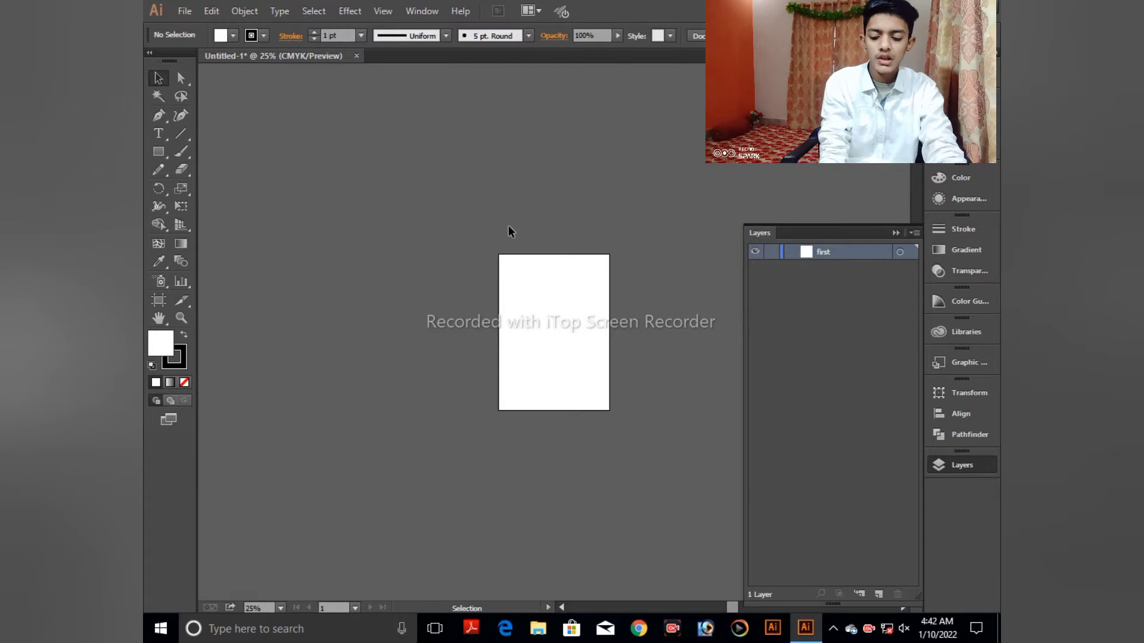
{"action": "key", "text": "ctrl+0"}
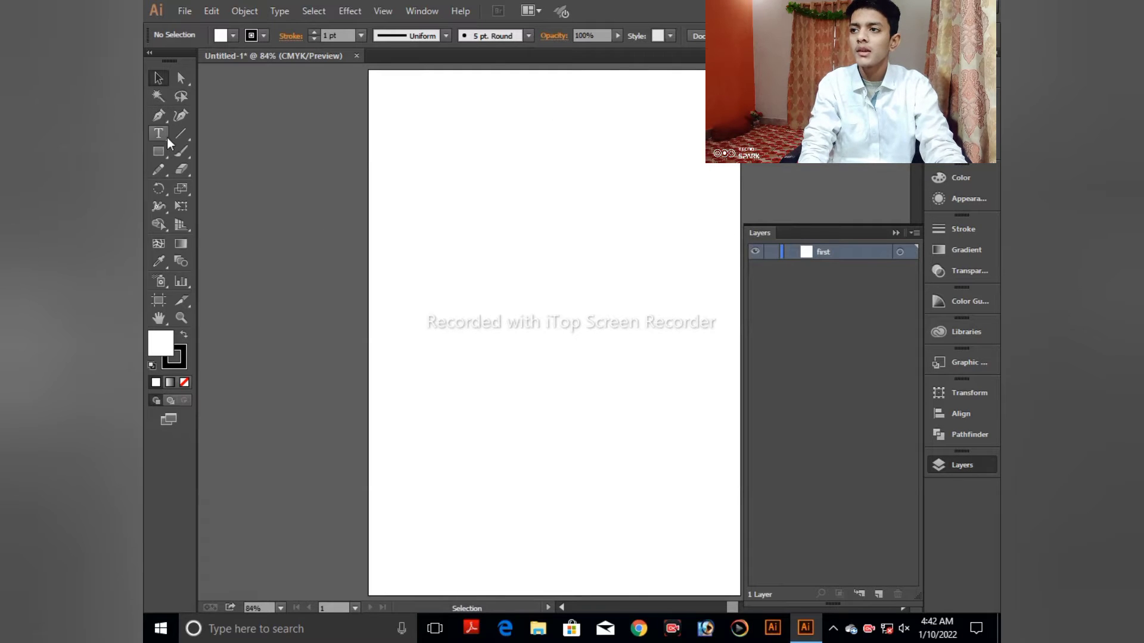
- Draw four adjoining and overlapping rectangles in the artboard's upper half, the first about 150 by 143 pt, and deselect everything
{"action": "left_click", "coordinate": [158, 154]}
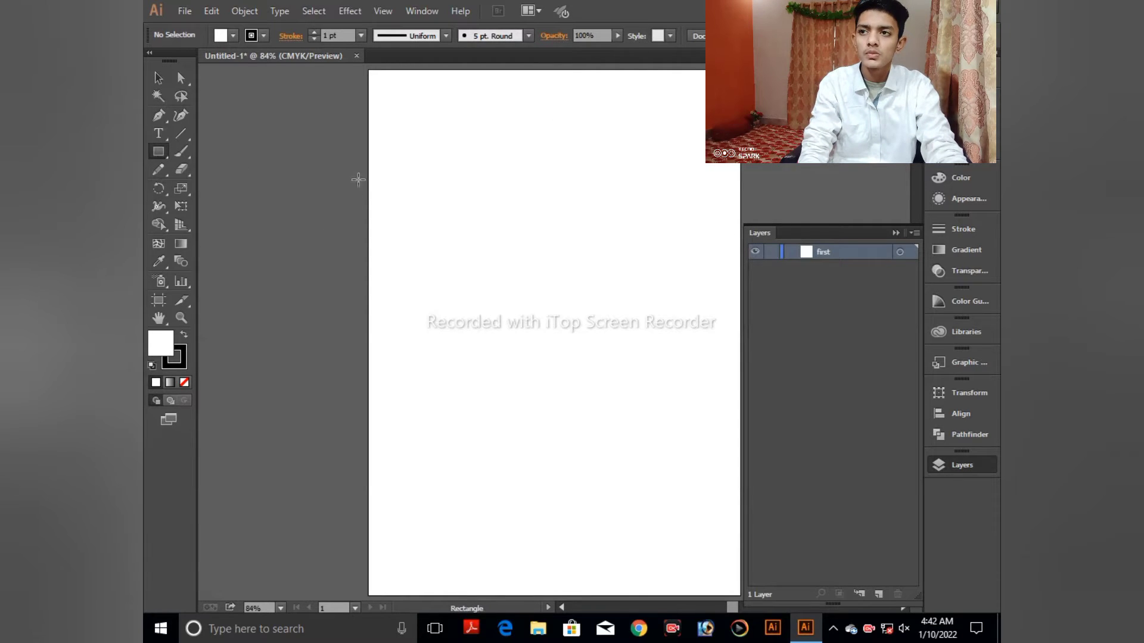
{"action": "left_click", "coordinate": [396, 134]}
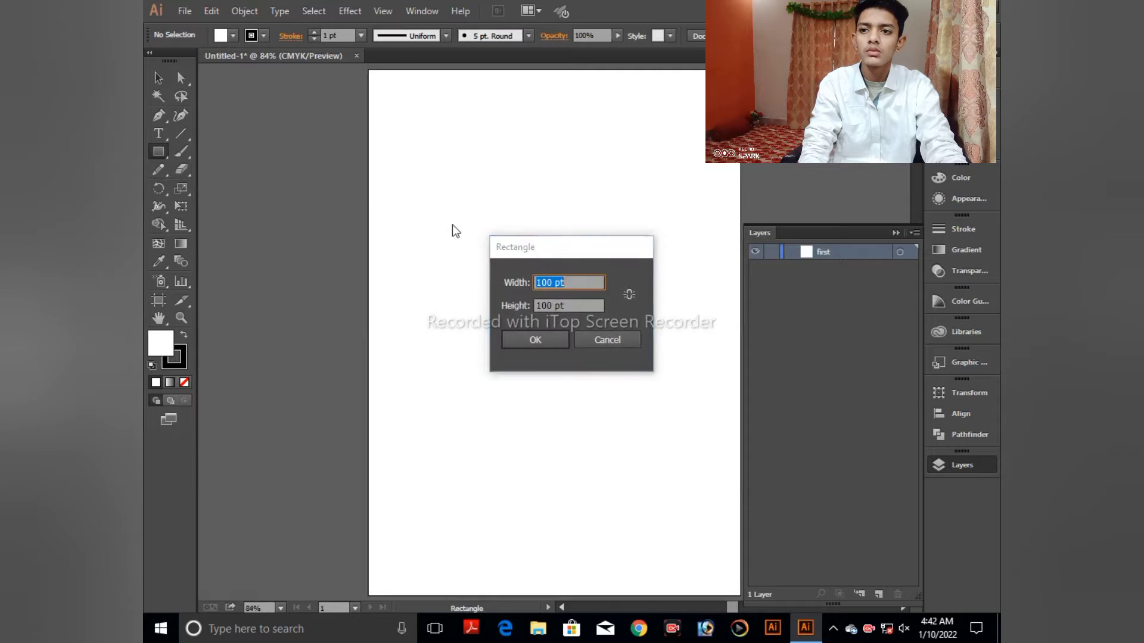
{"action": "left_click", "coordinate": [607, 340]}
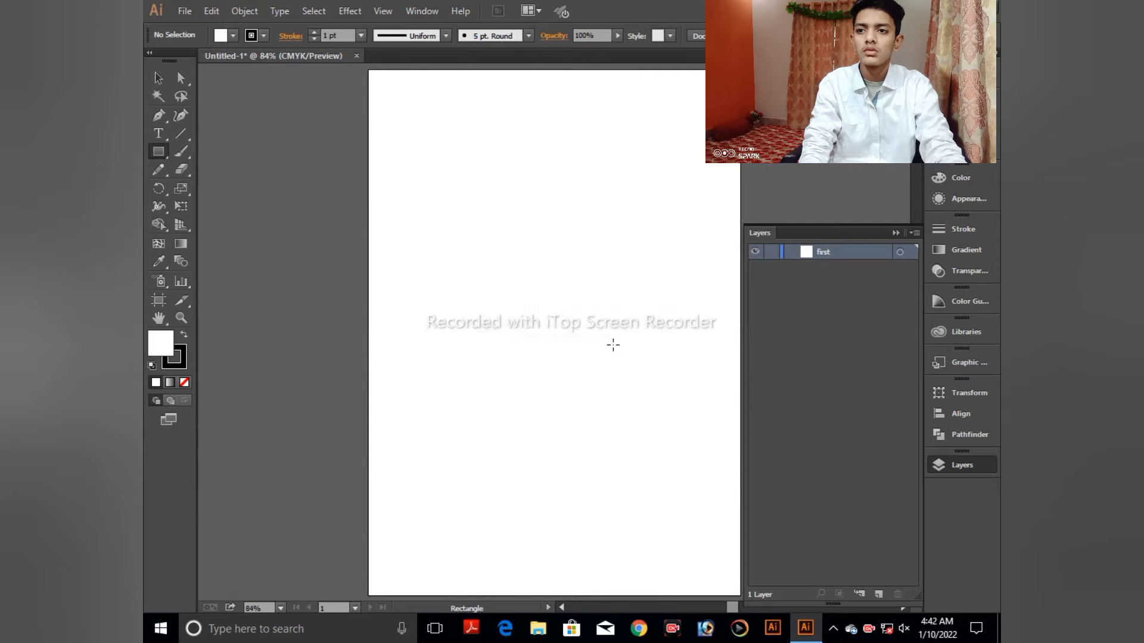
{"action": "left_click_drag", "start_coordinate": [515, 253], "coordinate": [609, 343]}
{"action": "left_click", "coordinate": [554, 175]}
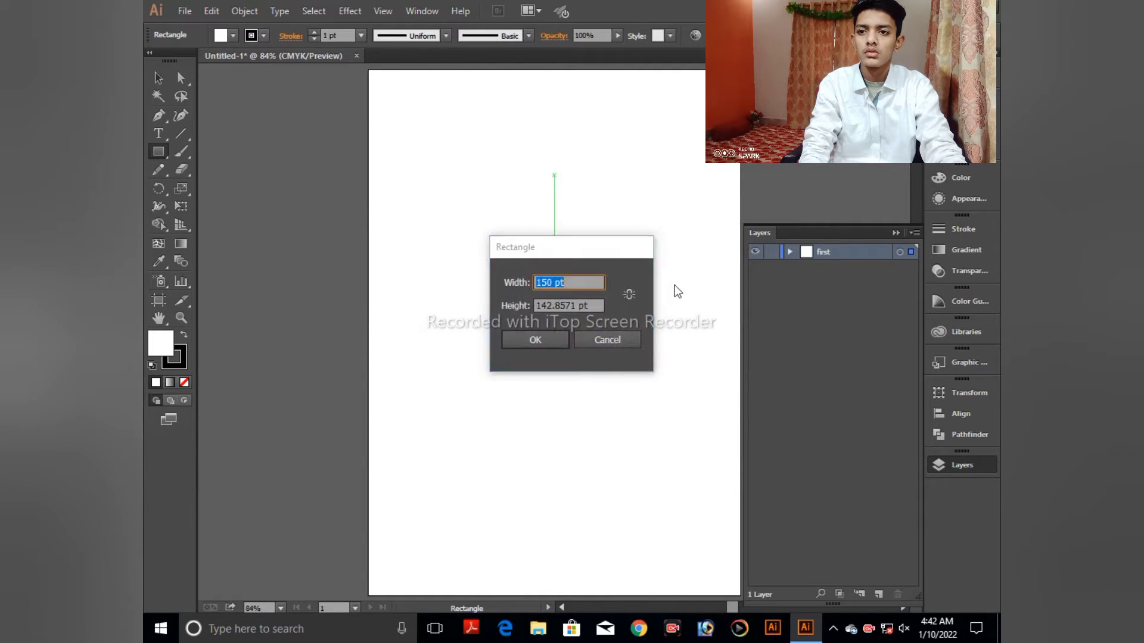
{"action": "left_click", "coordinate": [625, 338]}
{"action": "left_click_drag", "start_coordinate": [584, 201], "coordinate": [667, 276]}
{"action": "left_click_drag", "start_coordinate": [453, 155], "coordinate": [584, 253]}
{"action": "left_click_drag", "start_coordinate": [537, 117], "coordinate": [654, 214]}
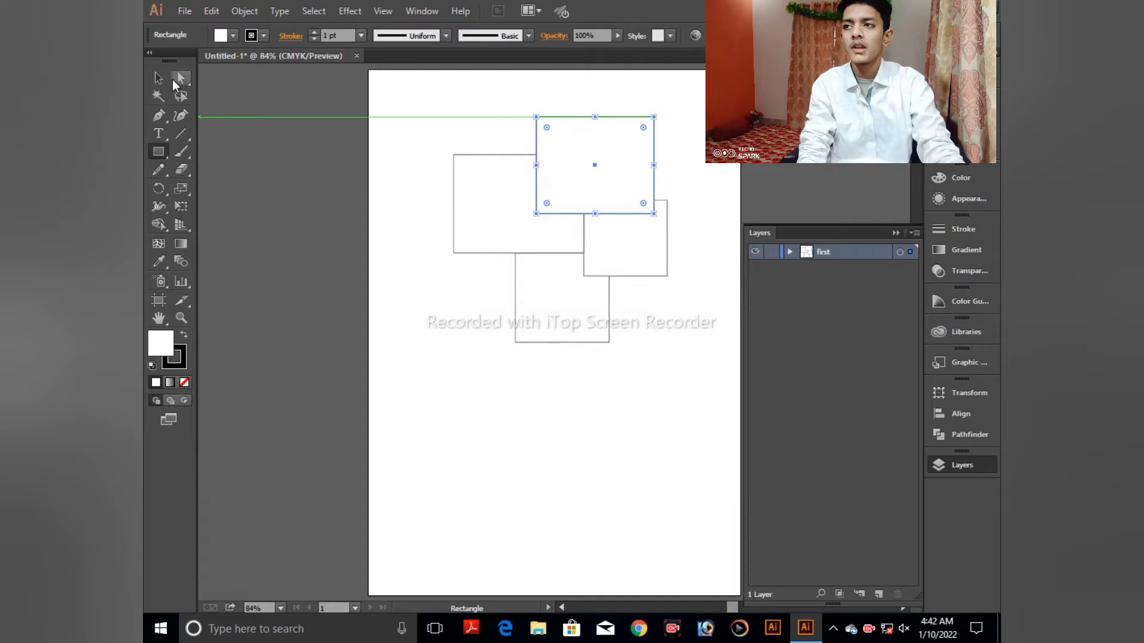
{"action": "left_click", "coordinate": [159, 78]}
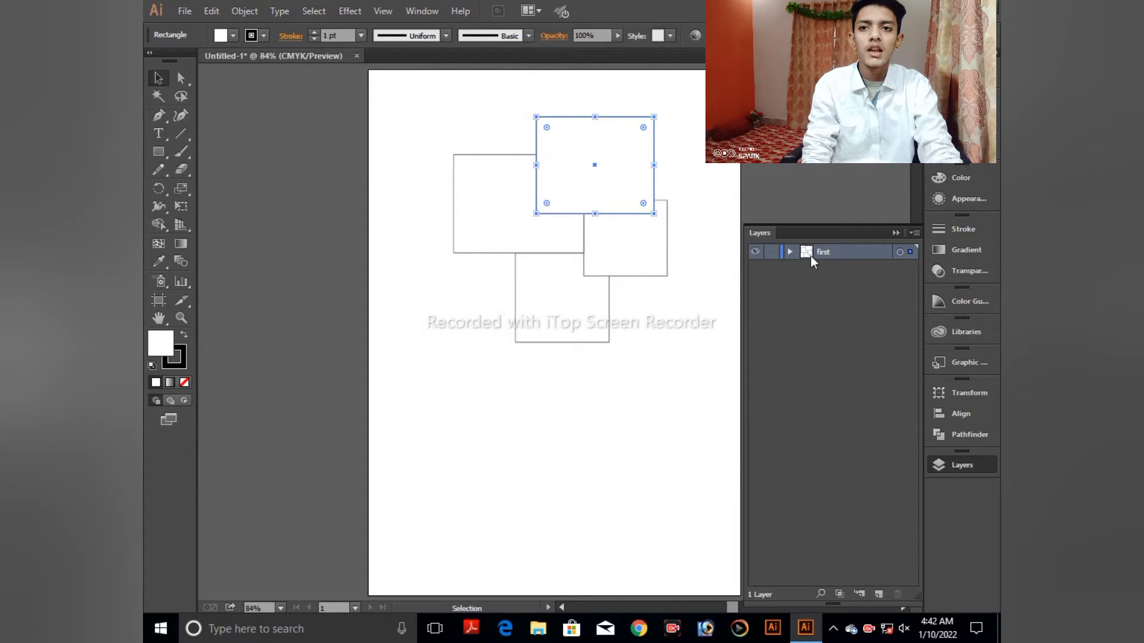
{"action": "key", "text": "ctrl+shift+a"}
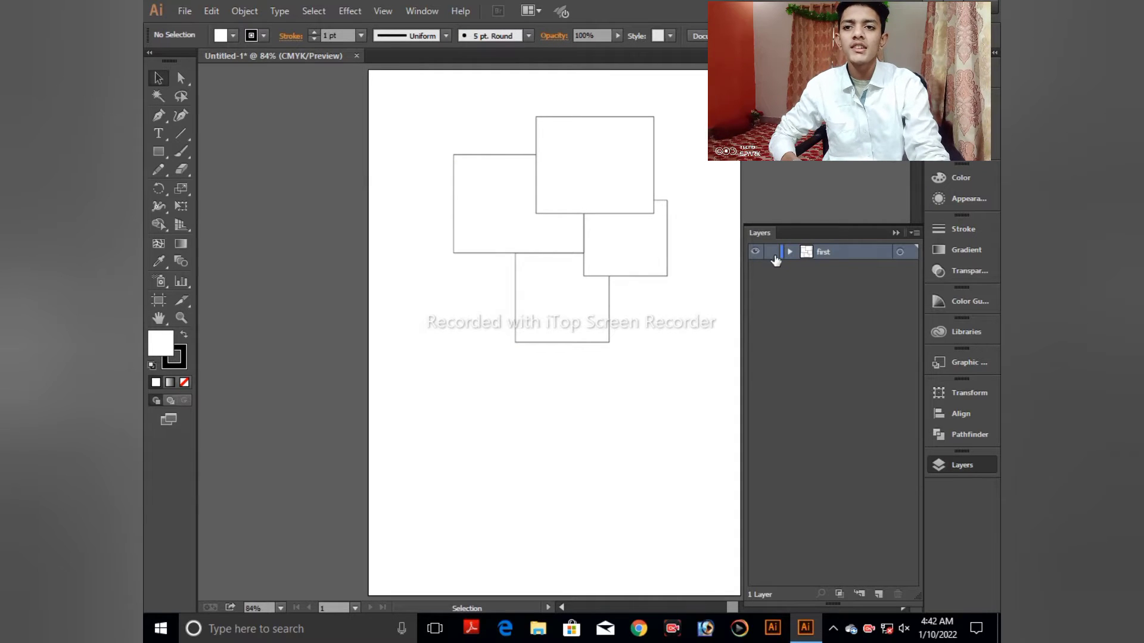
- Lock and unlock the layer "first", and move the frontmost rectangle slightly down and to the right
{"action": "left_click", "coordinate": [771, 252]}
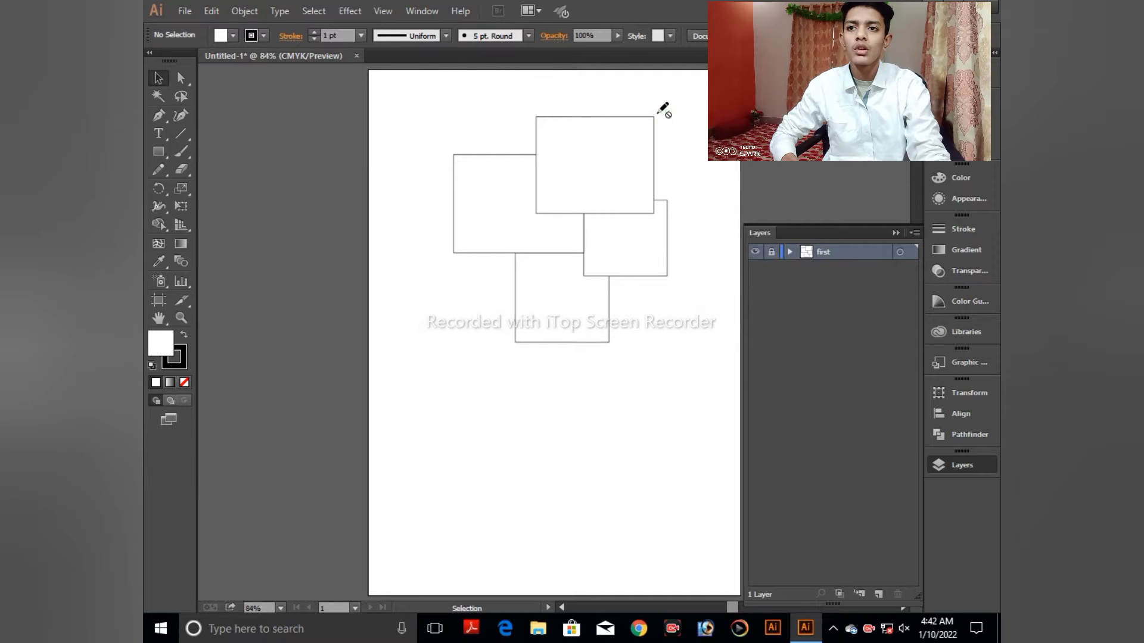
{"action": "left_click", "coordinate": [181, 78]}
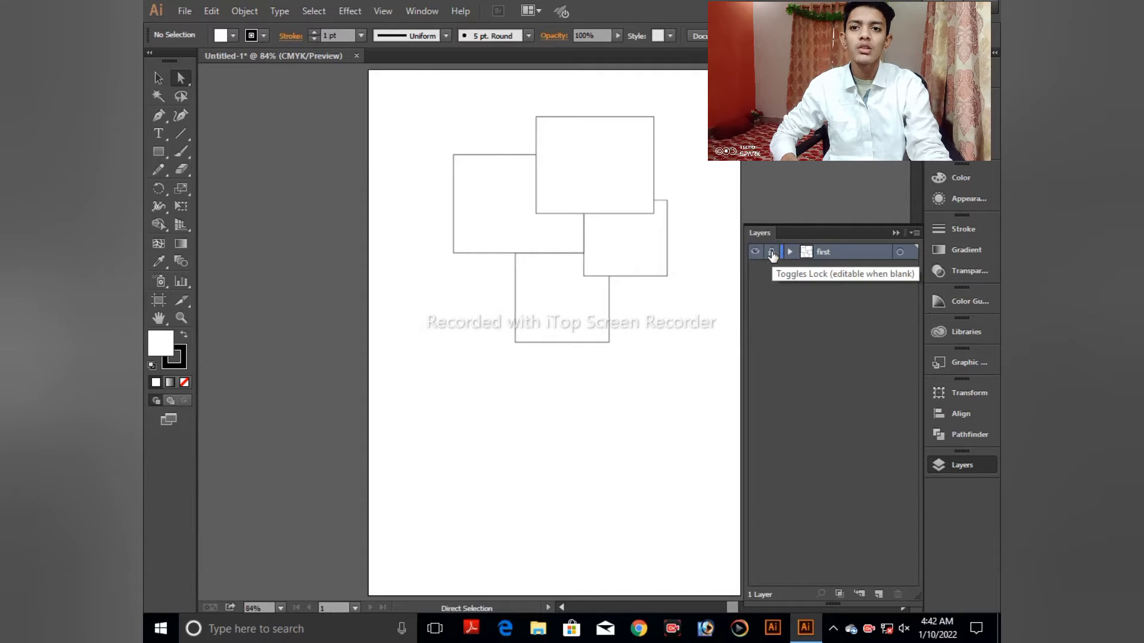
{"action": "left_click", "coordinate": [772, 253]}
{"action": "mouse_move", "coordinate": [582, 173]}
{"action": "left_mouse_down"}
{"action": "mouse_move", "coordinate": [577, 242]}
{"action": "mouse_move", "coordinate": [595, 178]}
{"action": "left_mouse_up"}
{"action": "left_click", "coordinate": [158, 78]}
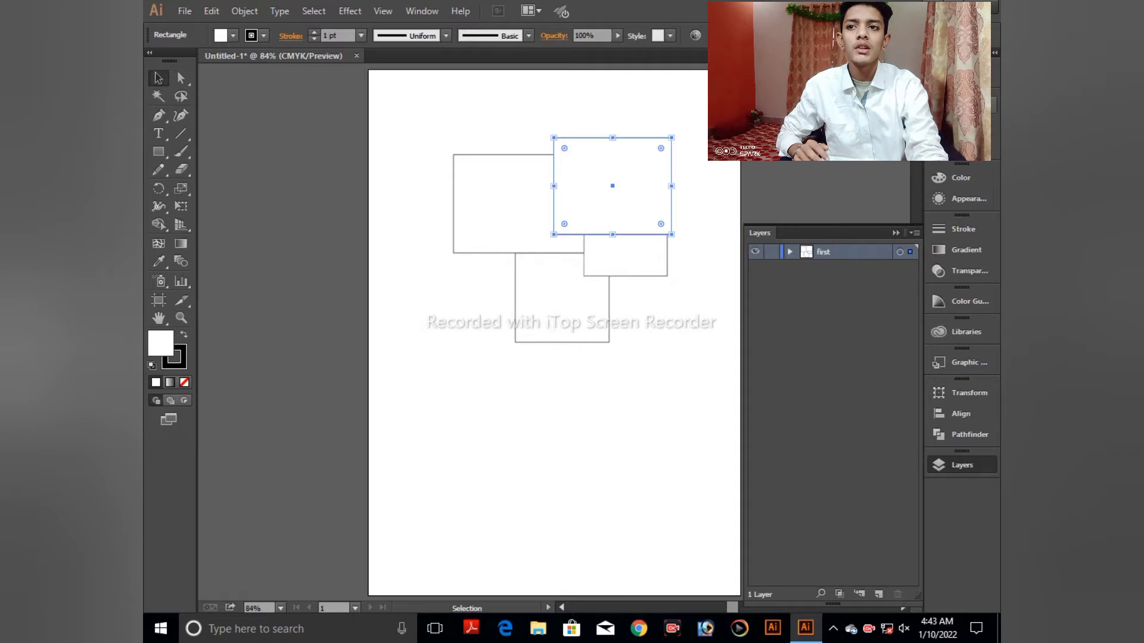
- Fill the front rectangle red, the wide one beside it yellow, the lowest one green and the small one blue
{"action": "left_click", "coordinate": [961, 105]}
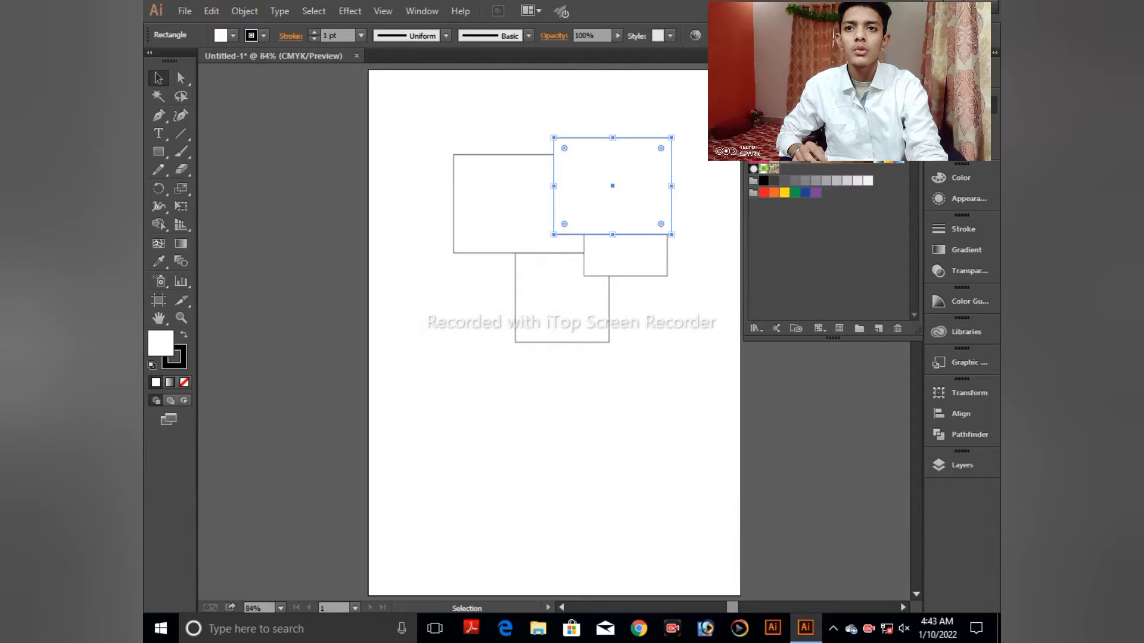
{"action": "left_click", "coordinate": [764, 193]}
{"action": "left_click", "coordinate": [519, 186]}
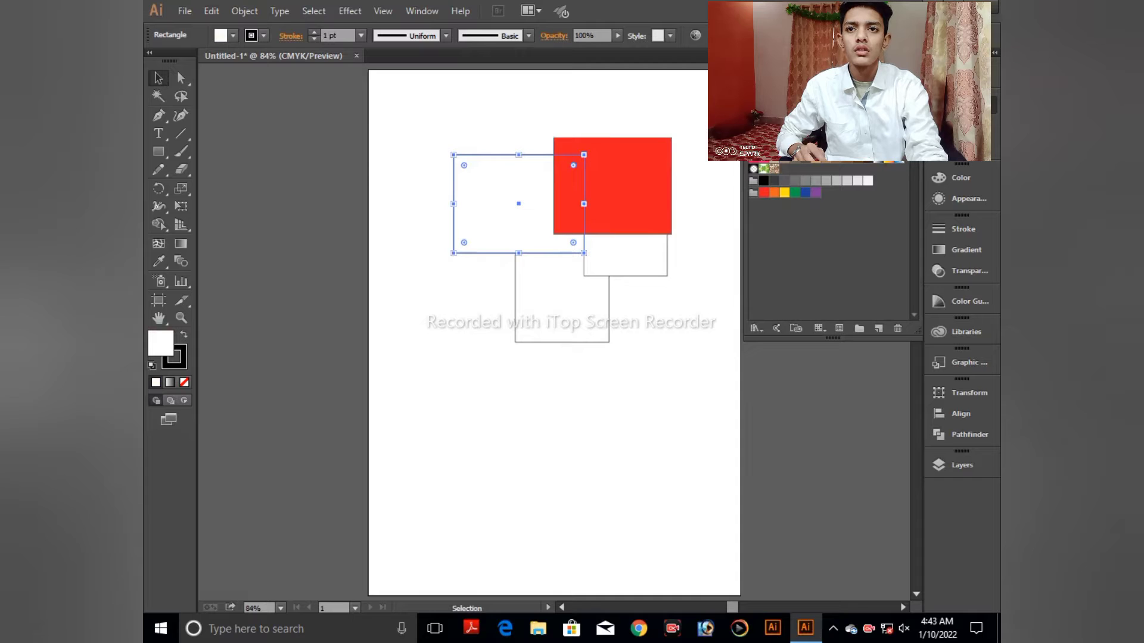
{"action": "left_click", "coordinate": [785, 193]}
{"action": "left_click", "coordinate": [577, 274]}
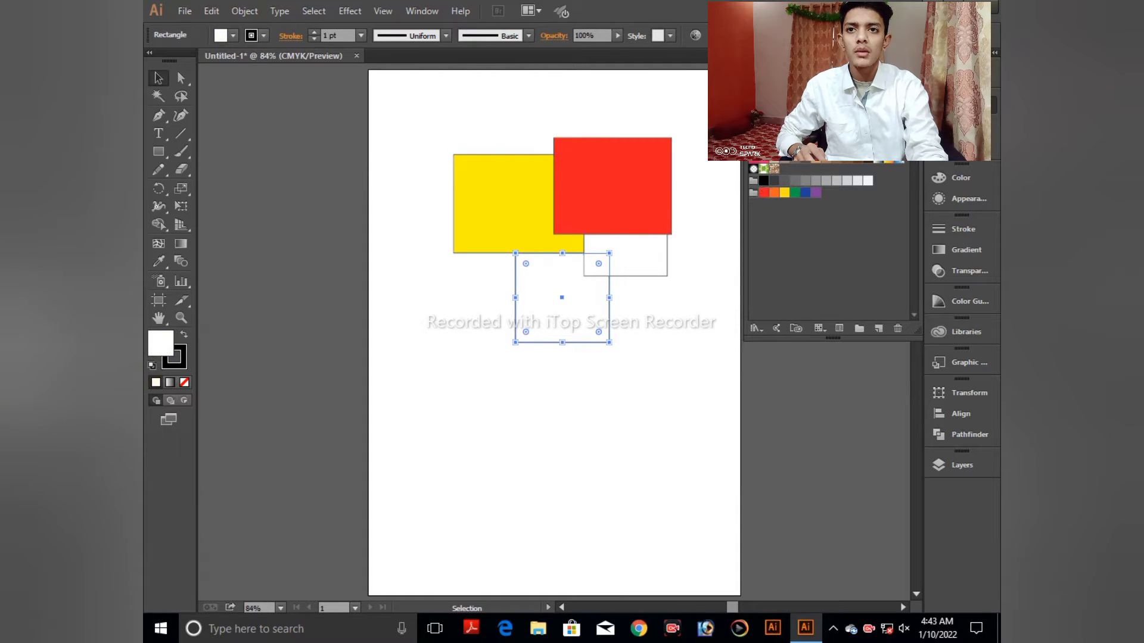
{"action": "left_click", "coordinate": [795, 192]}
{"action": "left_click", "coordinate": [652, 249]}
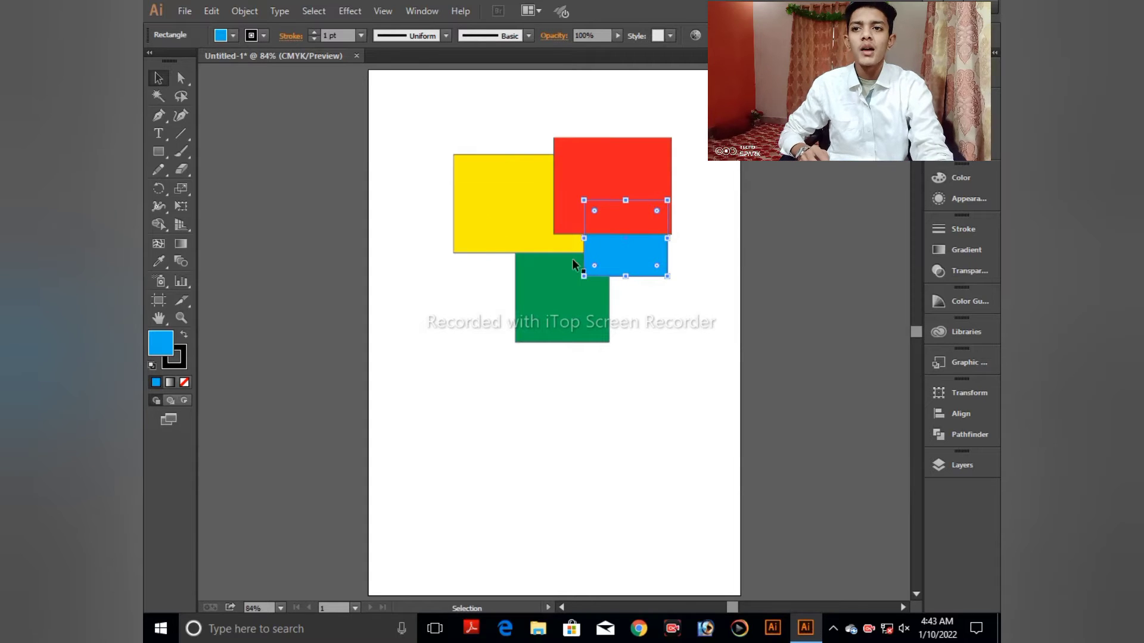
{"action": "left_click", "coordinate": [687, 147]}
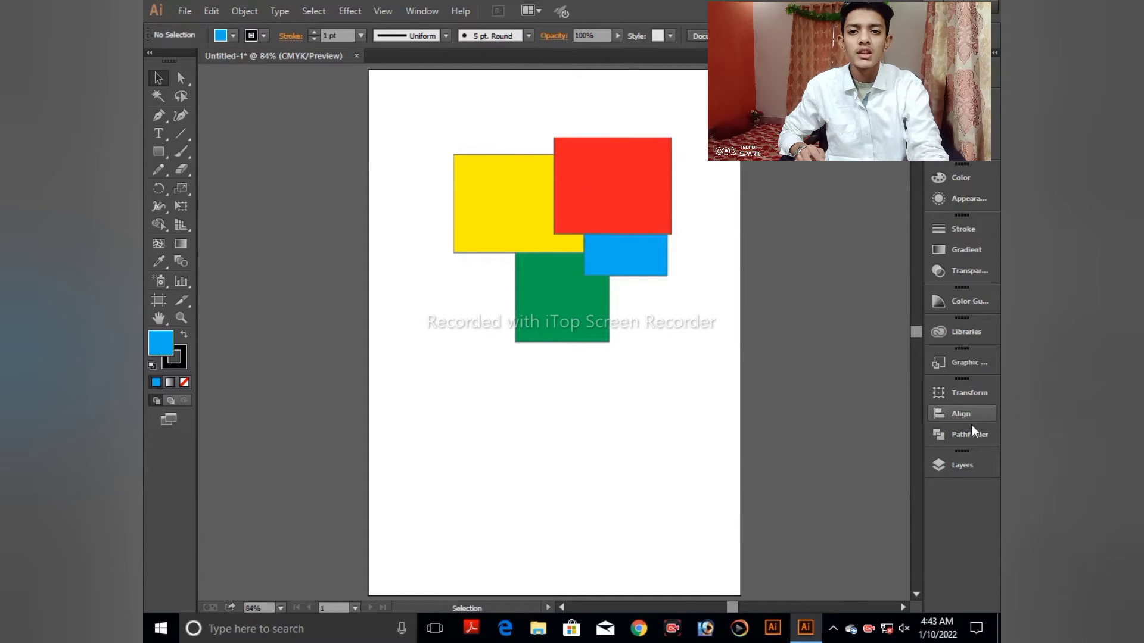
- Hide the layer "first" and switch to Outline view, and restore its visibility and the Preview view
{"action": "left_click", "coordinate": [953, 468]}
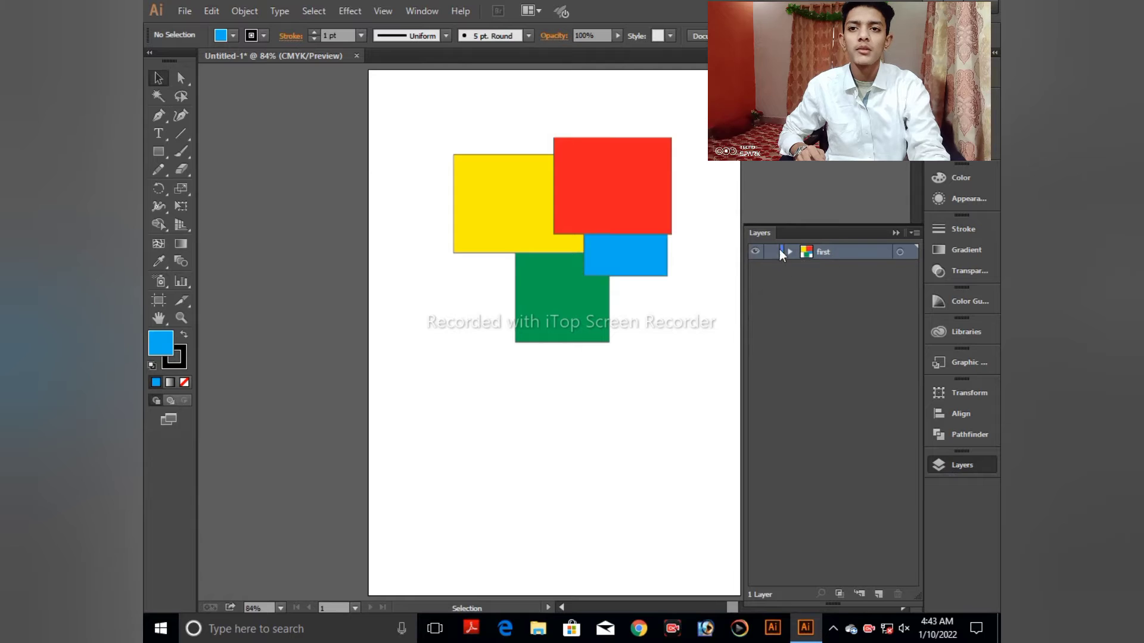
{"action": "left_click", "coordinate": [756, 253]}
{"action": "key", "text": "ctrl+y"}
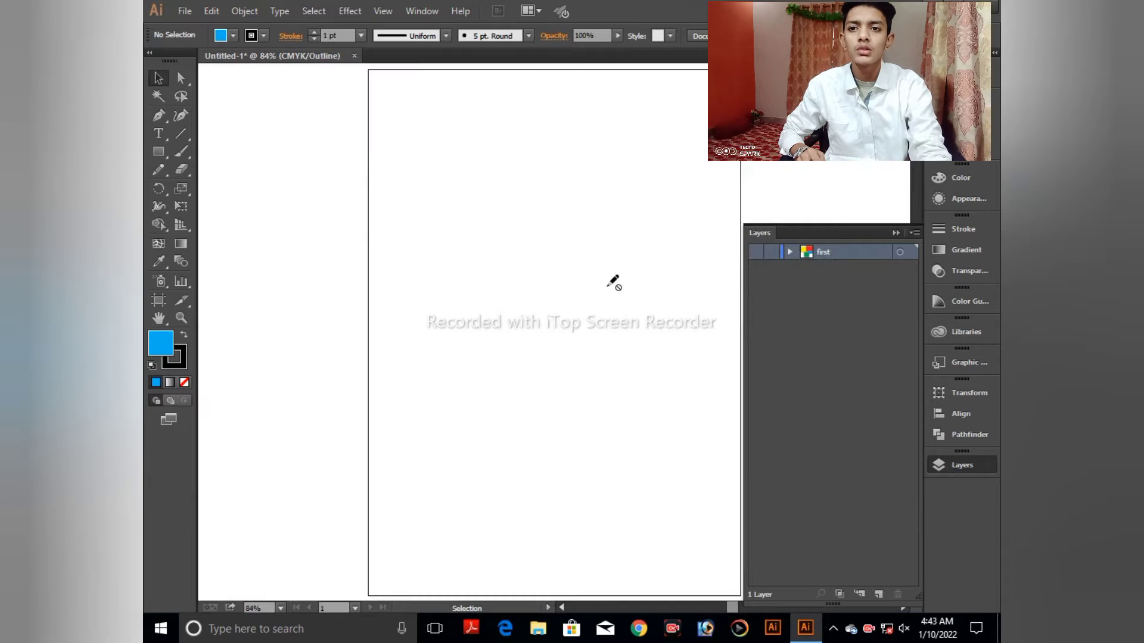
{"action": "left_click", "coordinate": [757, 254]}
{"action": "key", "text": "ctrl+y"}
- Lock the layer "first", expand it to examine its rectangles, and collapse and unlock it again
{"action": "left_click", "coordinate": [771, 252]}
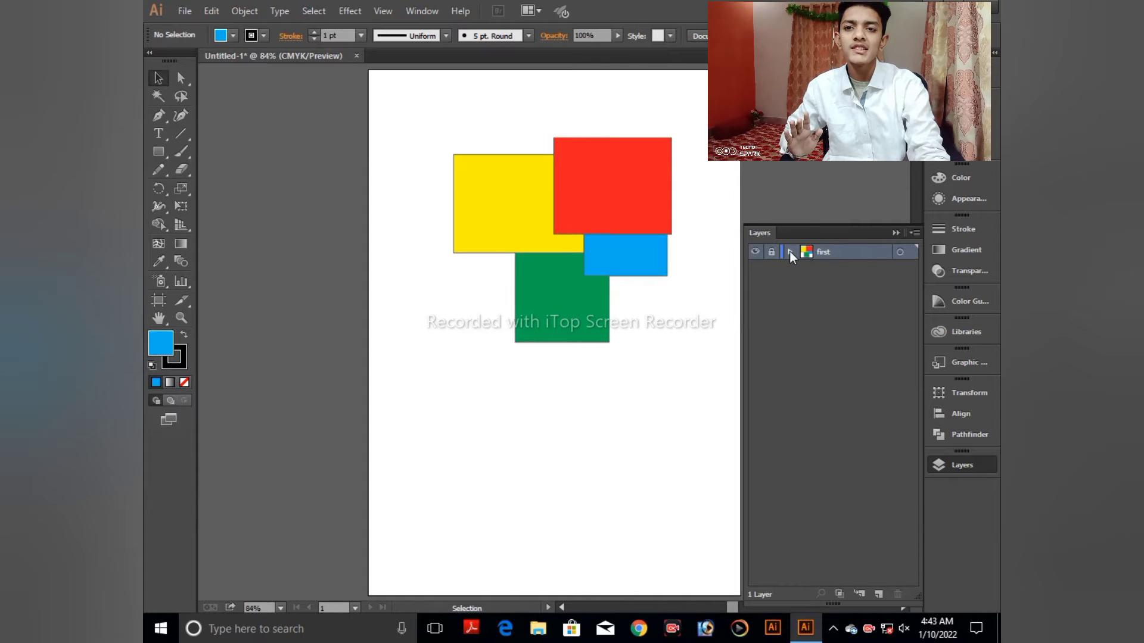
{"action": "left_click", "coordinate": [790, 252]}
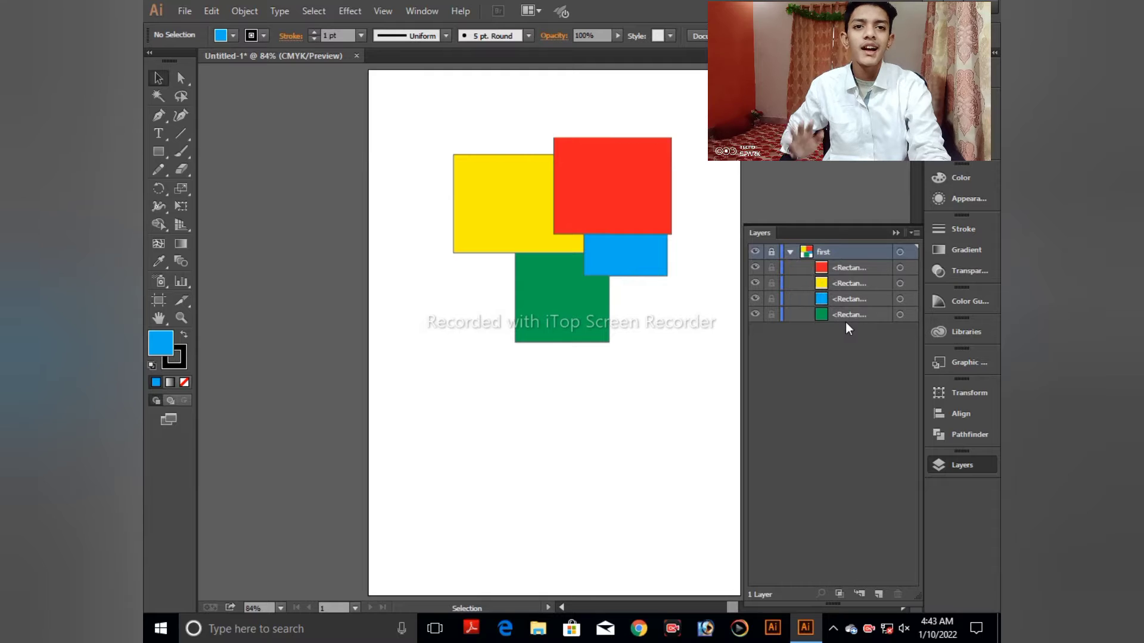
{"action": "left_click", "coordinate": [790, 252]}
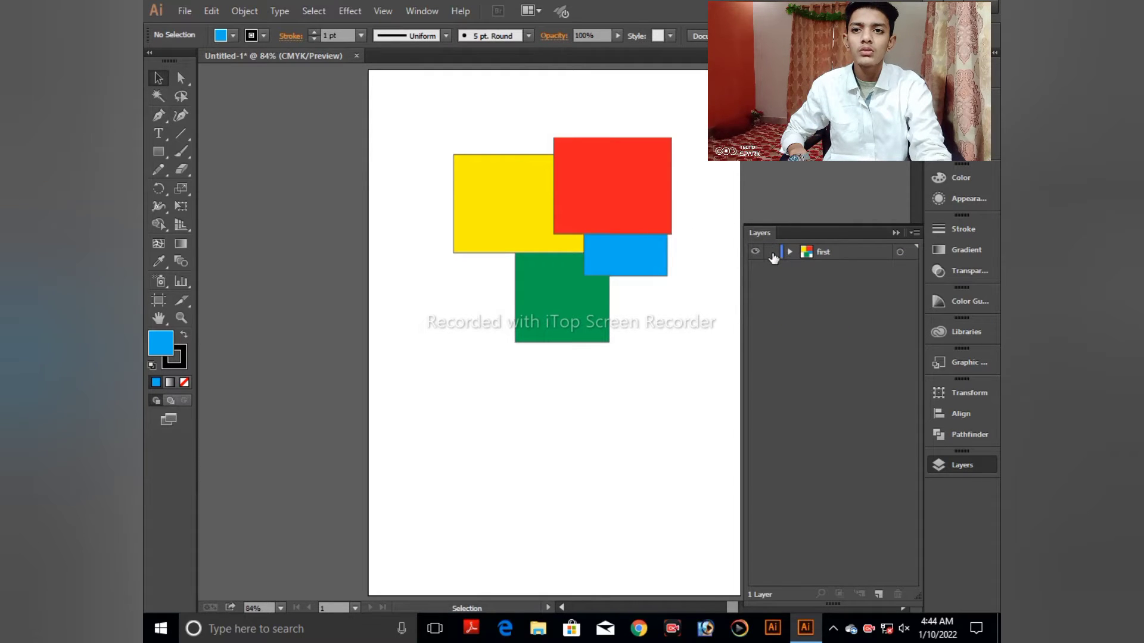
- Select all artwork on the layer "first" through its target, and deselect it
{"action": "left_click", "coordinate": [898, 252]}
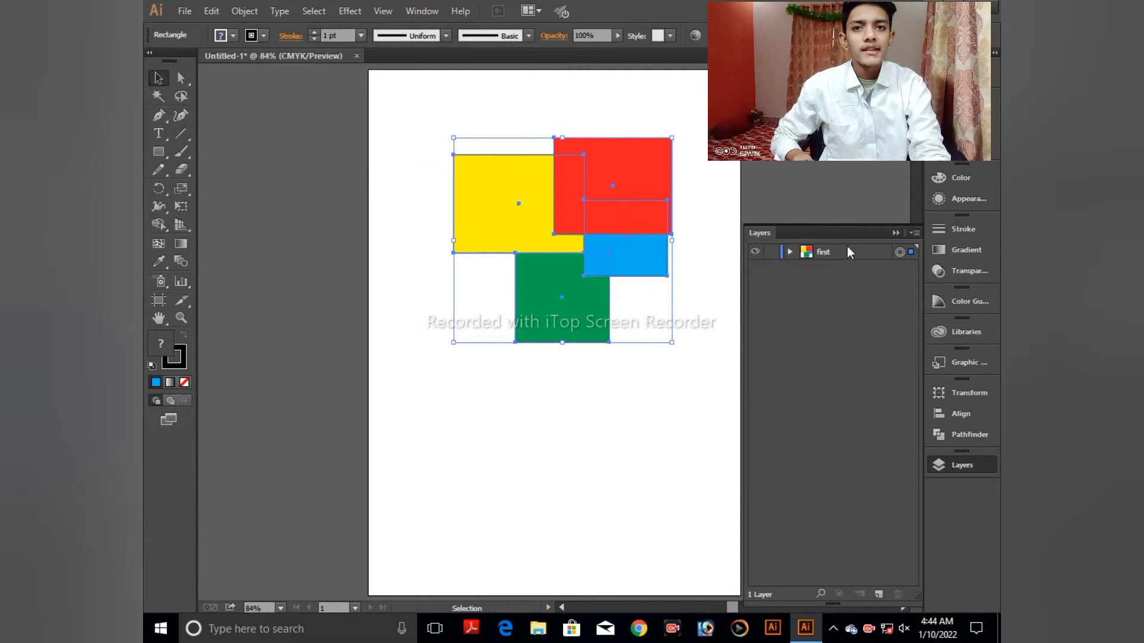
{"action": "left_click", "coordinate": [900, 251]}
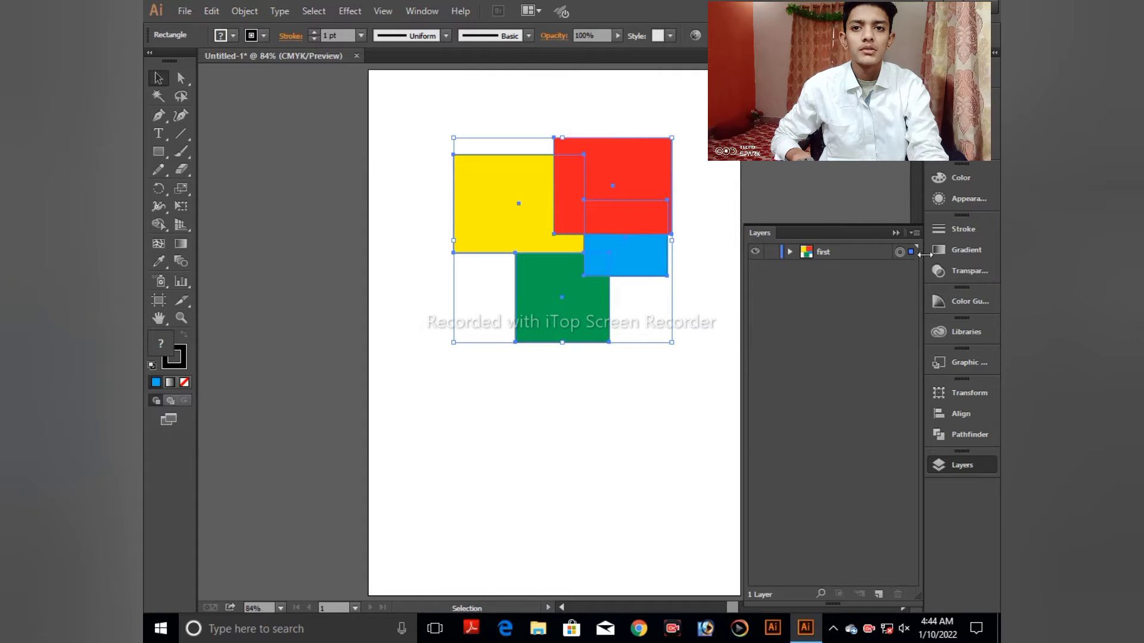
{"action": "left_click", "coordinate": [691, 158]}
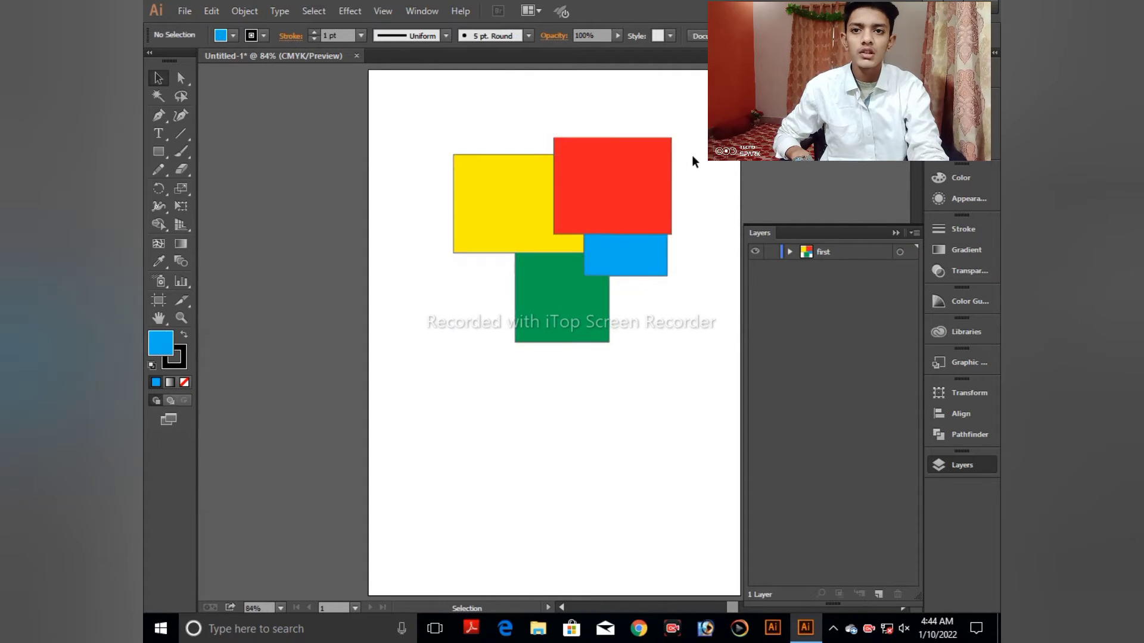
- Expand the layer "first" and highlight the blue rectangle's entry among its contents
{"action": "left_click", "coordinate": [789, 252]}
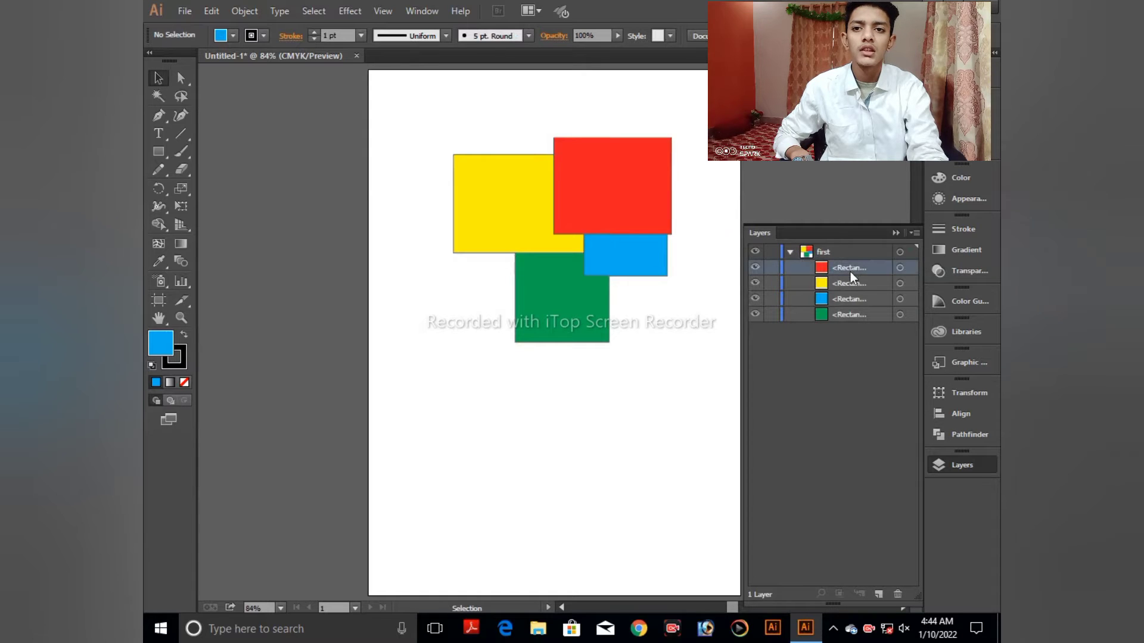
{"action": "left_click", "coordinate": [842, 298]}
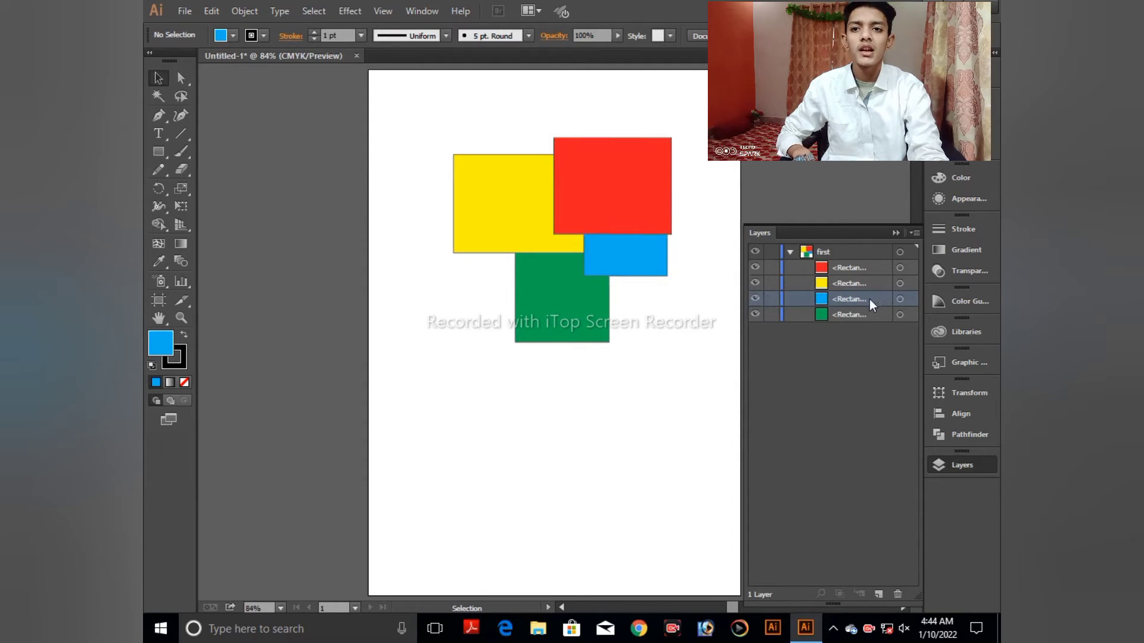
- Select the red, yellow, green and blue rectangles in turn to match each with its entry in the layer "first", and deselect
{"action": "left_click", "coordinate": [616, 216]}
{"action": "left_click", "coordinate": [728, 172]}
{"action": "left_click", "coordinate": [645, 177]}
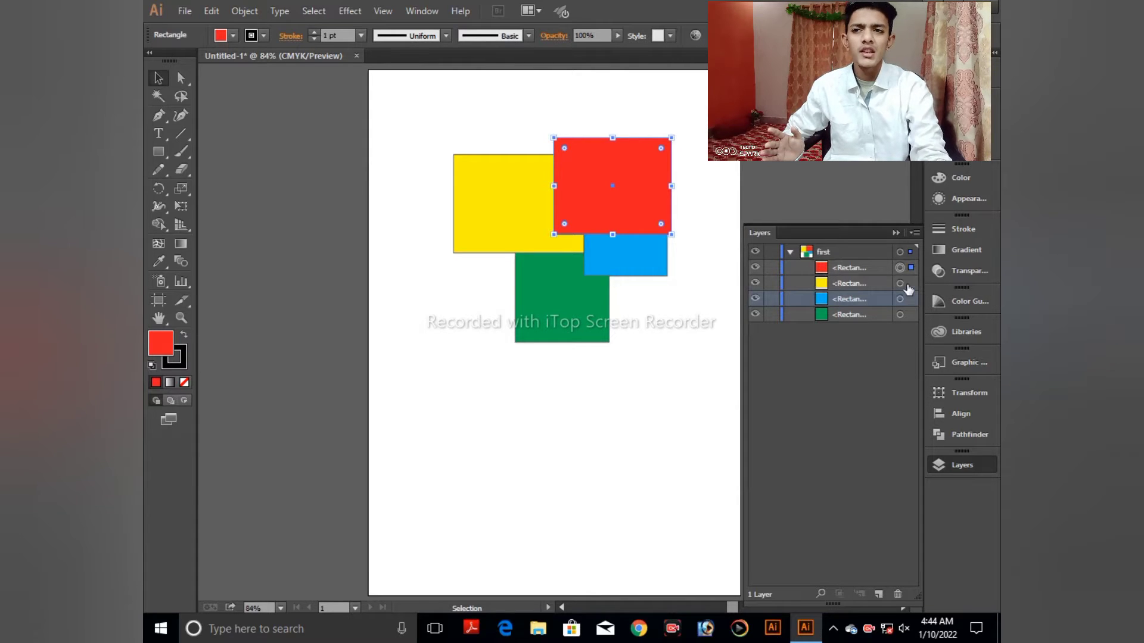
{"action": "left_click", "coordinate": [535, 206]}
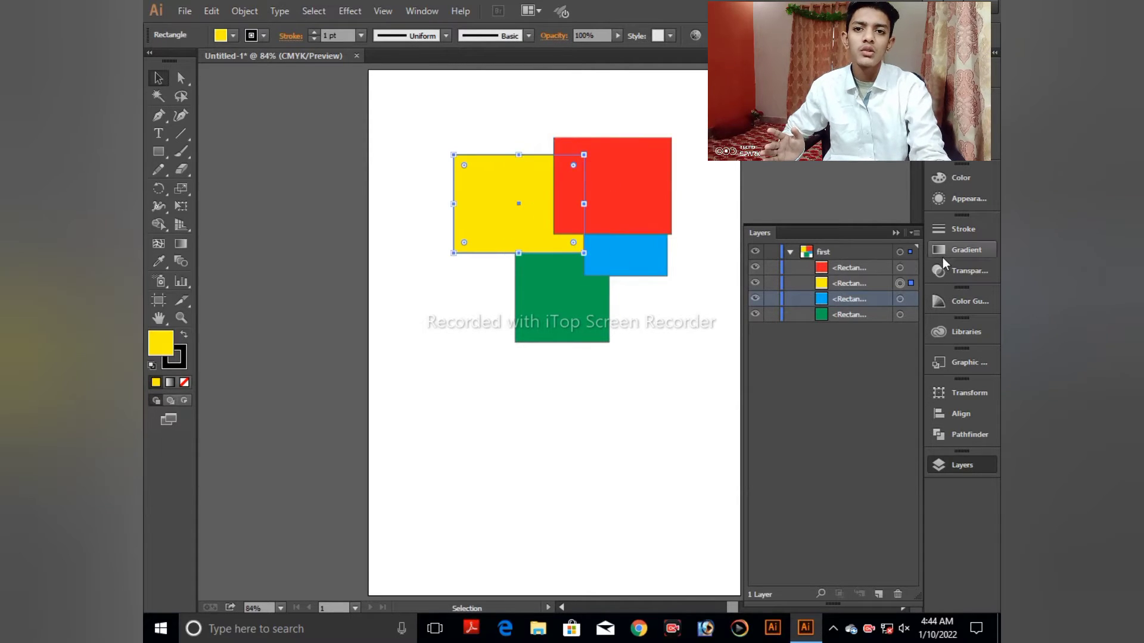
{"action": "left_click", "coordinate": [565, 305]}
{"action": "left_click", "coordinate": [627, 262]}
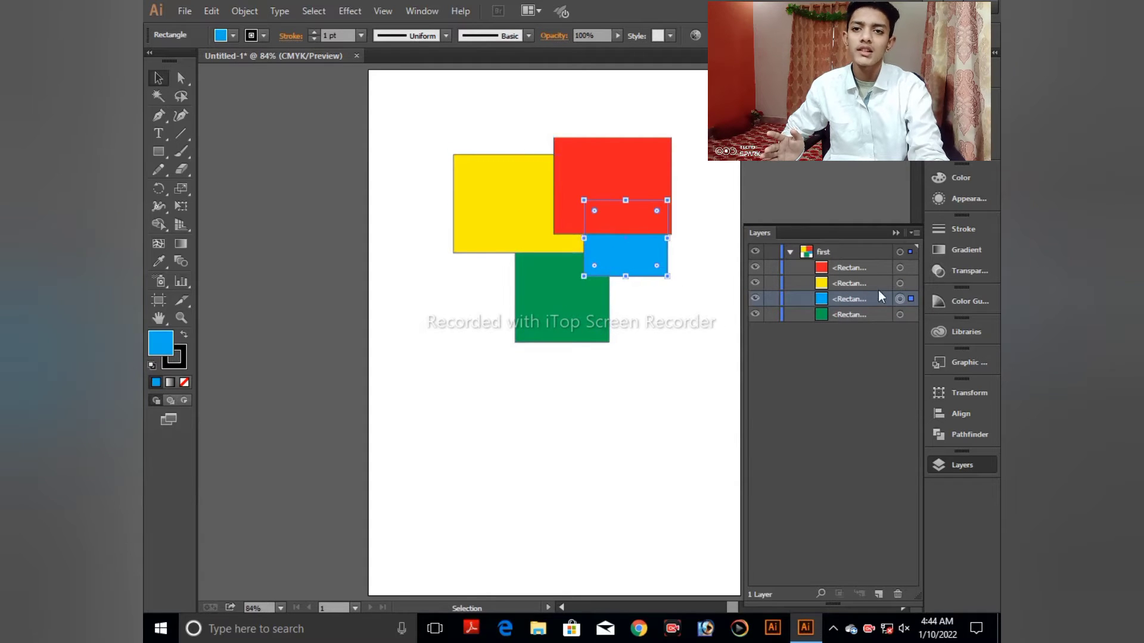
{"action": "left_click", "coordinate": [682, 310]}
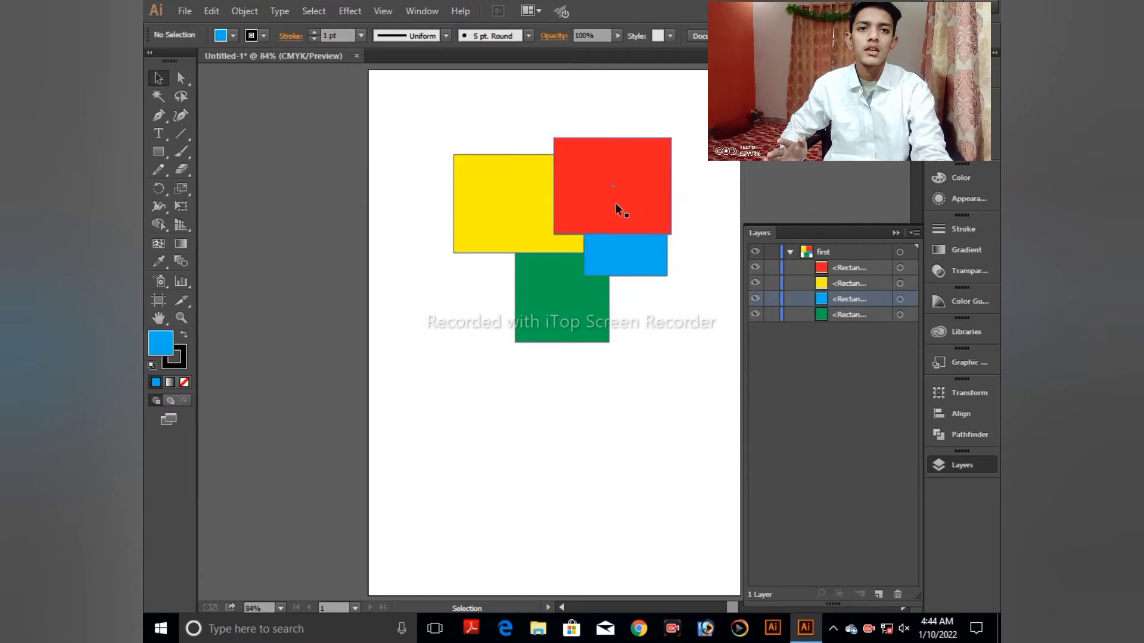
- Bring the blue rectangle in front of the red one in the layer "first", and locate the selected rectangle's entry before collapsing the layer
{"action": "left_click_drag", "start_coordinate": [855, 288], "coordinate": [855, 265]}
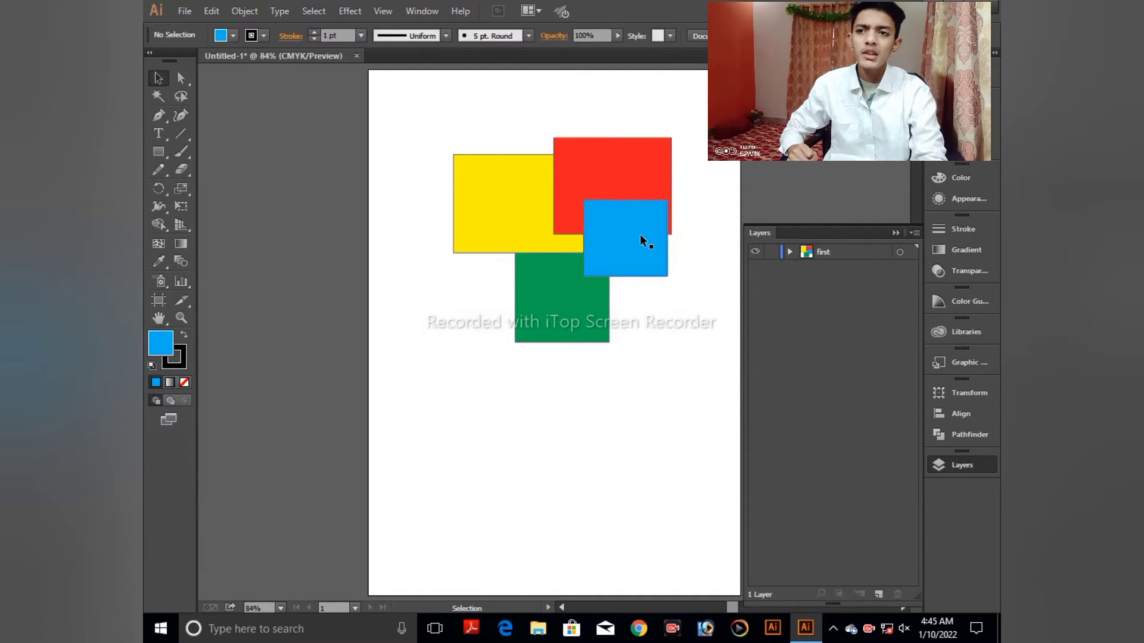
{"action": "left_click", "coordinate": [641, 236]}
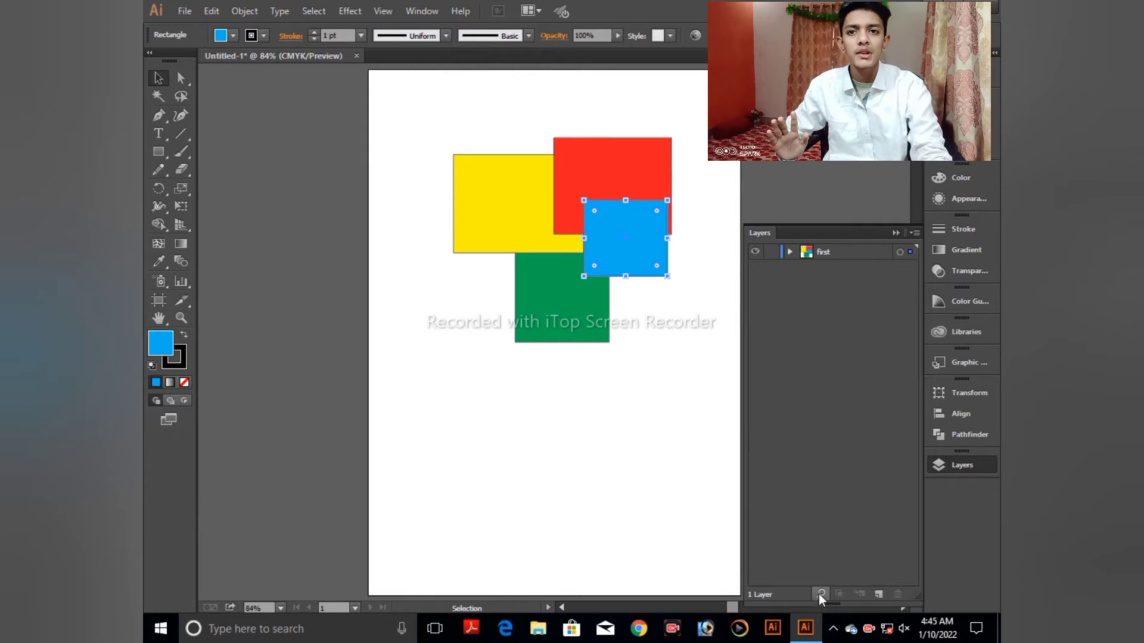
{"action": "left_click", "coordinate": [821, 594]}
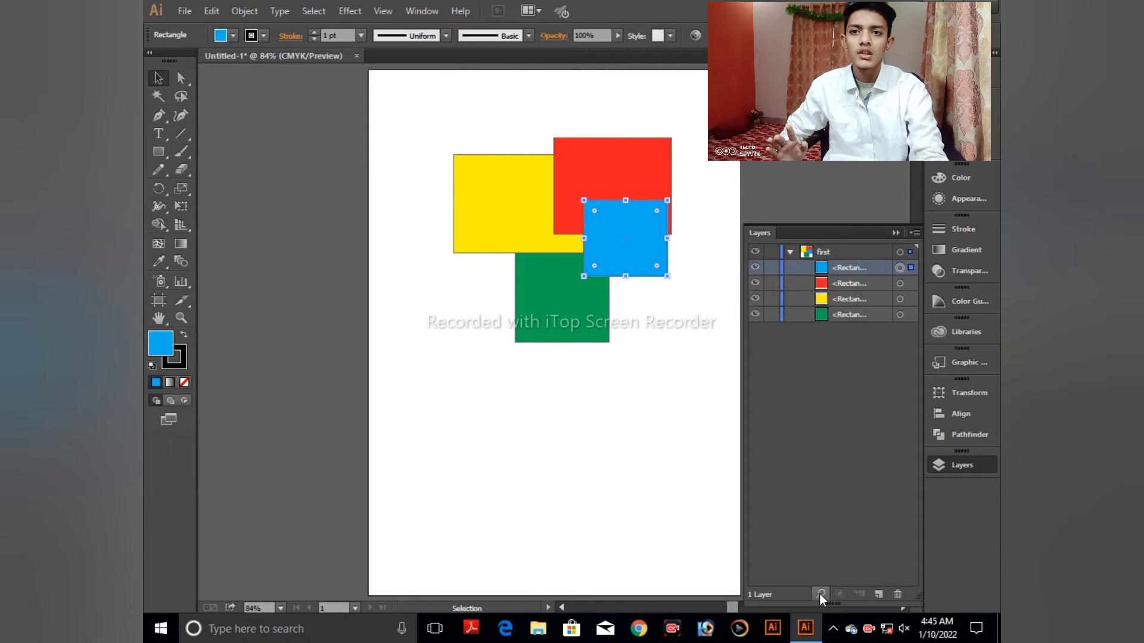
{"action": "left_click", "coordinate": [791, 252]}
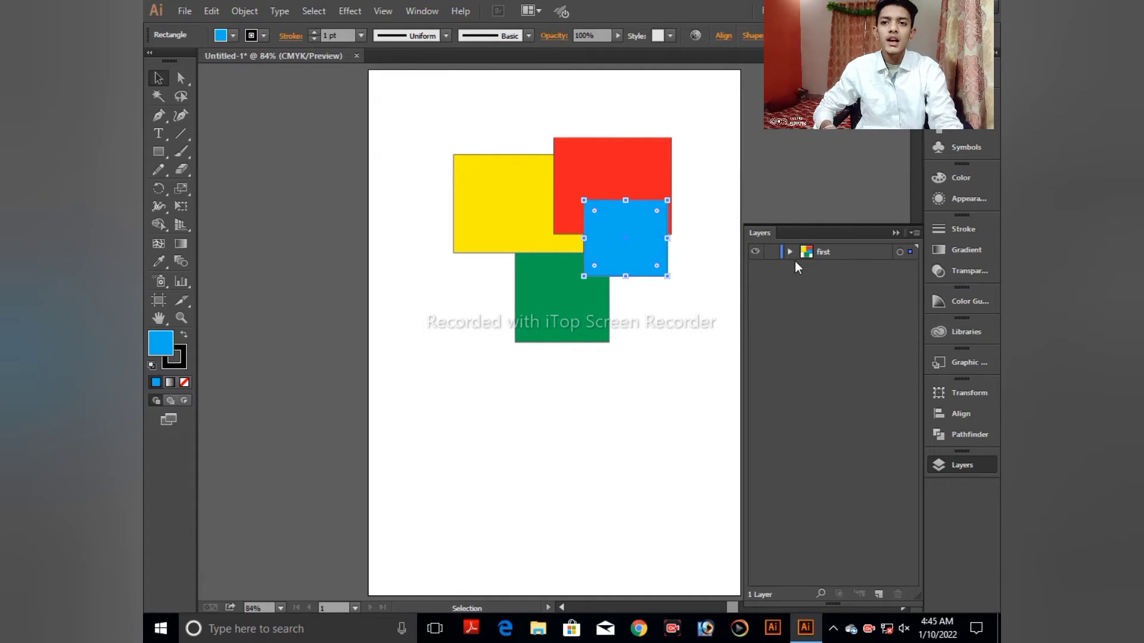
- Create a new layer above "first" and draw a blue circle on it, below and to the right of the green rectangle
{"action": "left_click", "coordinate": [879, 594]}
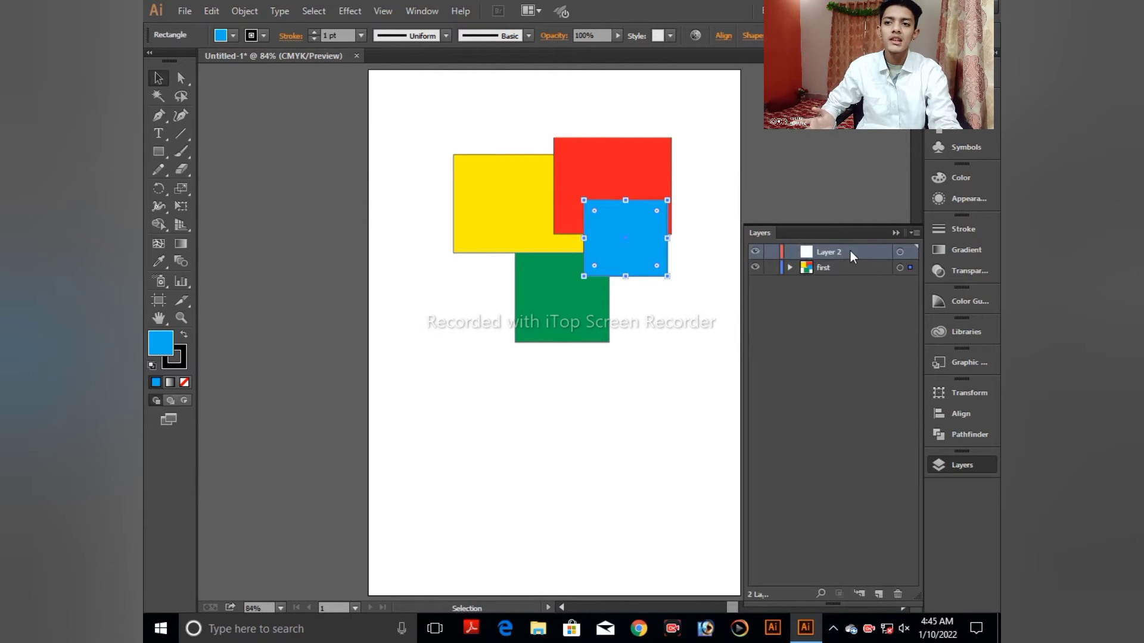
{"action": "left_click", "coordinate": [702, 301]}
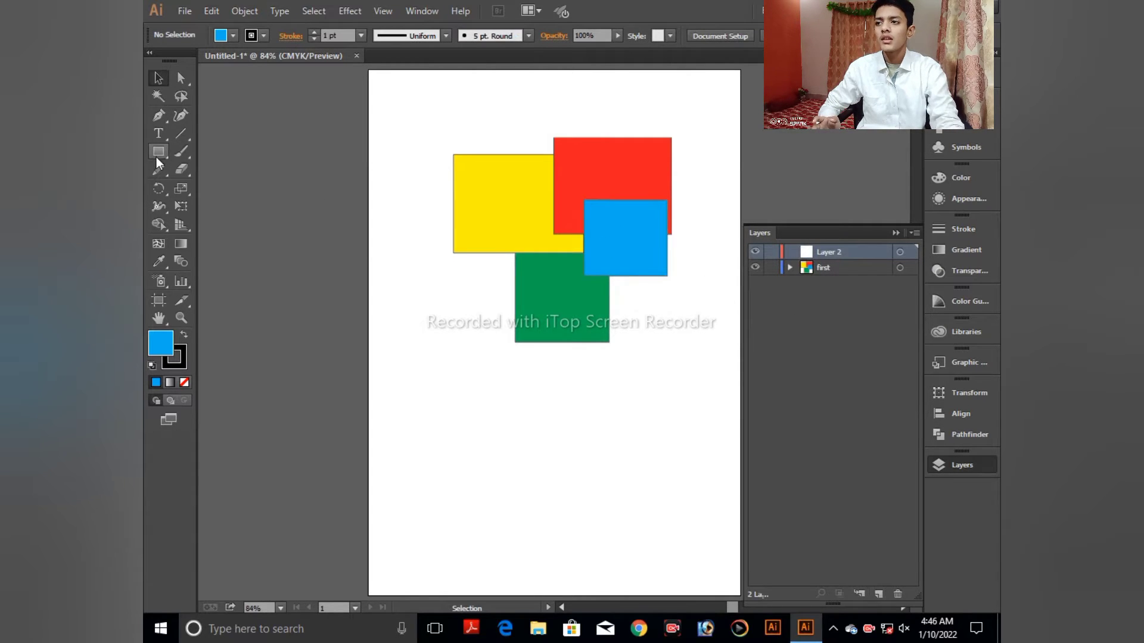
{"action": "left_click_drag", "start_coordinate": [162, 155], "coordinate": [213, 180]}
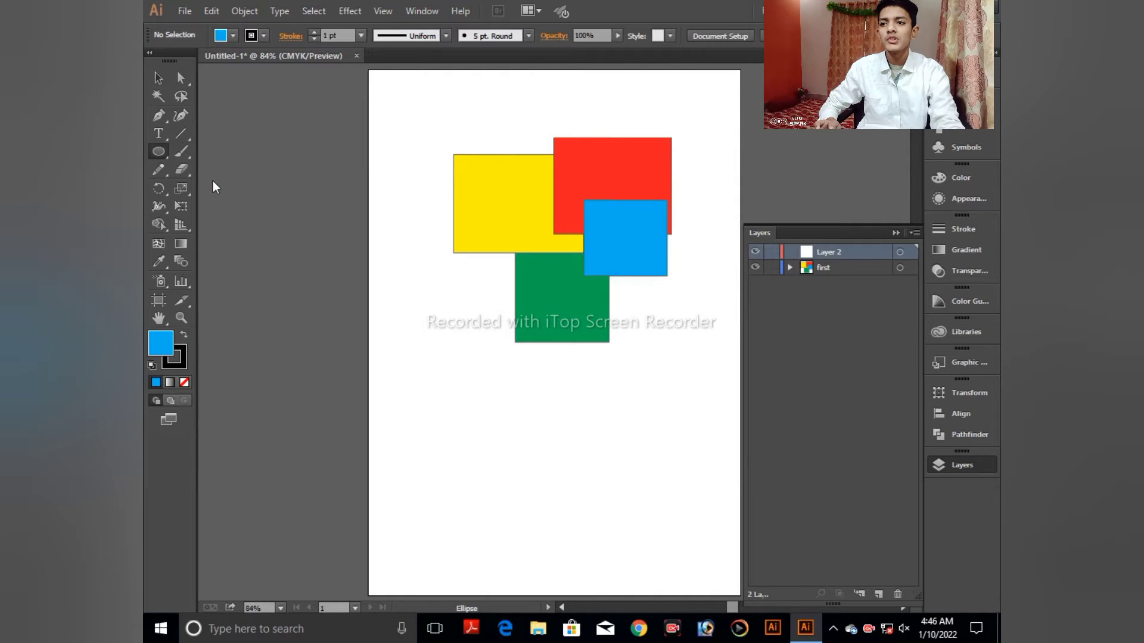
{"action": "left_click", "coordinate": [485, 156]}
{"action": "left_click", "coordinate": [599, 339]}
{"action": "left_click_drag", "start_coordinate": [598, 339], "coordinate": [707, 448]}
{"action": "left_click", "coordinate": [157, 78]}
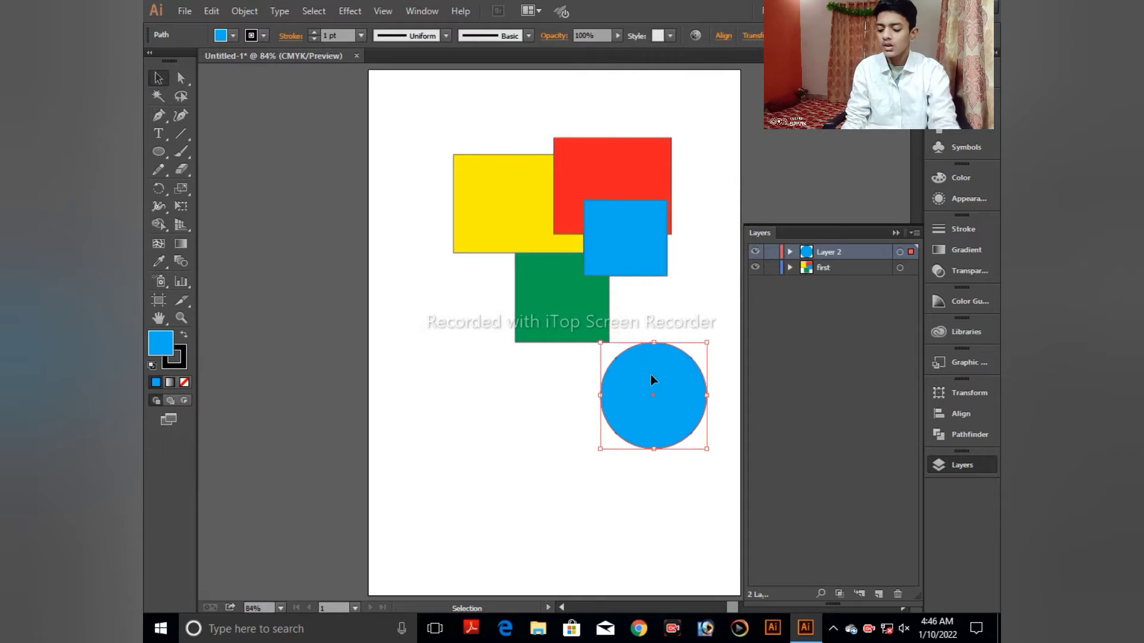
- Duplicate the circle twice and arrange the three circles over the yellow, blue and green rectangles
{"action": "key", "text": "a"}
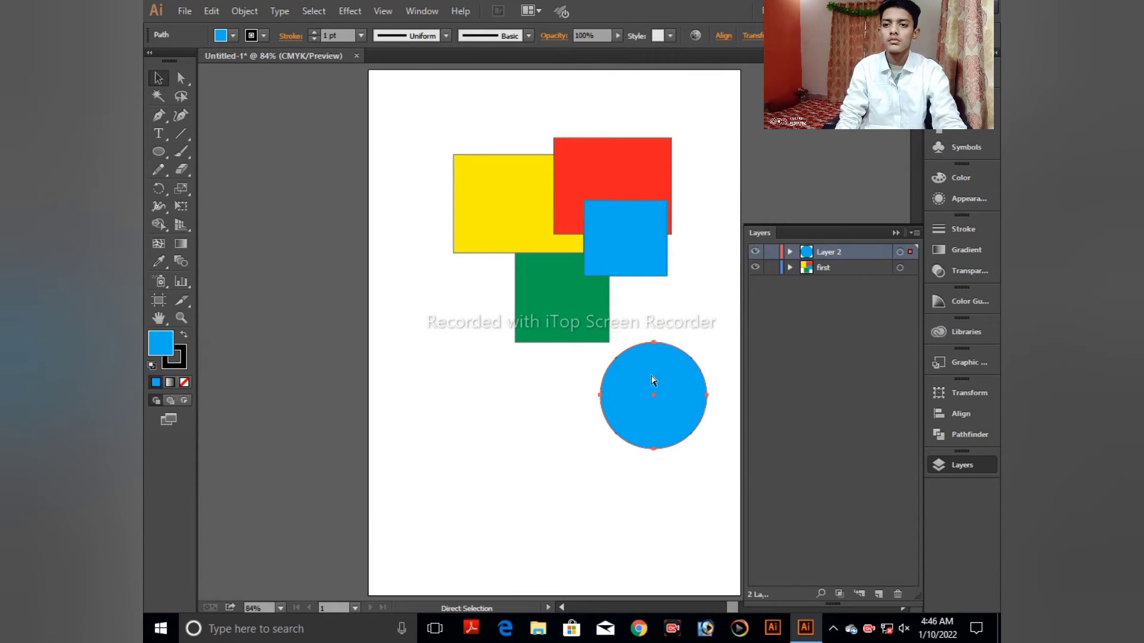
{"action": "left_click_drag", "start_coordinate": [651, 375], "coordinate": [645, 349], "text": "alt"}
{"action": "left_click_drag", "start_coordinate": [644, 263], "coordinate": [644, 240]}
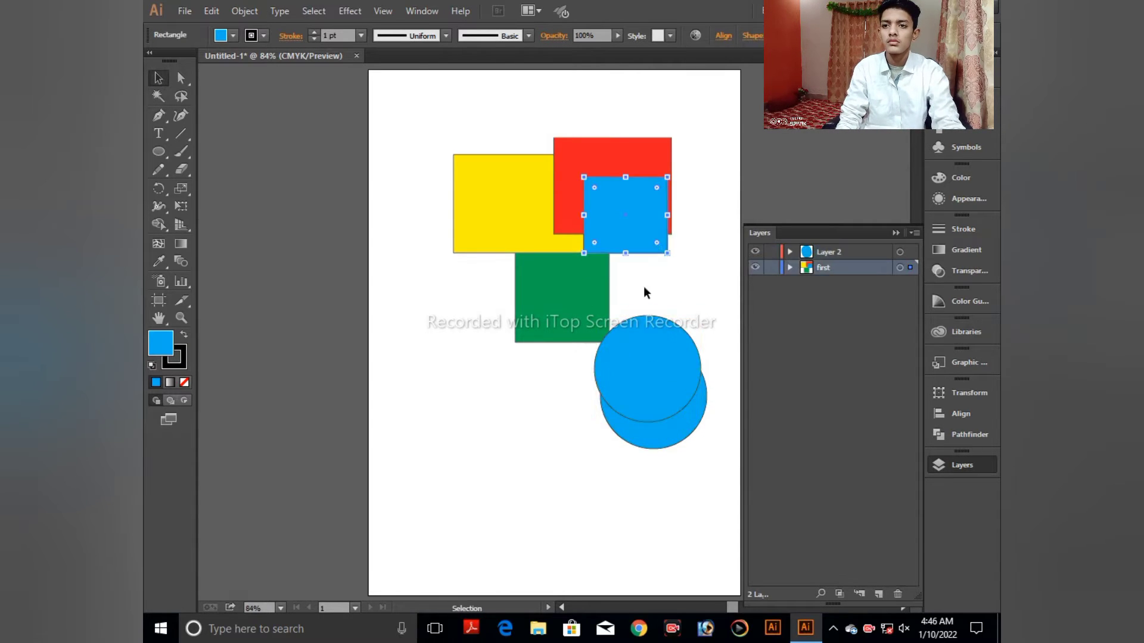
{"action": "left_click_drag", "start_coordinate": [651, 384], "coordinate": [651, 308]}
{"action": "left_click_drag", "start_coordinate": [641, 210], "coordinate": [645, 235]}
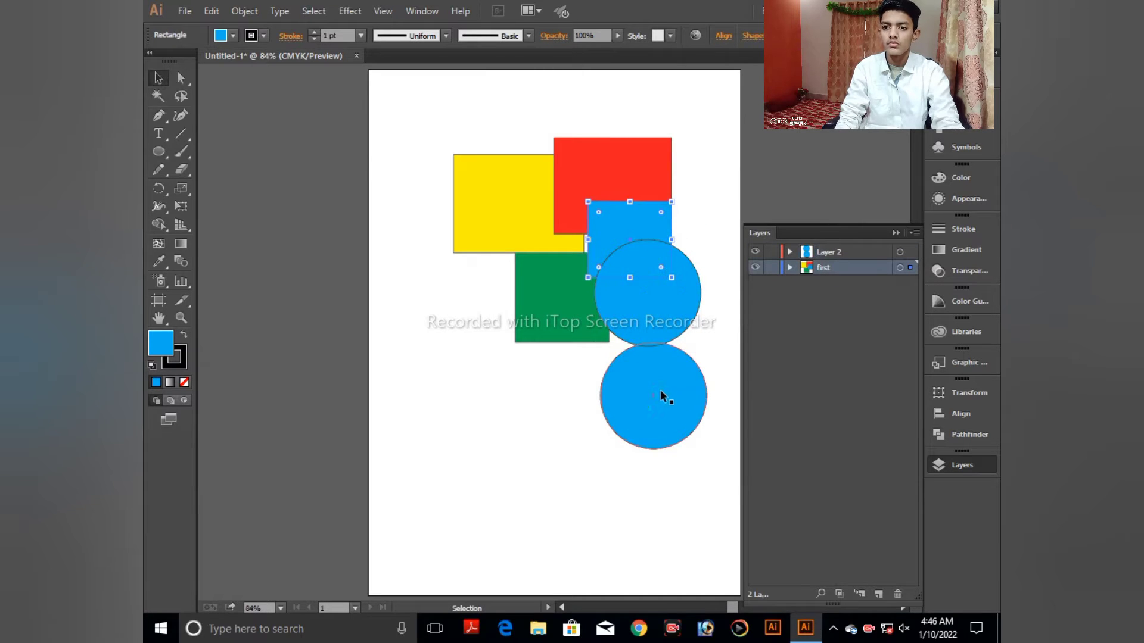
{"action": "left_click_drag", "start_coordinate": [660, 389], "coordinate": [542, 212], "text": "alt"}
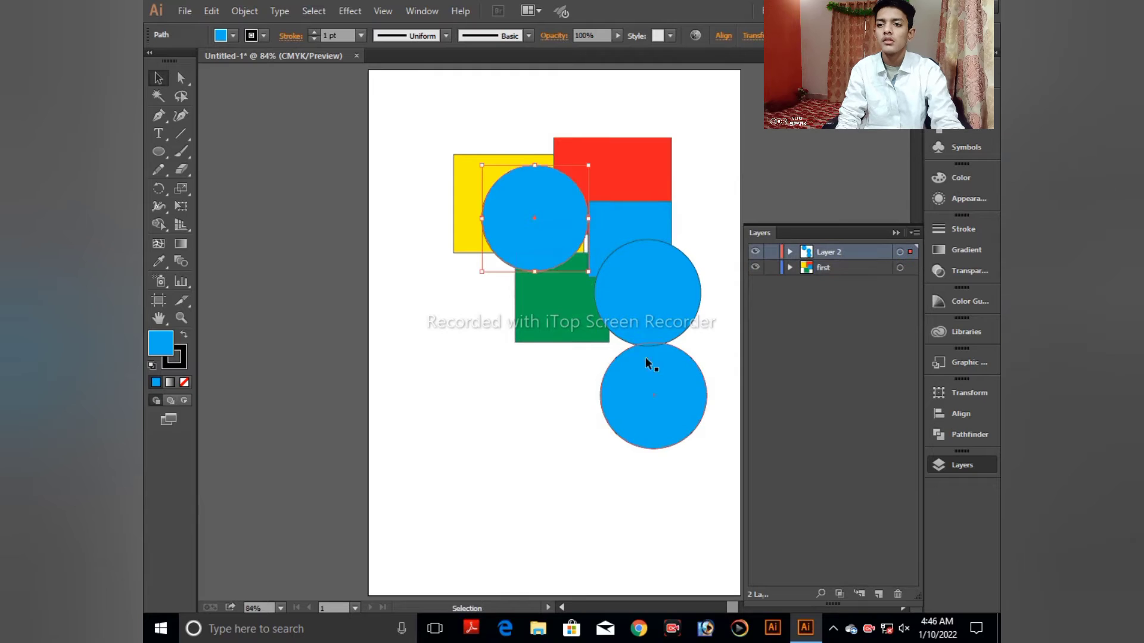
{"action": "left_click_drag", "start_coordinate": [674, 405], "coordinate": [574, 316]}
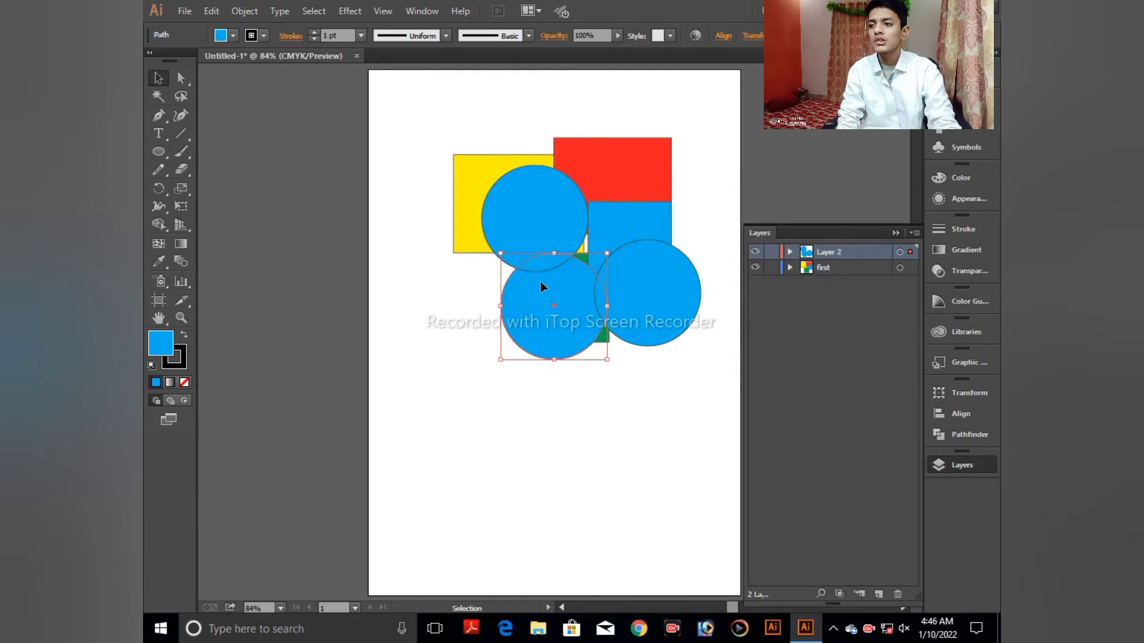
- Fill the circle over the green rectangle with the dark blue 18404C
{"action": "double_click", "coordinate": [165, 348]}
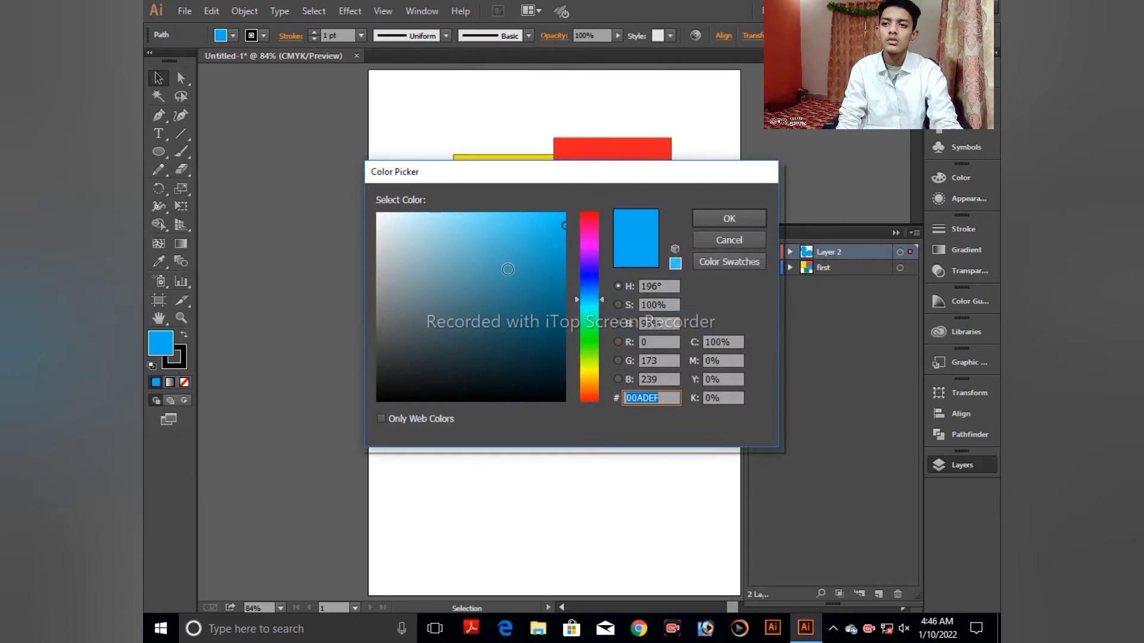
{"action": "left_click", "coordinate": [505, 346]}
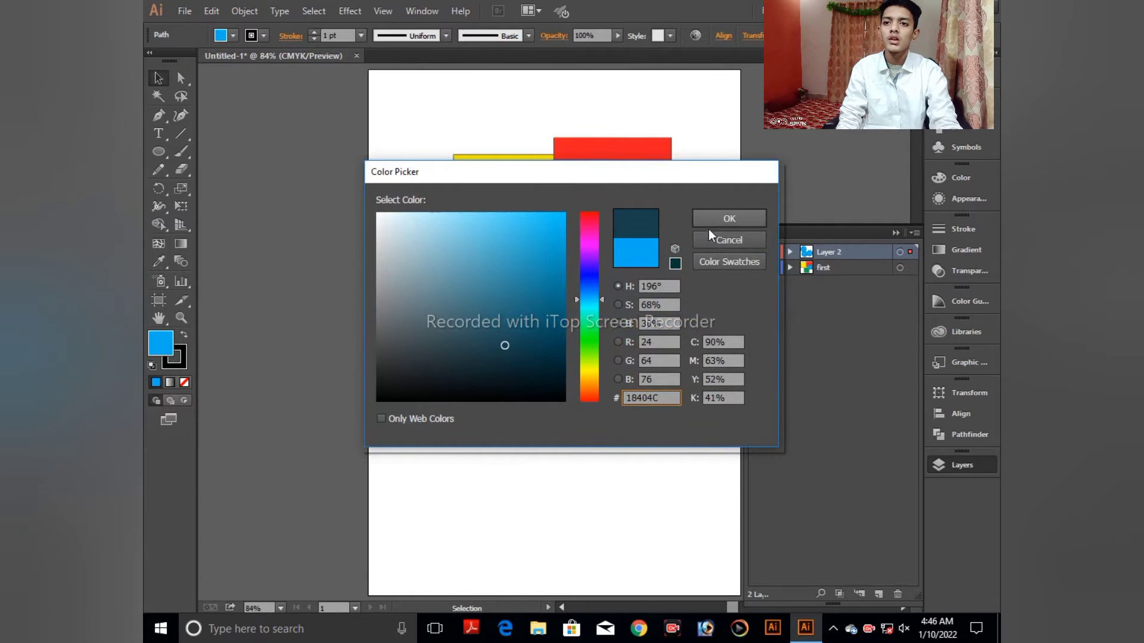
{"action": "left_click", "coordinate": [726, 220]}
- Fill the circle over the blue rectangle with the teal blue 165B70
{"action": "left_click", "coordinate": [689, 290]}
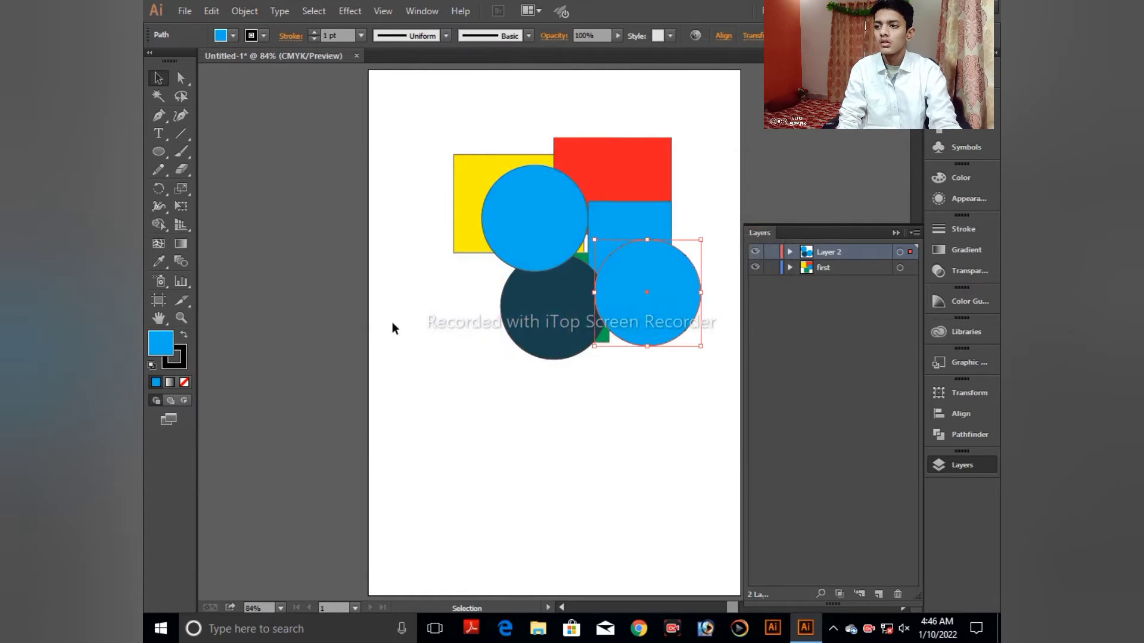
{"action": "double_click", "coordinate": [162, 352]}
{"action": "left_click", "coordinate": [528, 319]}
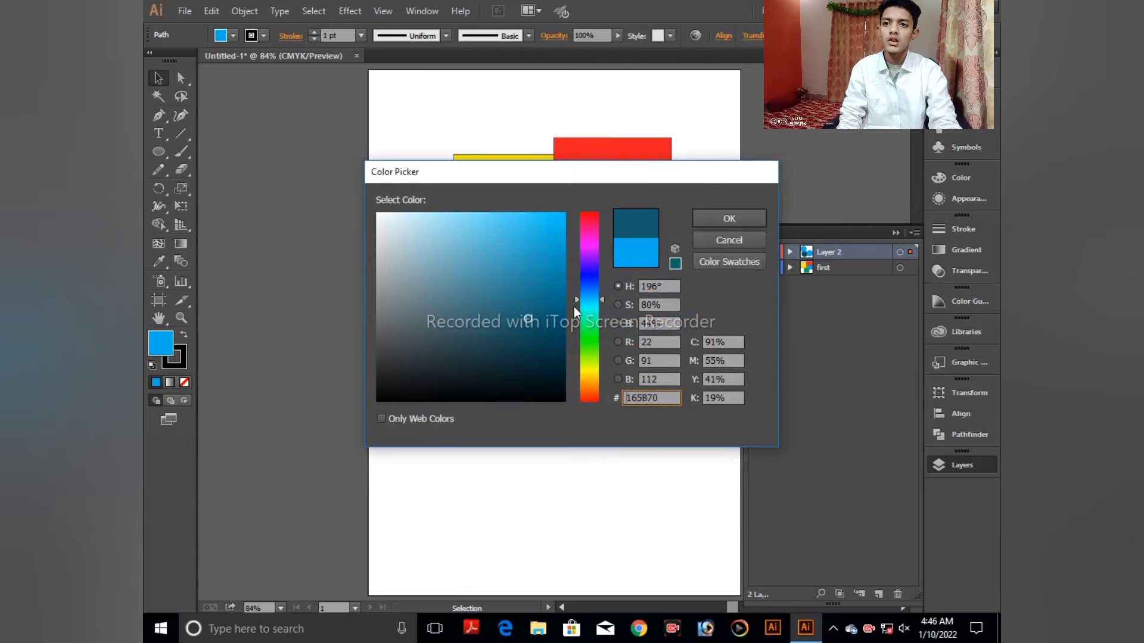
{"action": "left_click", "coordinate": [729, 219]}
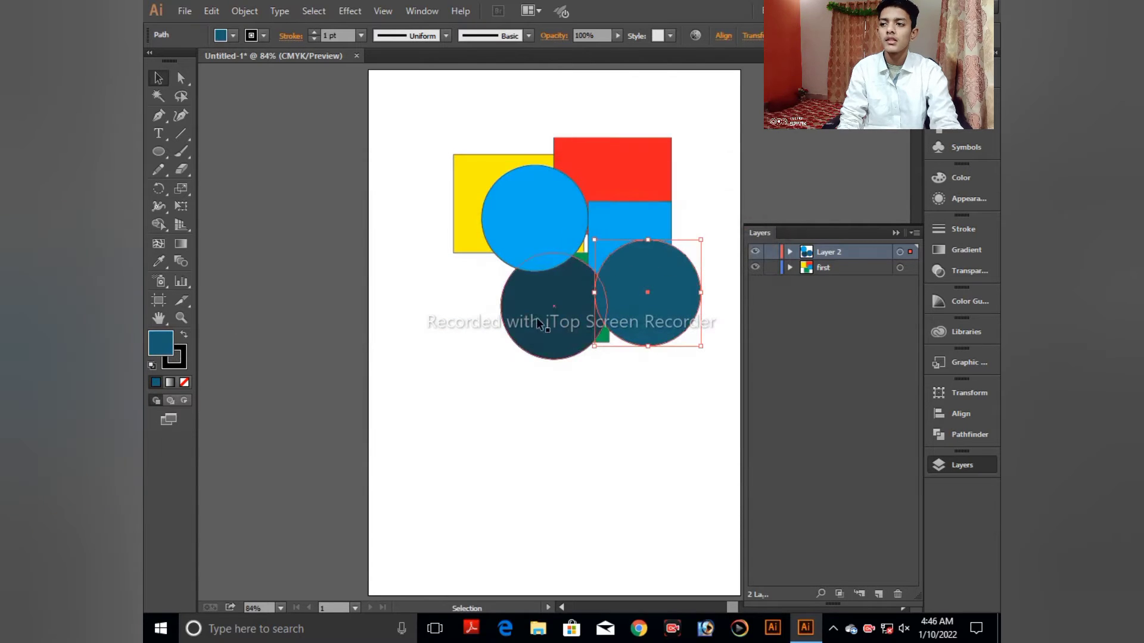
- Fill the circle over the yellow rectangle with the light grey-blue 99AFB5
{"action": "left_click", "coordinate": [549, 230]}
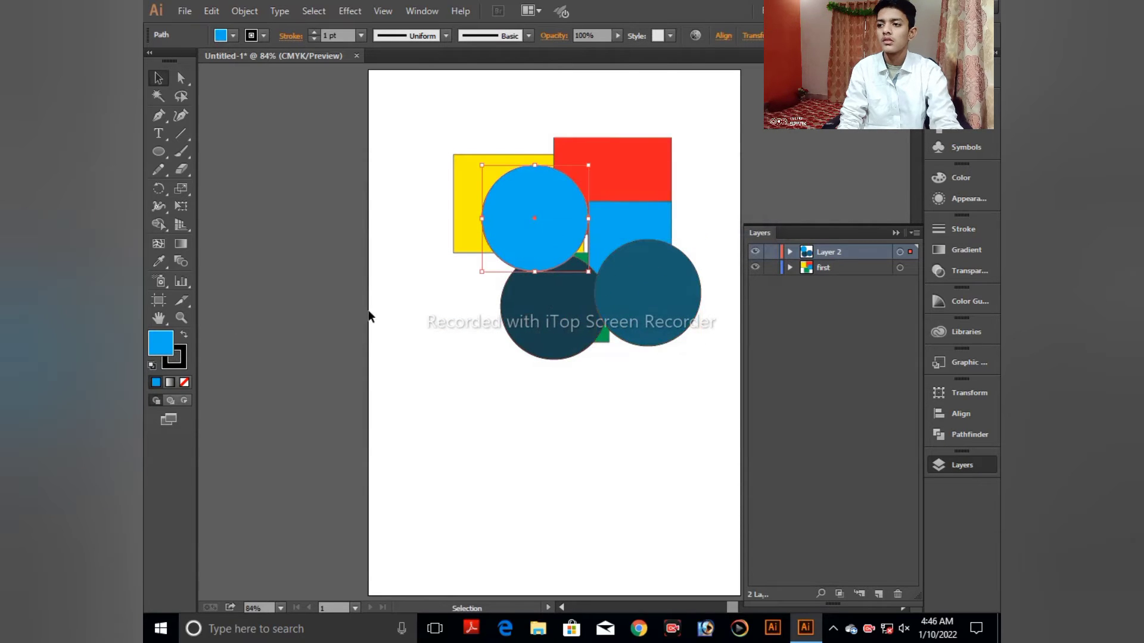
{"action": "double_click", "coordinate": [158, 344]}
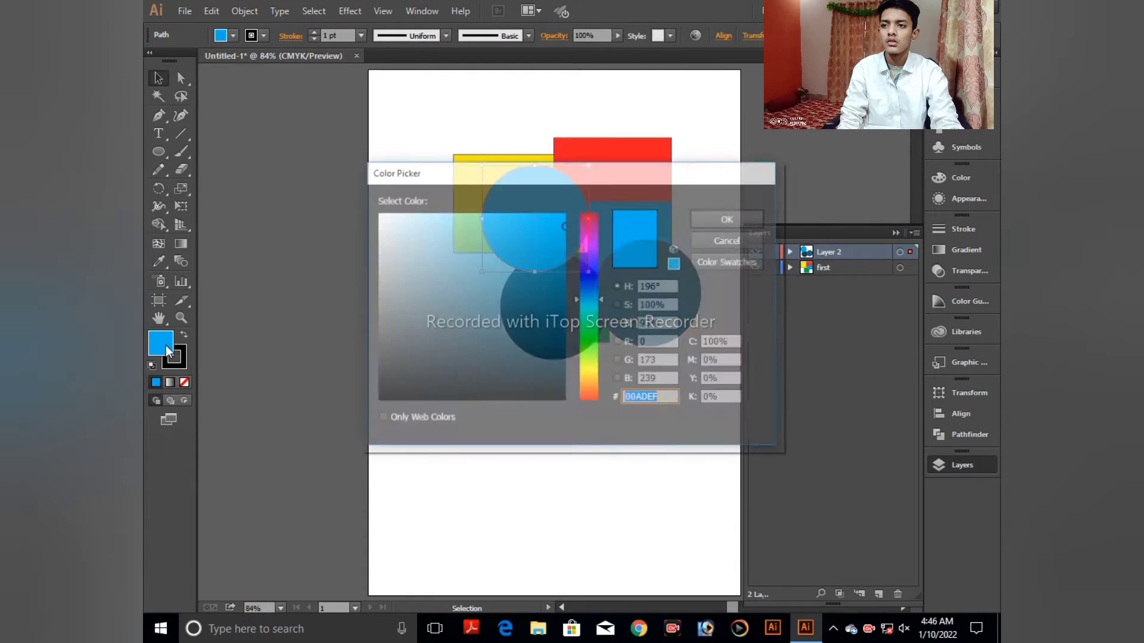
{"action": "left_click_drag", "start_coordinate": [426, 257], "coordinate": [405, 265]}
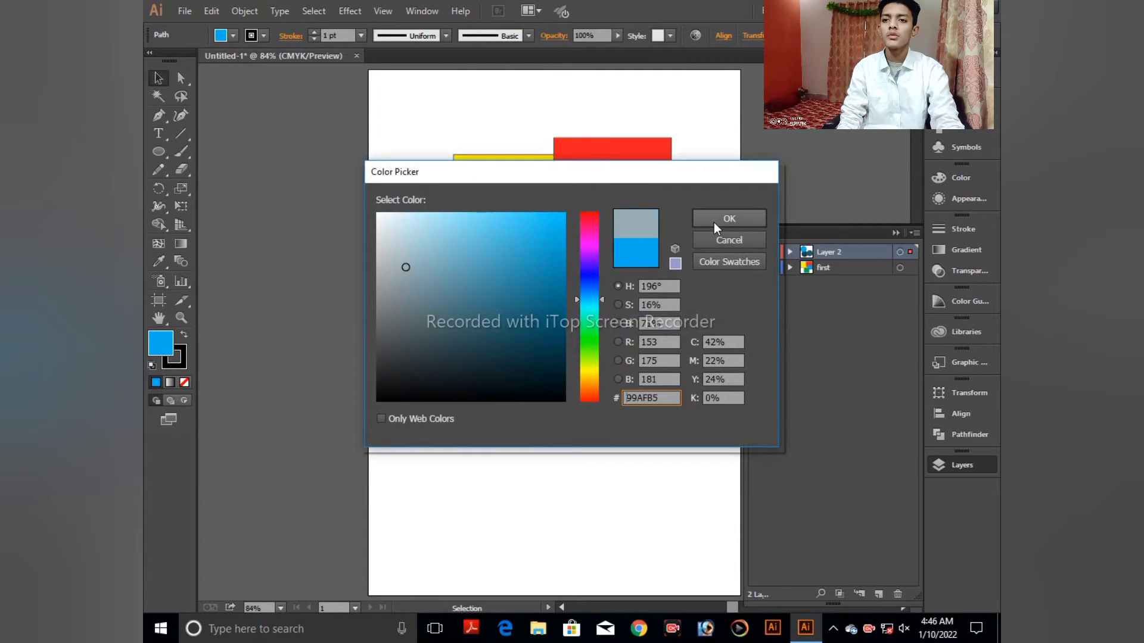
{"action": "left_click", "coordinate": [713, 220]}
- Change the fill of the circle over the blue rectangle to a brighter, more saturated blue
{"action": "left_click", "coordinate": [661, 281]}
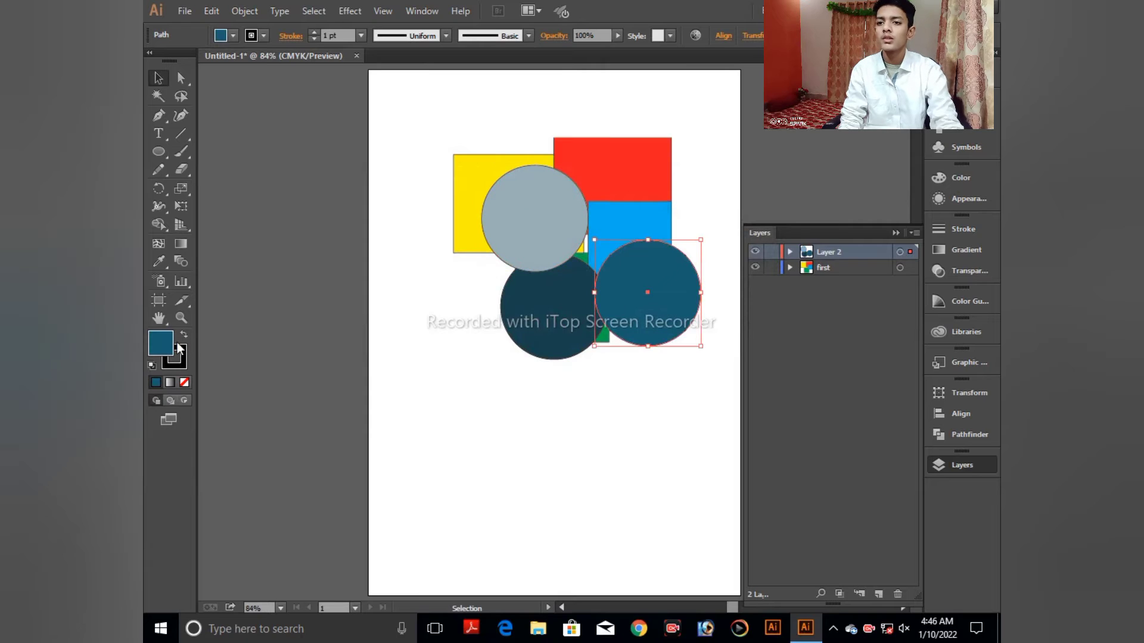
{"action": "double_click", "coordinate": [162, 347]}
{"action": "left_click_drag", "start_coordinate": [530, 296], "coordinate": [554, 283]}
{"action": "left_click", "coordinate": [748, 221]}
- Move the bright blue circle and the dark blue circle closer to the grey one so all three overlap
{"action": "left_click", "coordinate": [678, 408]}
{"action": "left_click_drag", "start_coordinate": [669, 277], "coordinate": [640, 218]}
{"action": "left_click_drag", "start_coordinate": [575, 323], "coordinate": [594, 278]}
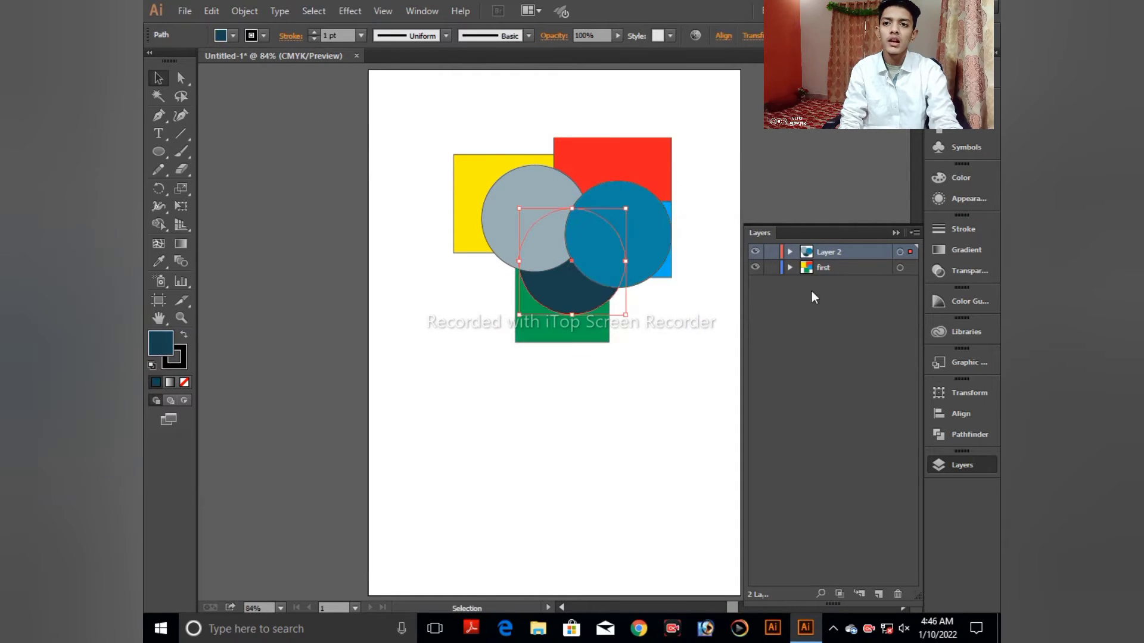
- Select all artwork on Layer 2 through its target, move the circles together below the rectangles, and undo the move
{"action": "left_click", "coordinate": [899, 254]}
{"action": "left_click_drag", "start_coordinate": [634, 237], "coordinate": [574, 415]}
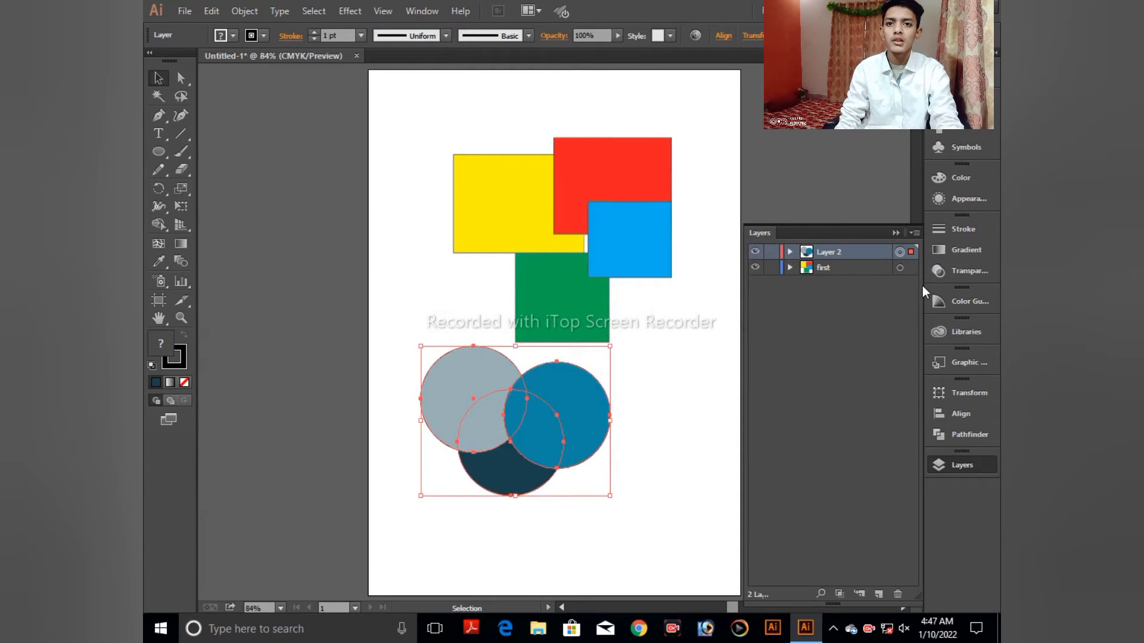
{"action": "key", "text": "ctrl+z"}
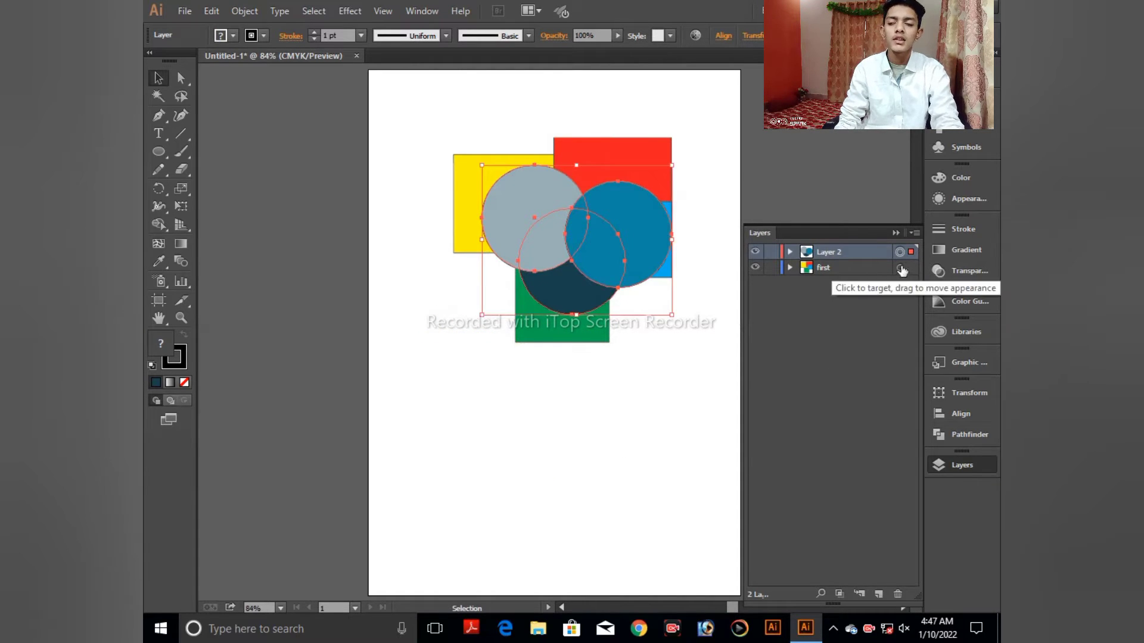
- Select all artwork on the layer "first" through its target, move the rectangles together slightly downward, and undo the move
{"action": "left_click", "coordinate": [900, 268]}
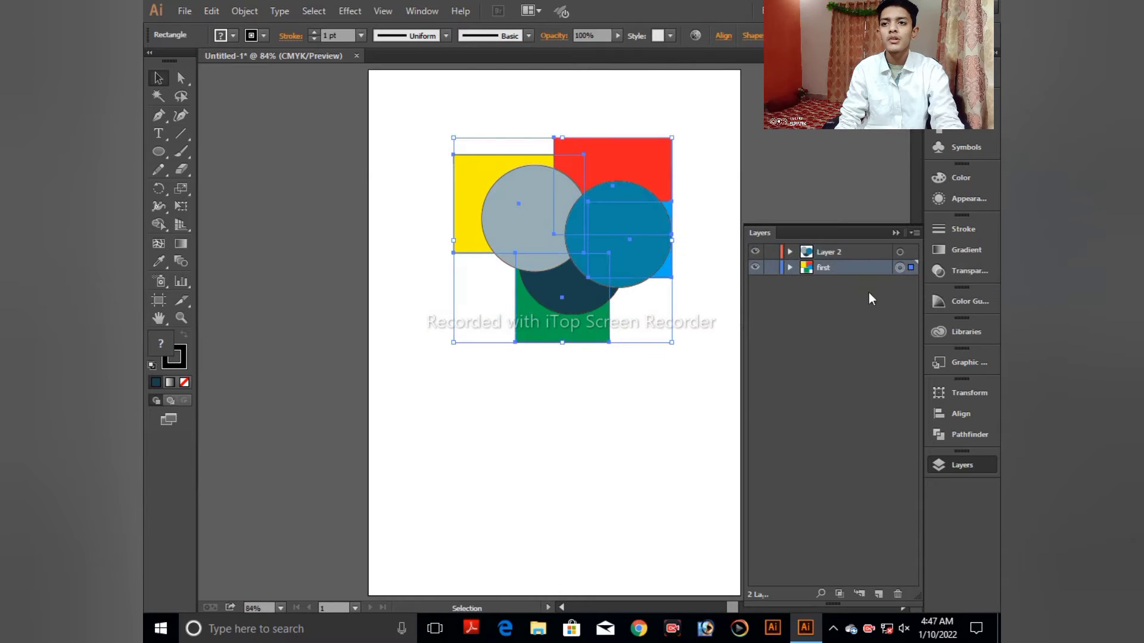
{"action": "double_click", "coordinate": [664, 182]}
{"action": "double_click", "coordinate": [634, 258]}
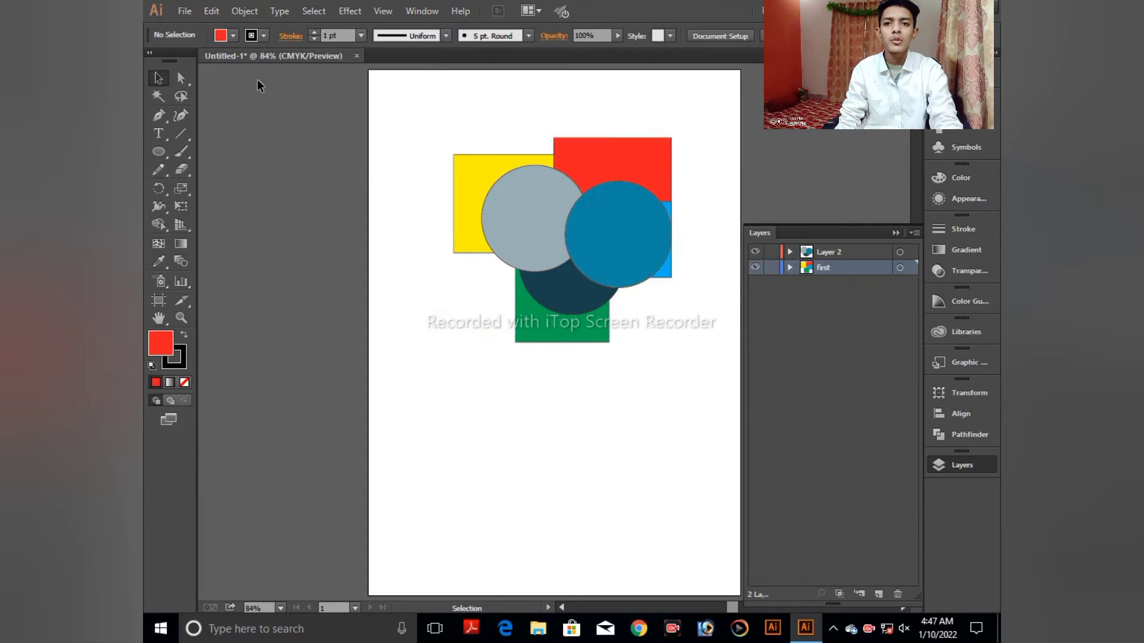
{"action": "left_click", "coordinate": [900, 268]}
{"action": "left_click_drag", "start_coordinate": [610, 159], "coordinate": [605, 216]}
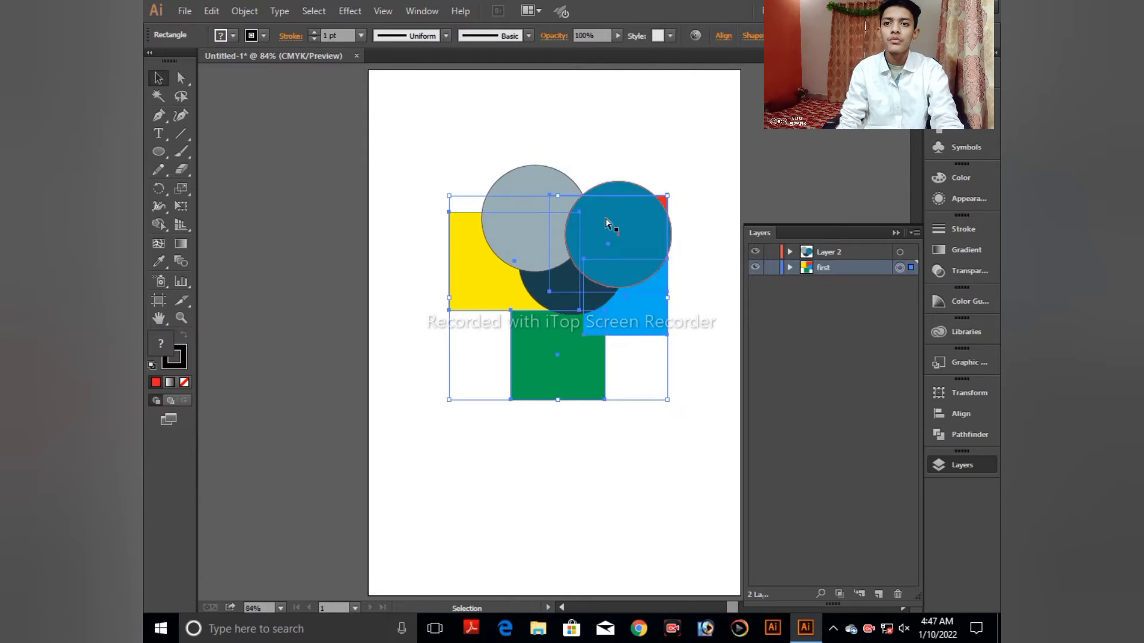
{"action": "key", "text": "ctrl+z"}
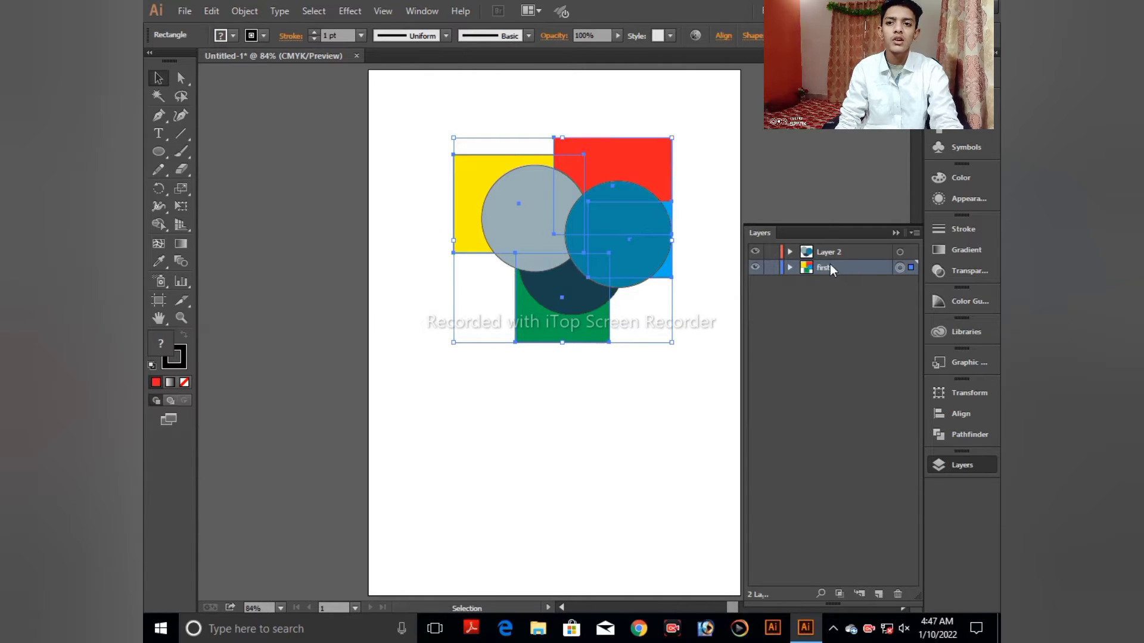
- Lock the layer "first" and test selecting artwork where the red rectangle meets the circles
{"action": "left_click", "coordinate": [772, 269]}
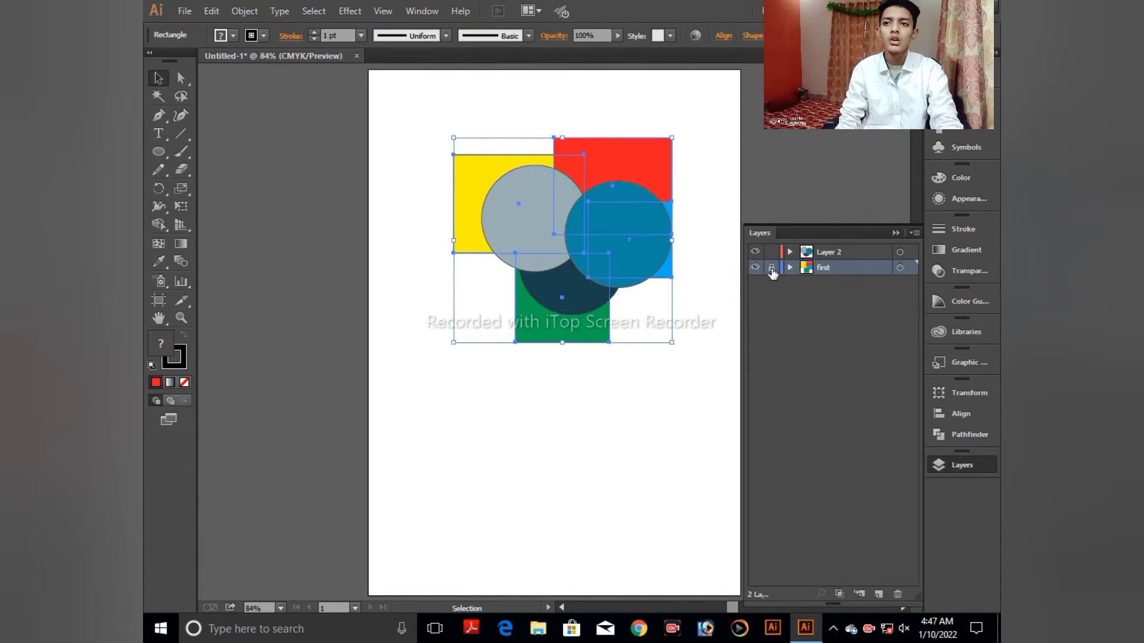
{"action": "left_click", "coordinate": [589, 191]}
{"action": "left_click", "coordinate": [588, 187]}
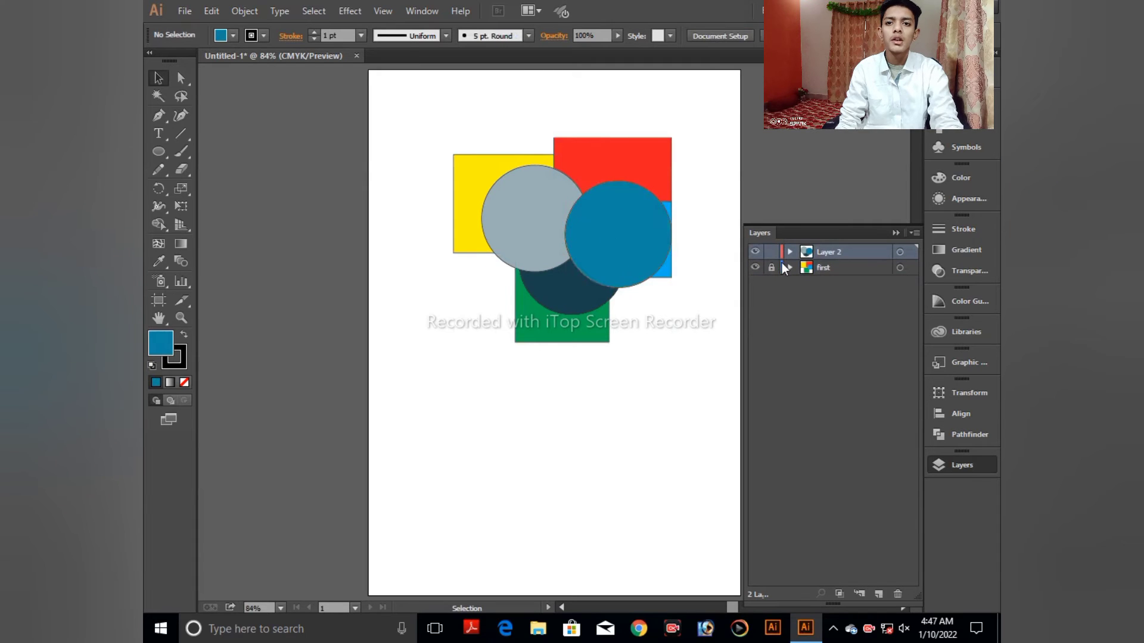
- Select all artwork on Layer 2 through its target, move the circles below the rectangles, and test selecting the locked green rectangle
{"action": "left_click", "coordinate": [900, 251]}
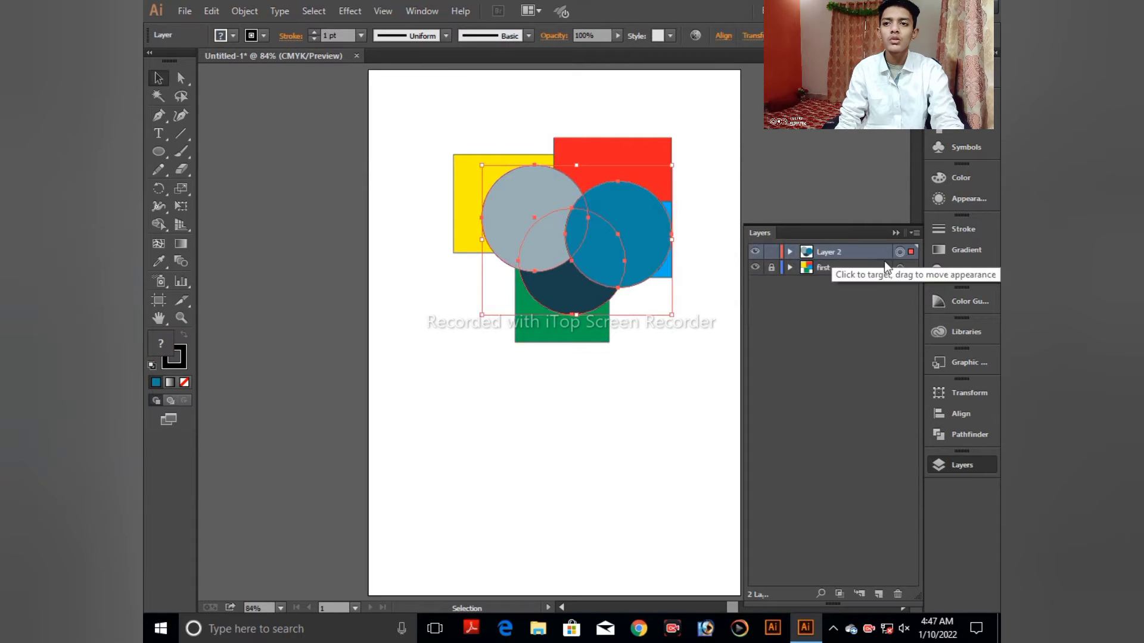
{"action": "left_click_drag", "start_coordinate": [652, 215], "coordinate": [598, 370]}
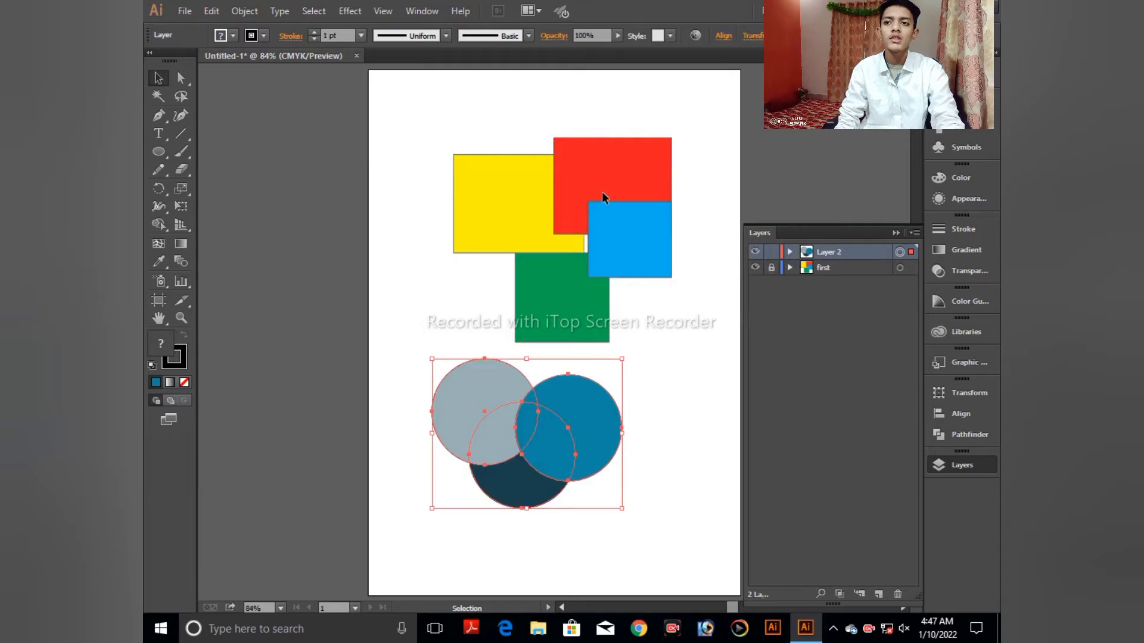
{"action": "left_click", "coordinate": [563, 274]}
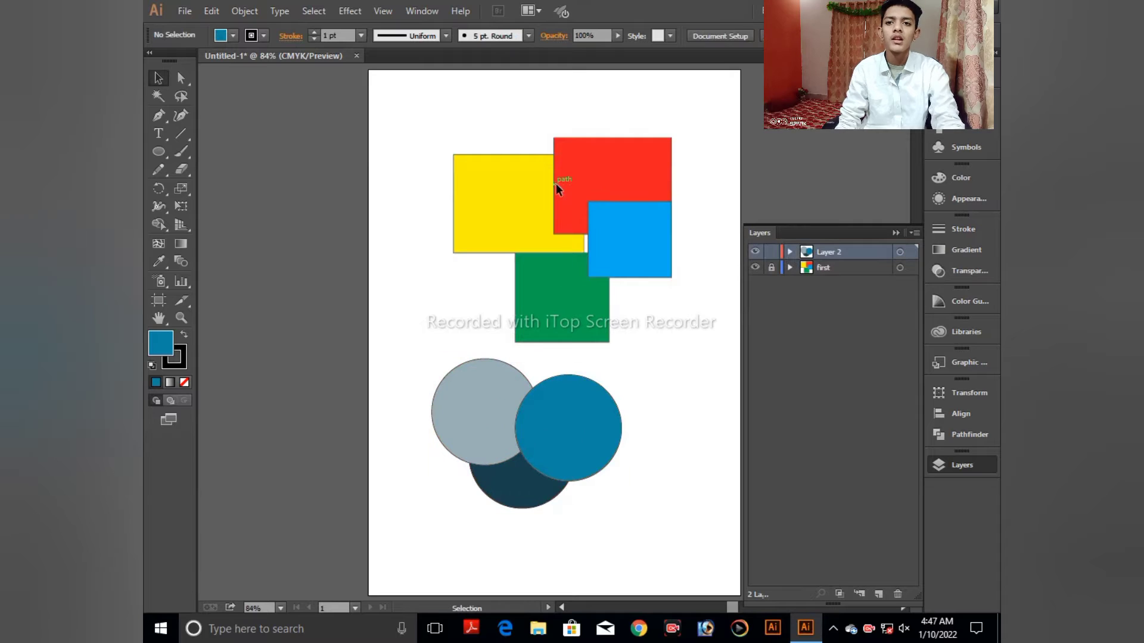
- Unlock the layer "first", try moving the red and blue rectangles individually, and undo the moves
{"action": "left_click", "coordinate": [771, 267]}
{"action": "left_click_drag", "start_coordinate": [630, 190], "coordinate": [591, 238]}
{"action": "left_click_drag", "start_coordinate": [618, 204], "coordinate": [676, 203]}
{"action": "key", "text": "ctrl+z"}
{"action": "key", "text": "ctrl+z"}
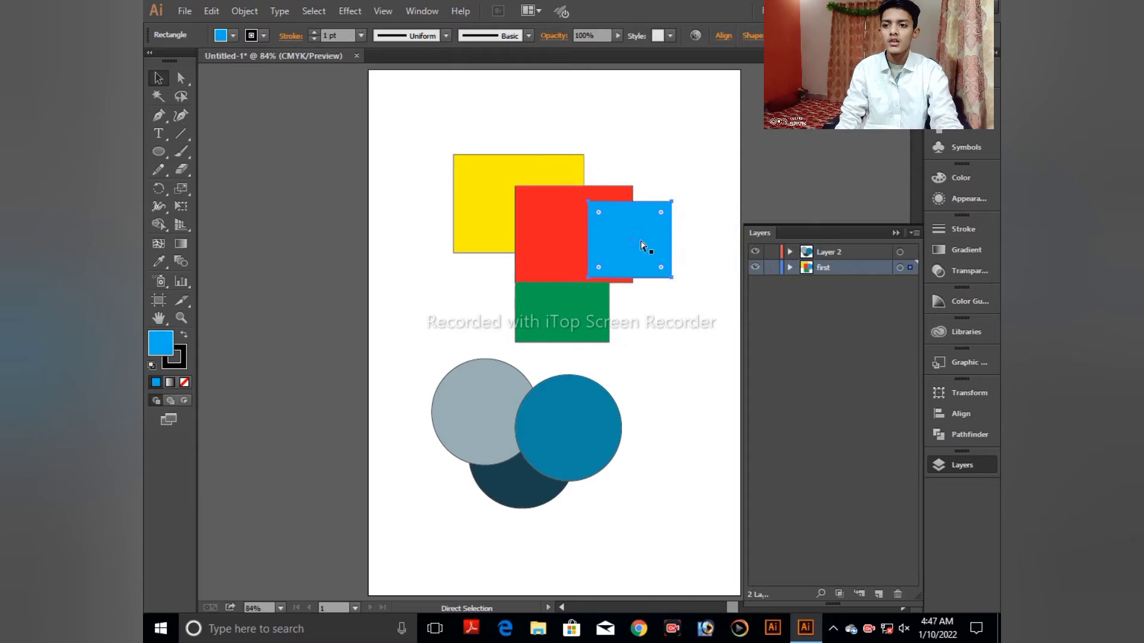
{"action": "key", "text": "ctrl+z"}
{"action": "key", "text": "ctrl+z"}
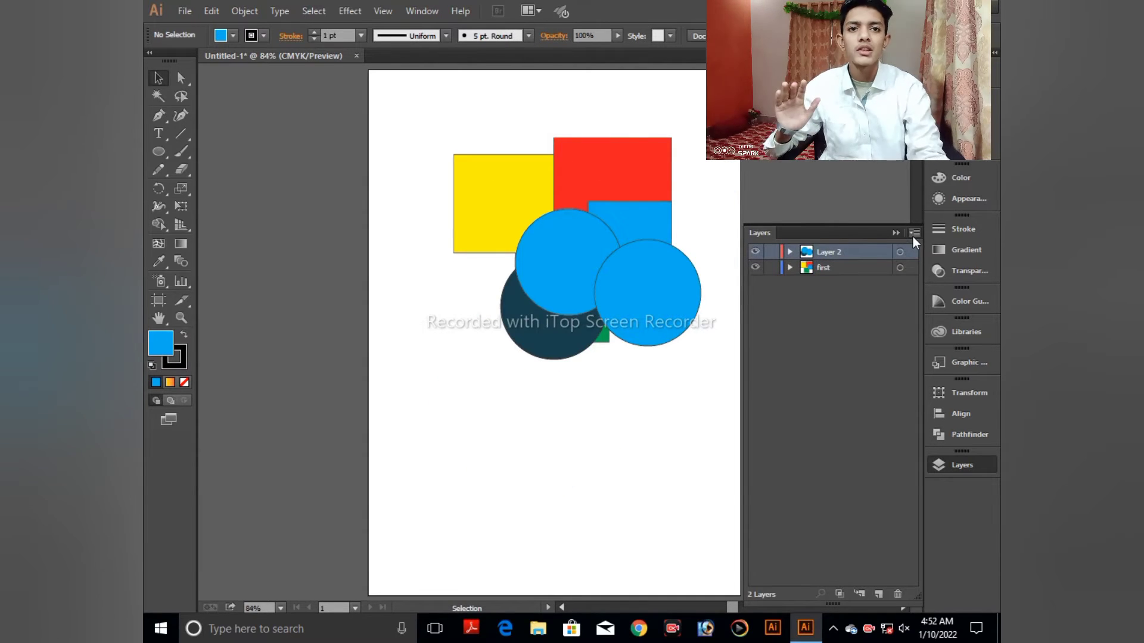
- Set a custom Layers panel row size of 80 pixels in the panel options
{"action": "left_click", "coordinate": [914, 232]}
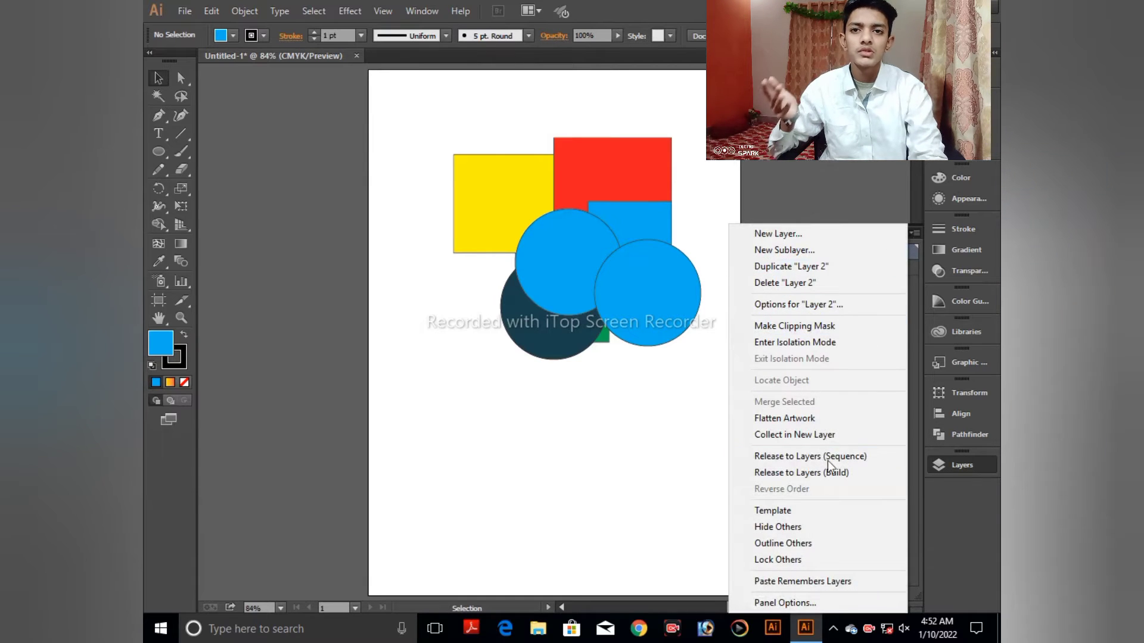
{"action": "left_click", "coordinate": [815, 602]}
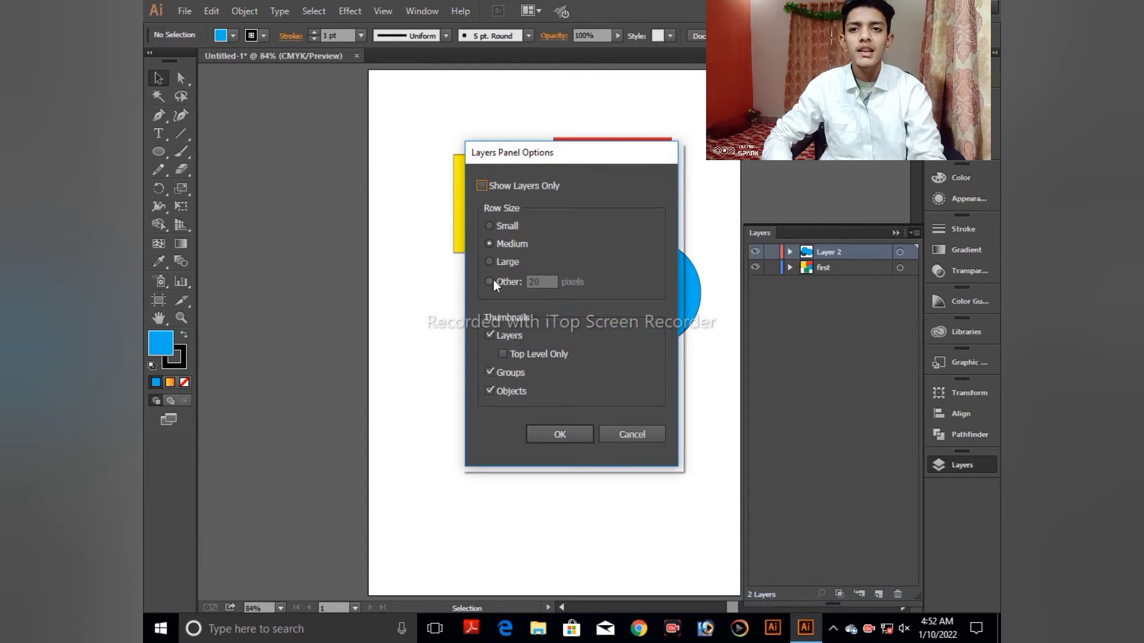
{"action": "left_click", "coordinate": [490, 262]}
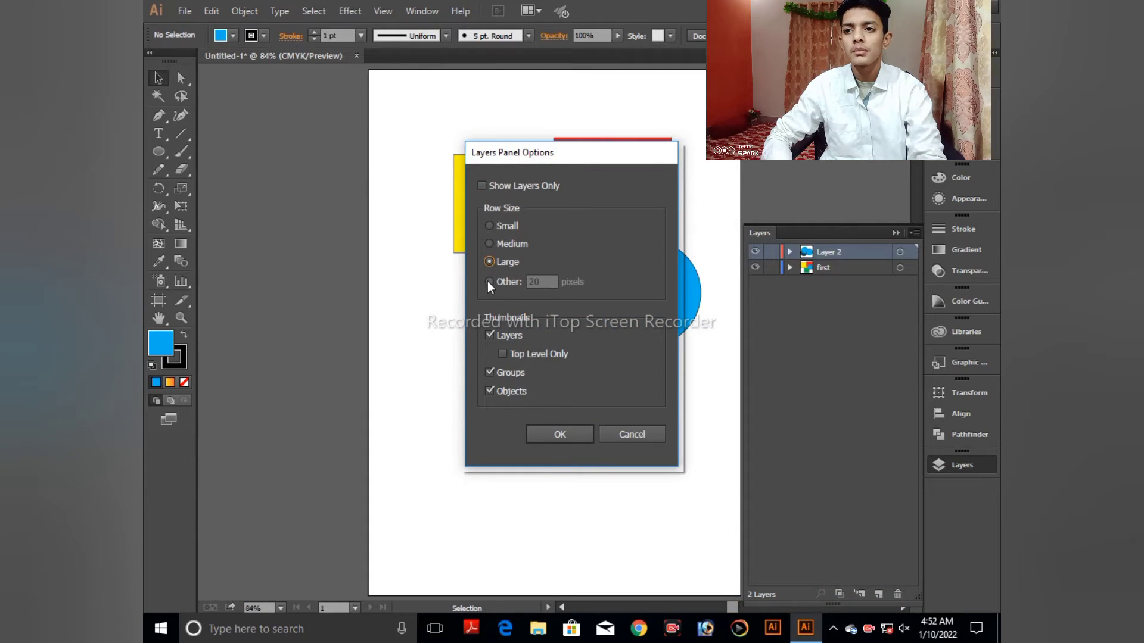
{"action": "left_click", "coordinate": [488, 282]}
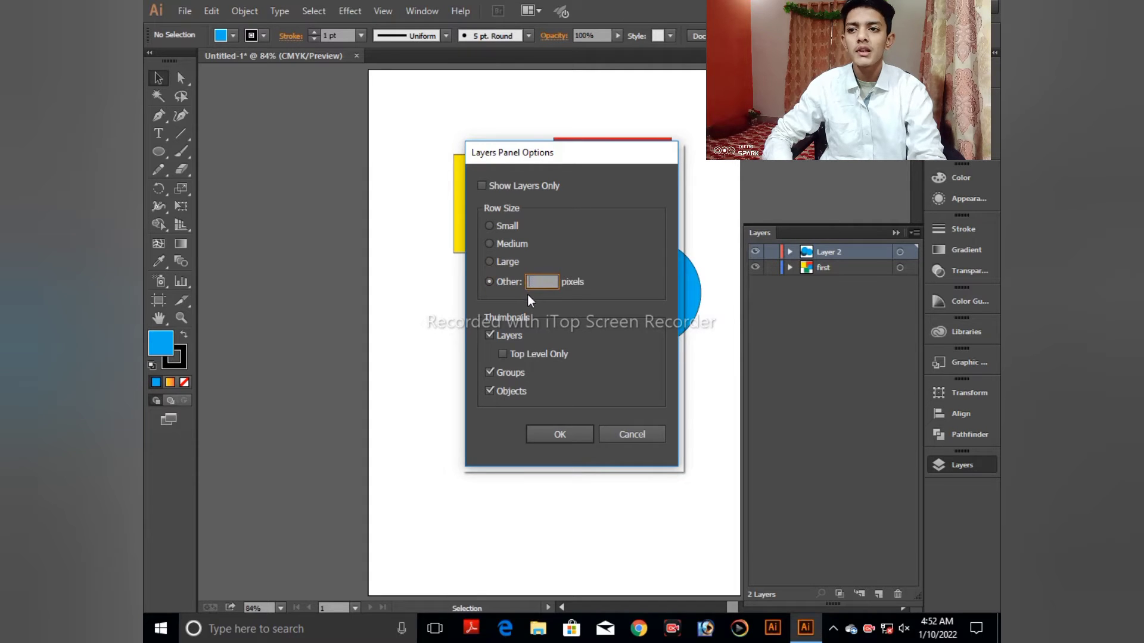
{"action": "type", "text": "80"}
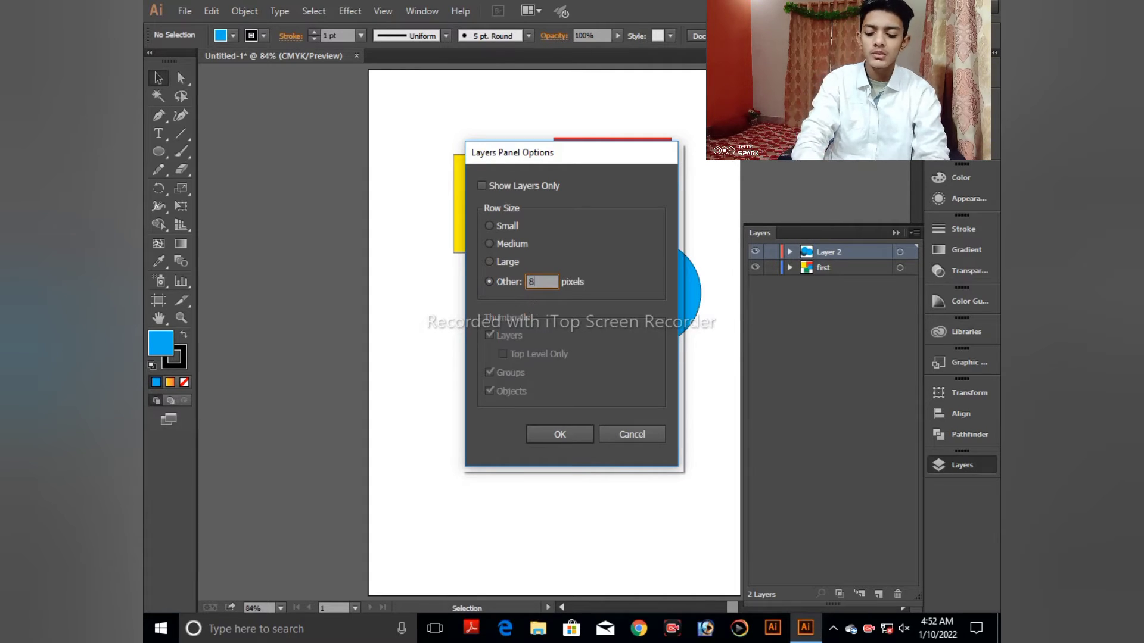
{"action": "left_click", "coordinate": [544, 434]}
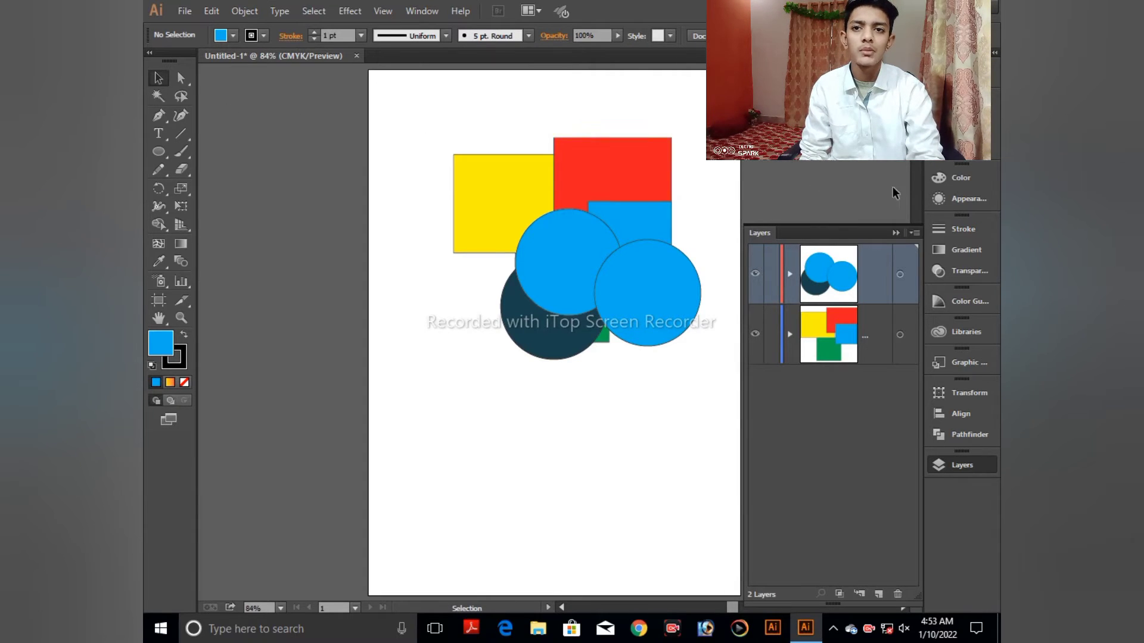
{"action": "left_click", "coordinate": [914, 233]}
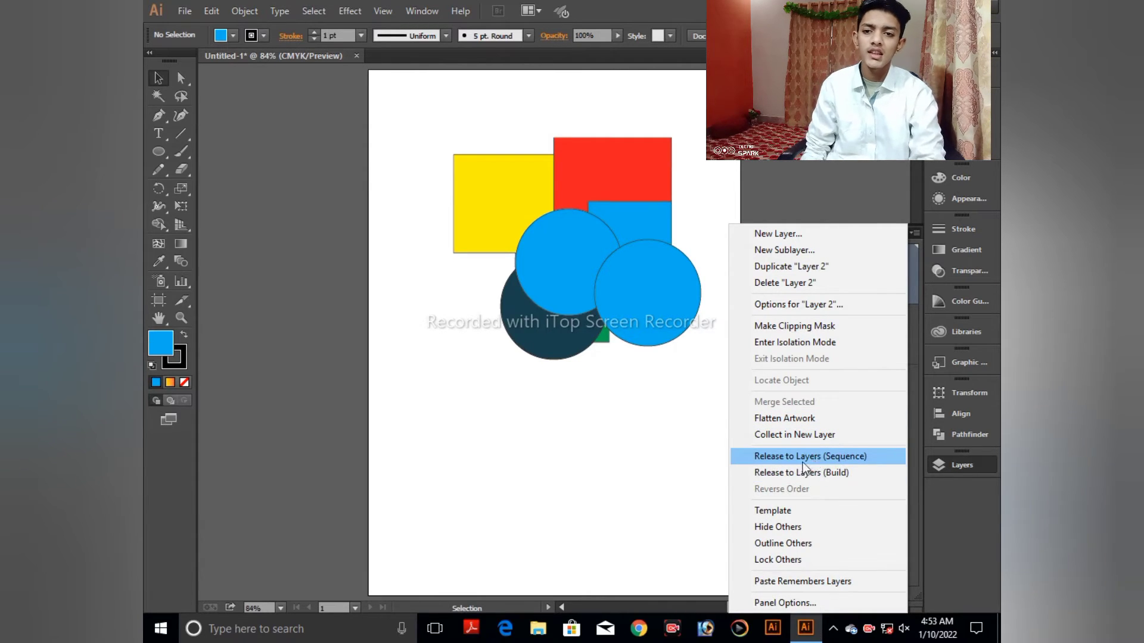
{"action": "left_click", "coordinate": [881, 164]}
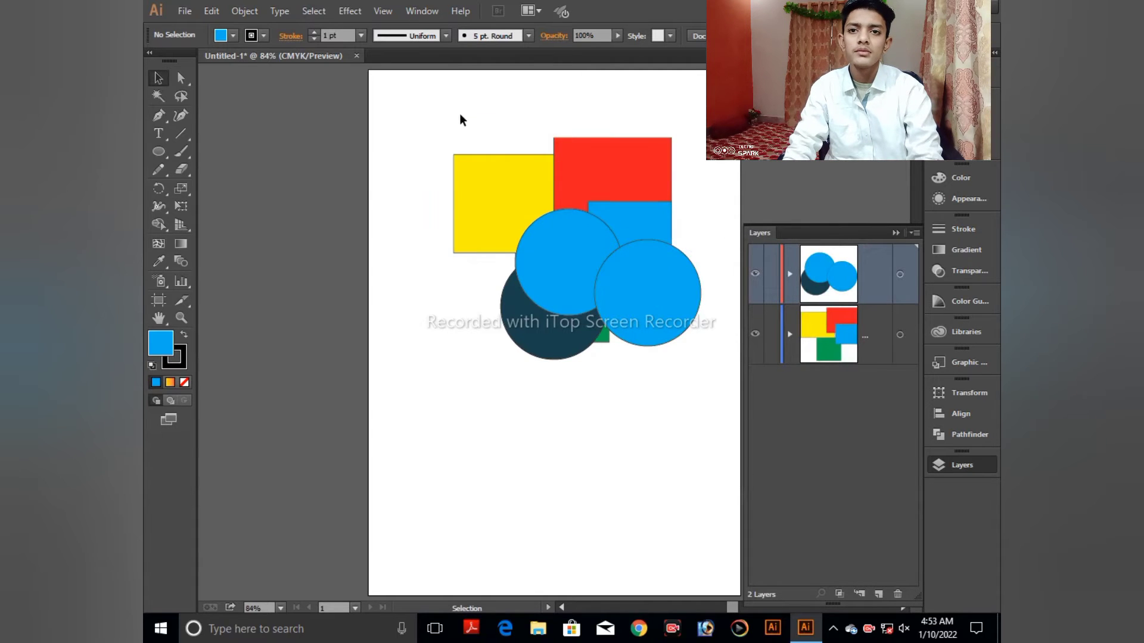
- Delete Layer 2 together with its circles and remove all the rectangles on the layer "first"
{"action": "left_click_drag", "start_coordinate": [849, 270], "coordinate": [898, 593]}
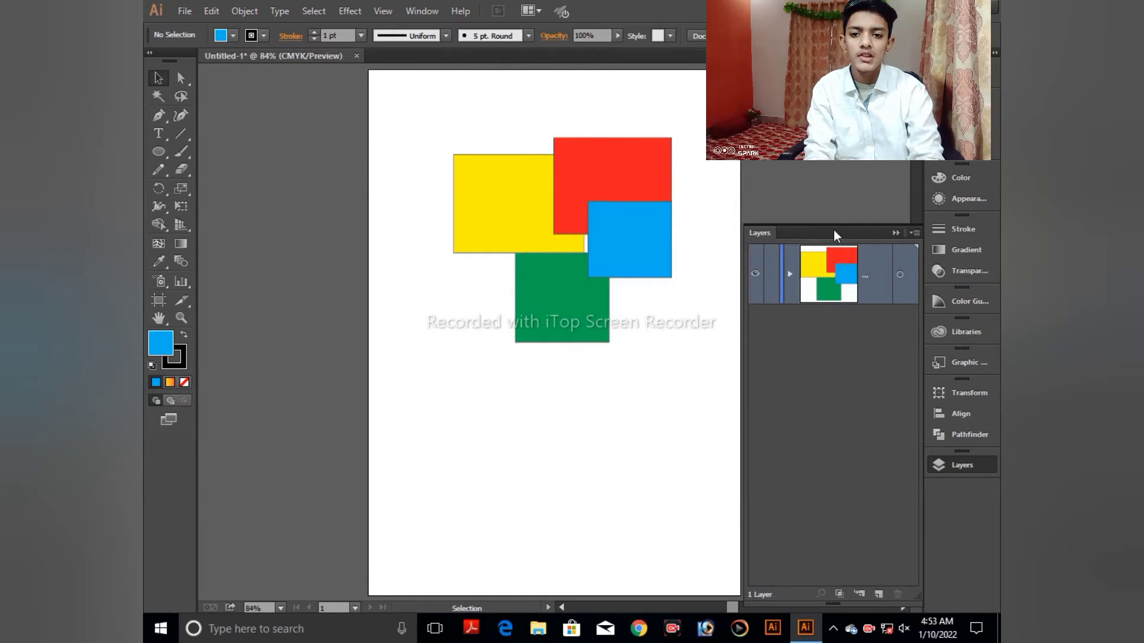
{"action": "left_click_drag", "start_coordinate": [560, 225], "coordinate": [671, 333]}
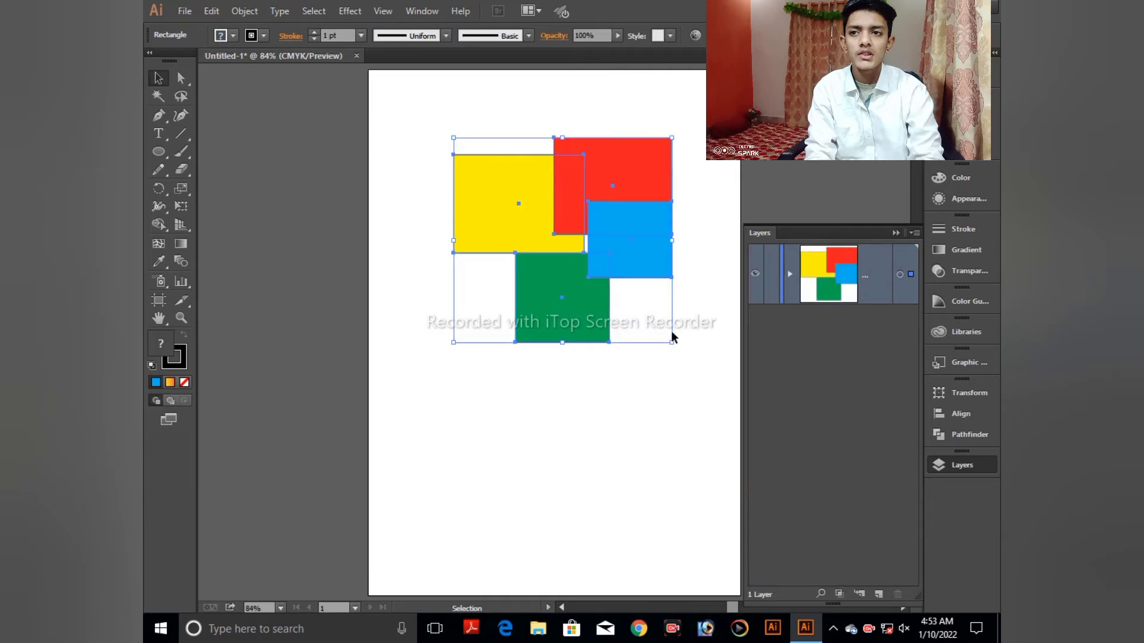
{"action": "key", "text": "Delete"}
- Set the Layers panel row size to Medium in the panel options
{"action": "left_click", "coordinate": [914, 234]}
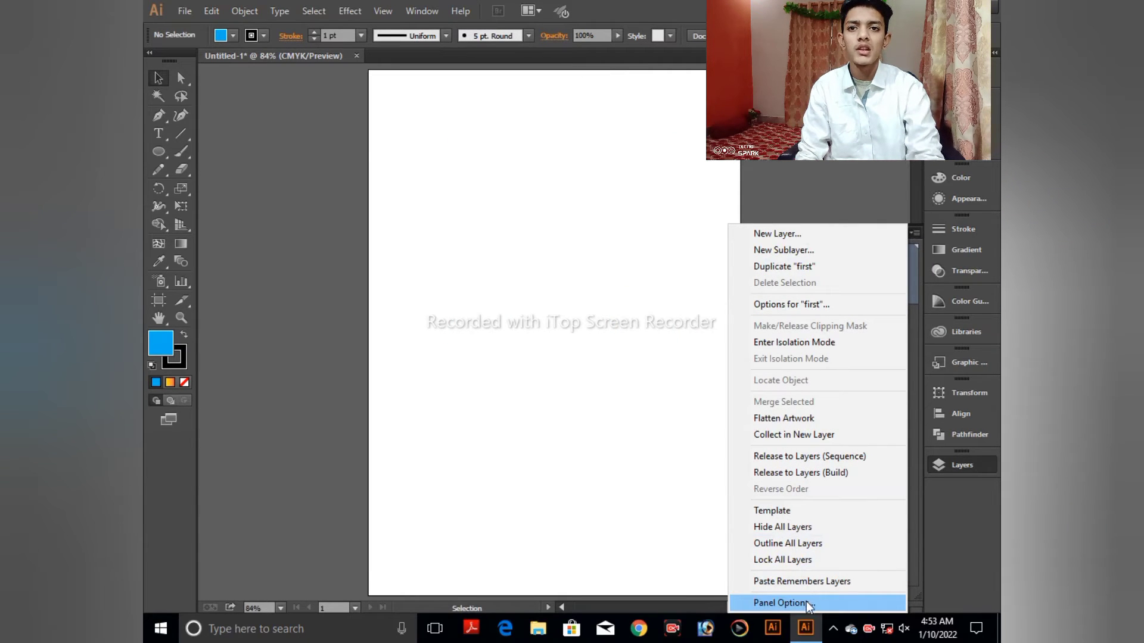
{"action": "left_click", "coordinate": [772, 601]}
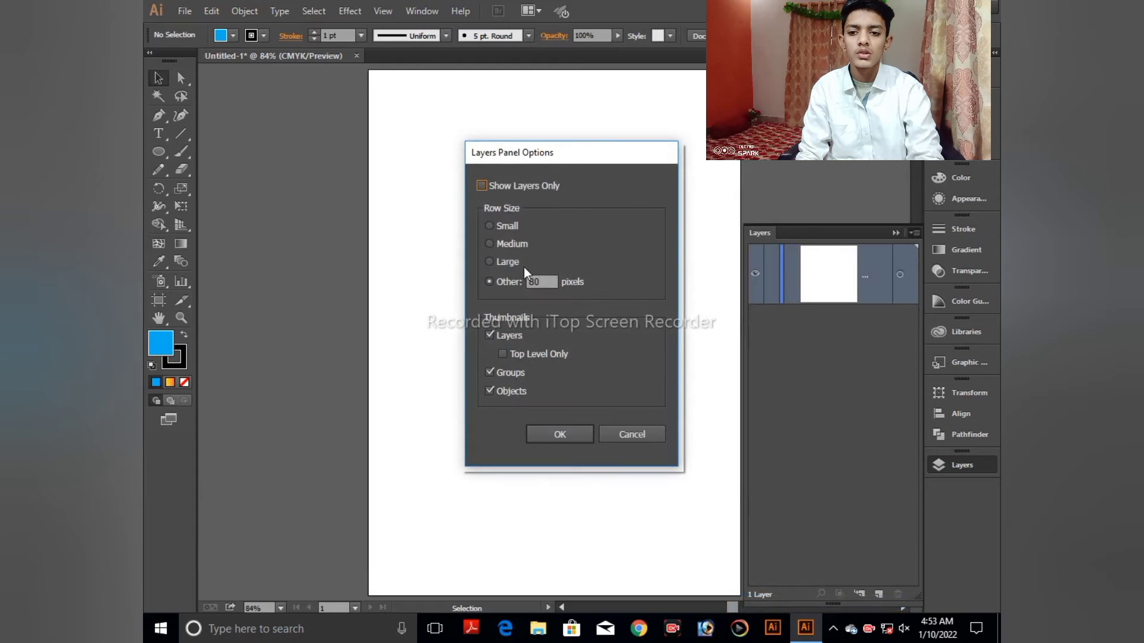
{"action": "left_click", "coordinate": [512, 241]}
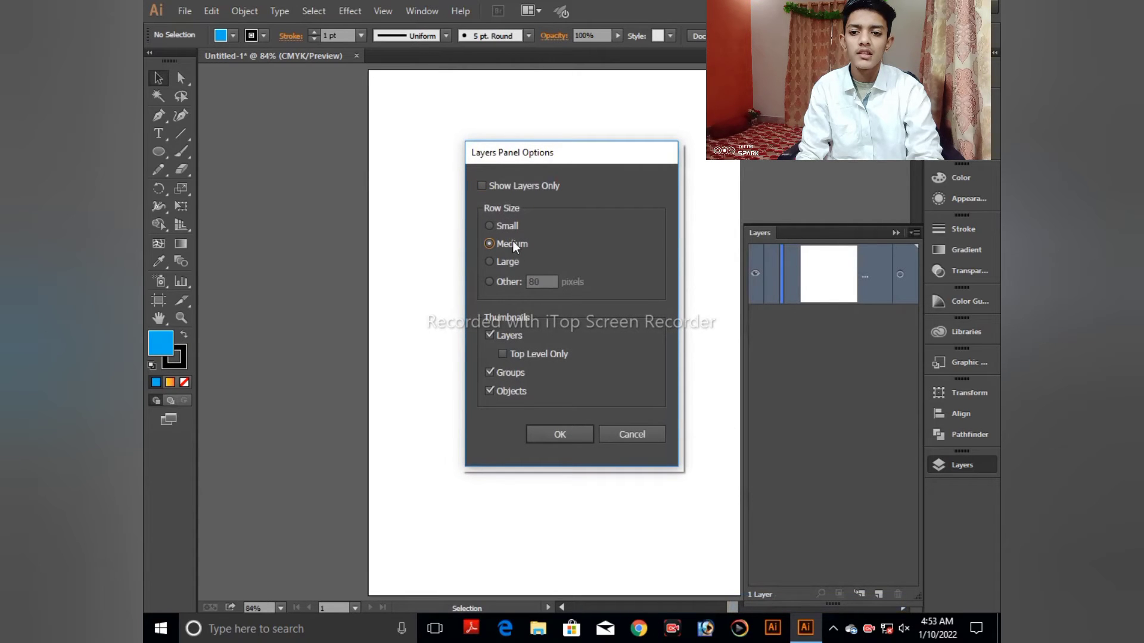
{"action": "left_click", "coordinate": [570, 431]}
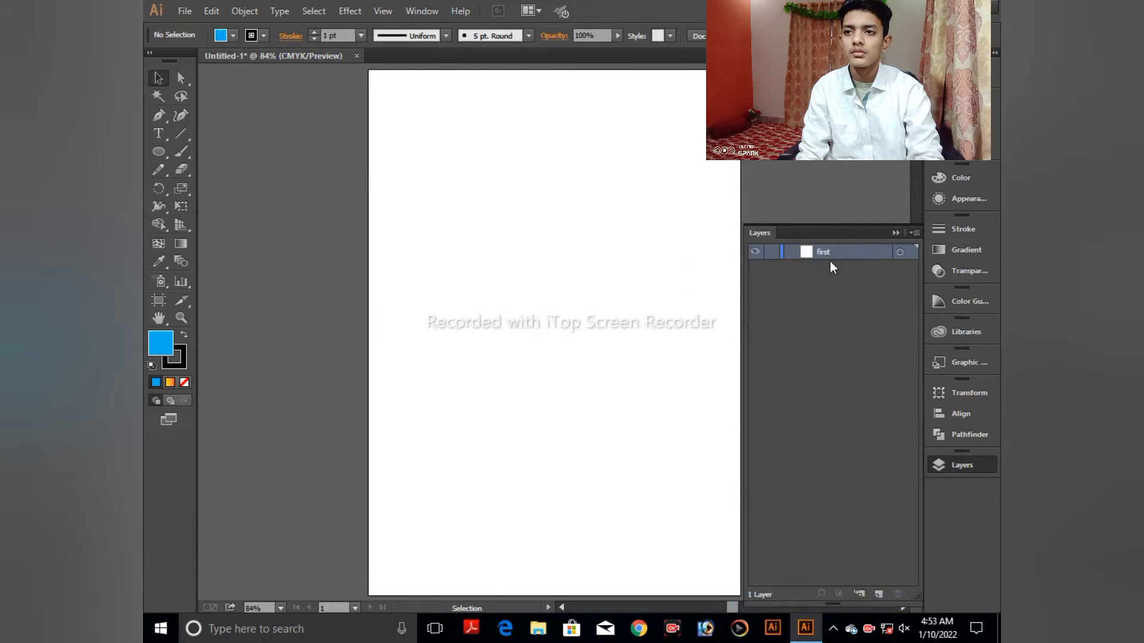
- Draw a large blue circle in the artboard's upper half and a short upright rounded rectangle overlapping its top edge
{"action": "left_click", "coordinate": [166, 149]}
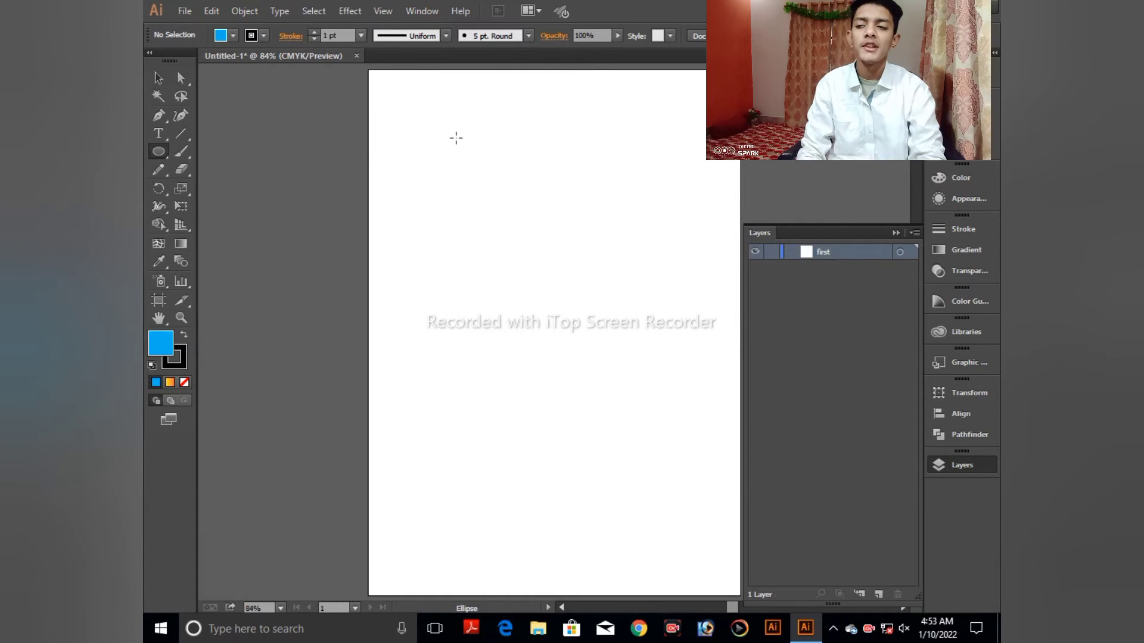
{"action": "left_click_drag", "start_coordinate": [457, 137], "coordinate": [617, 297]}
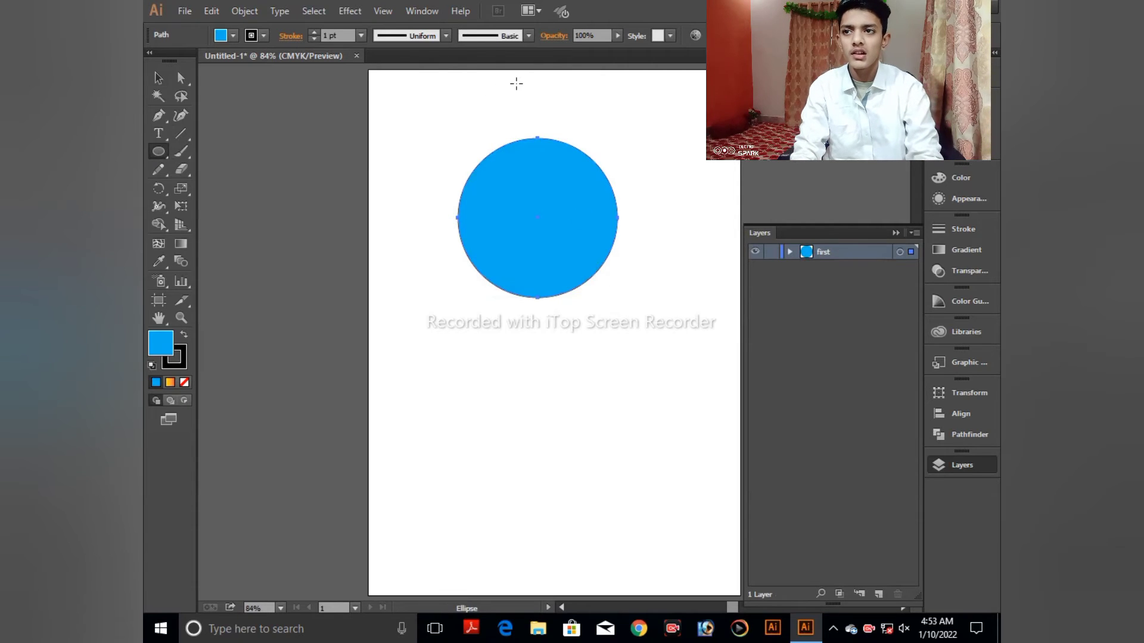
{"action": "left_click_drag", "start_coordinate": [172, 151], "coordinate": [212, 181]}
{"action": "left_click_drag", "start_coordinate": [151, 154], "coordinate": [247, 167]}
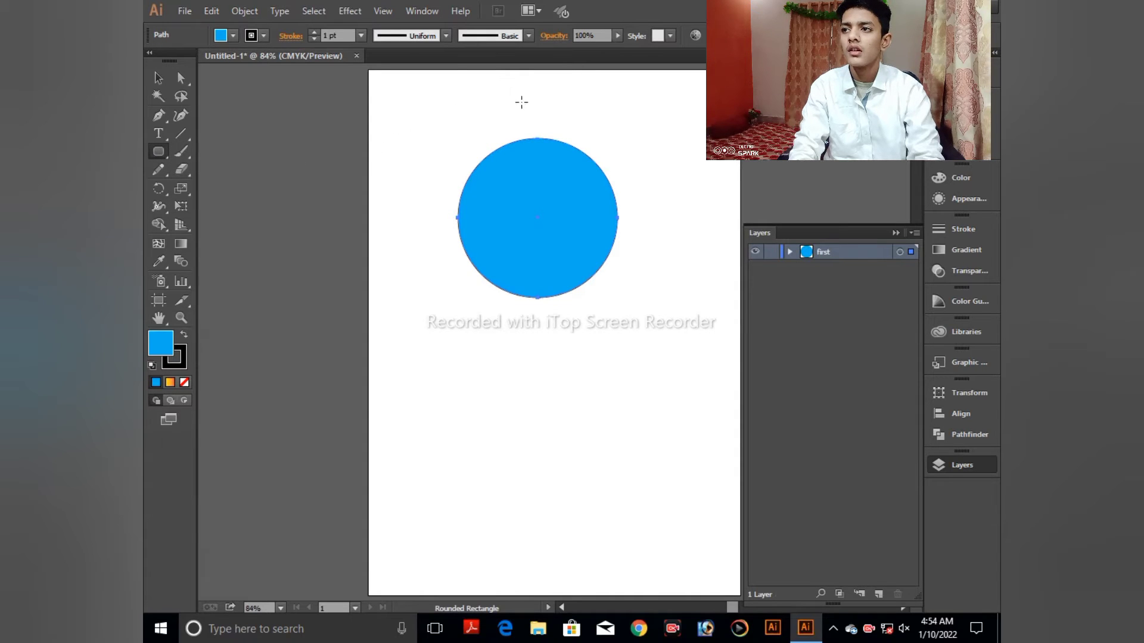
{"action": "left_click", "coordinate": [526, 91]}
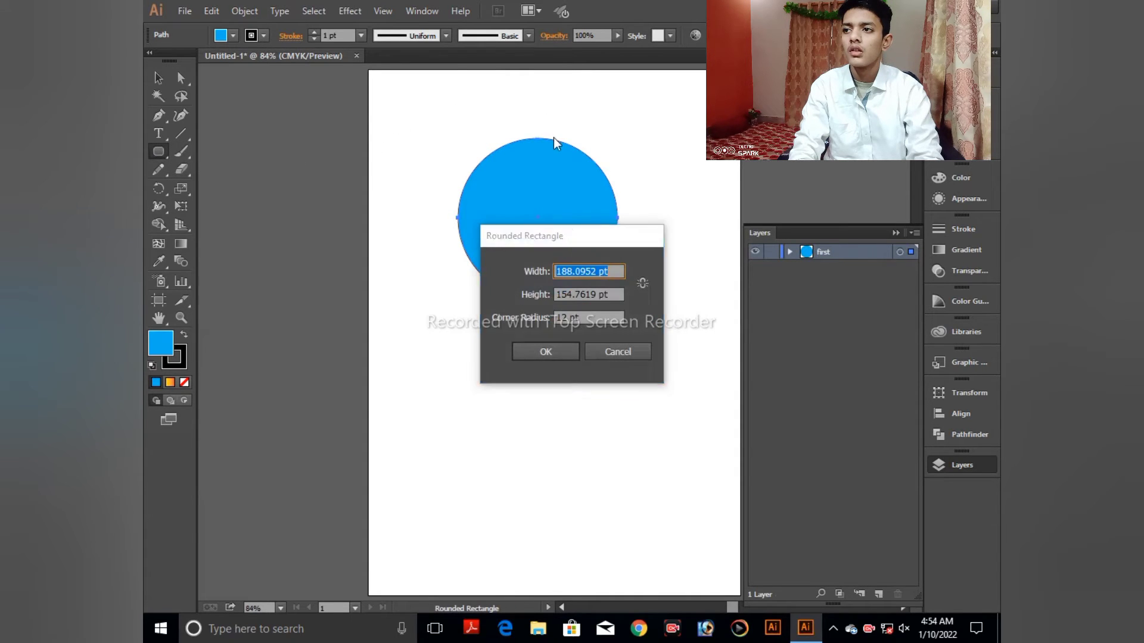
{"action": "left_click", "coordinate": [619, 350]}
{"action": "left_click_drag", "start_coordinate": [512, 88], "coordinate": [561, 184]}
{"action": "left_click_drag", "start_coordinate": [553, 181], "coordinate": [548, 165]}
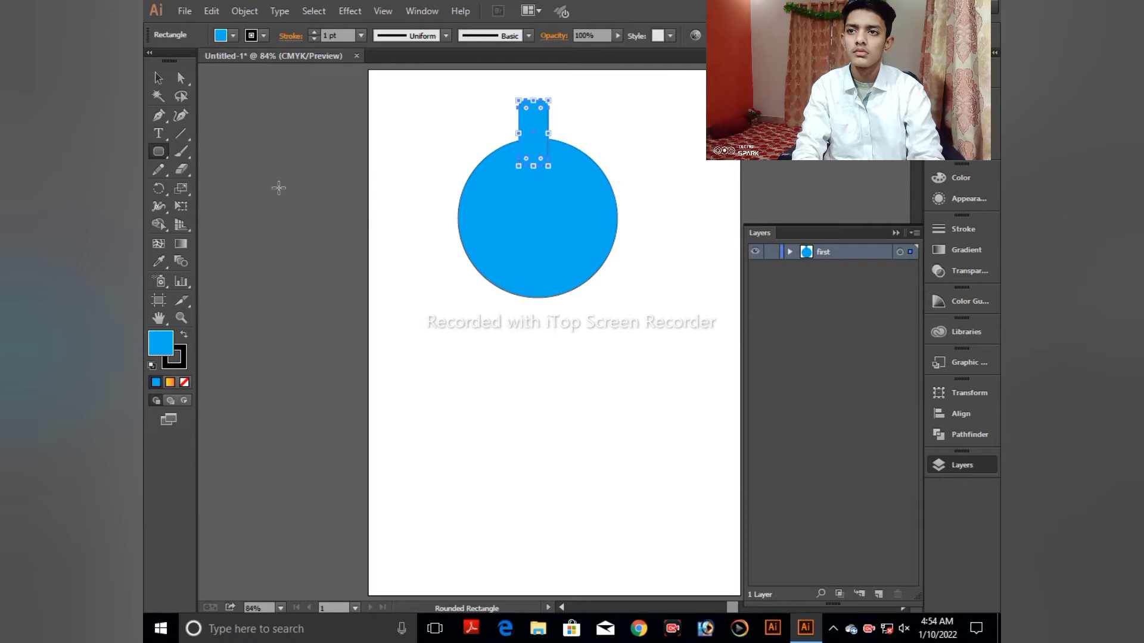
- Draw a tall rounded rectangle about 50 pt wide and 331 pt high and place one copy over each side of the circle
{"action": "left_click_drag", "start_coordinate": [614, 397], "coordinate": [625, 408]}
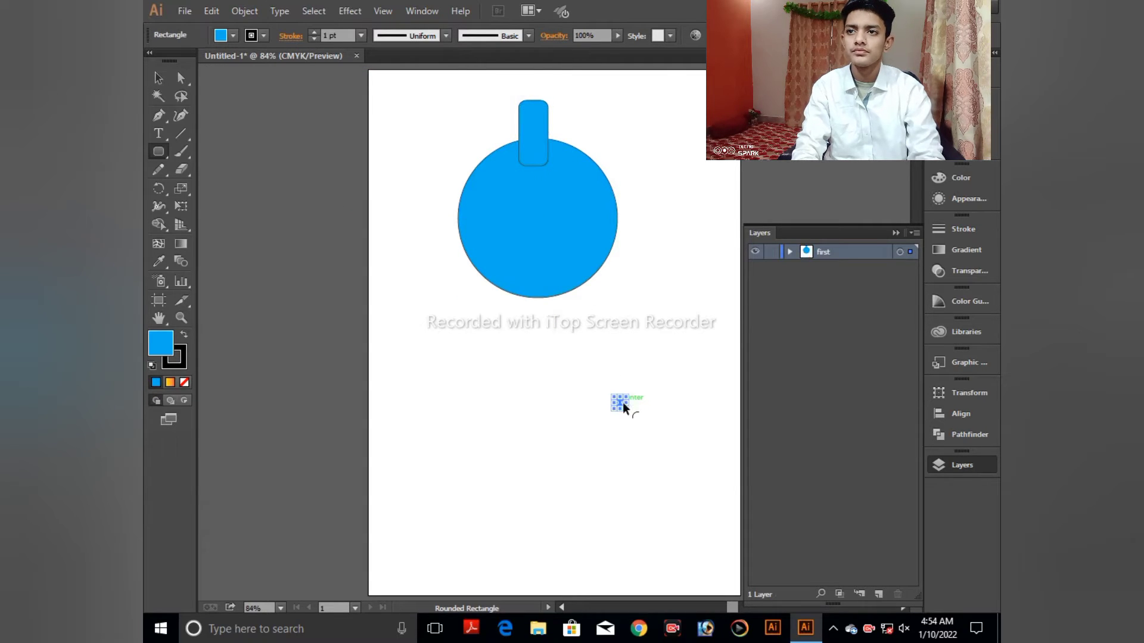
{"action": "key", "text": "ctrl+z"}
{"action": "left_click_drag", "start_coordinate": [578, 326], "coordinate": [608, 533]}
{"action": "left_click", "coordinate": [159, 79]}
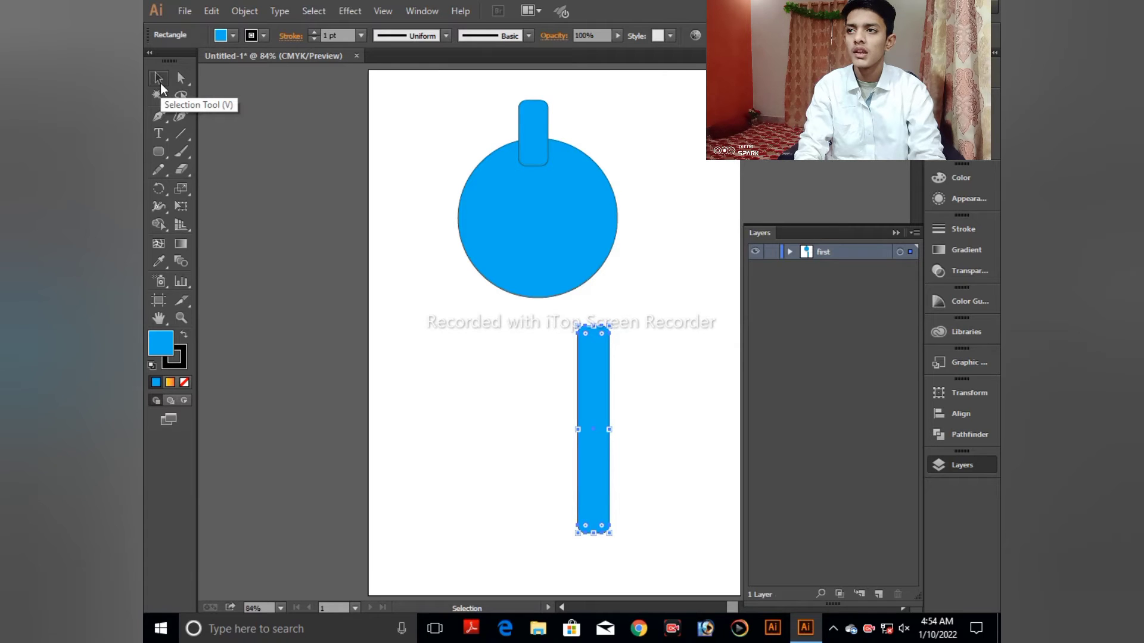
{"action": "left_click_drag", "start_coordinate": [591, 385], "coordinate": [475, 256]}
{"action": "left_click_drag", "start_coordinate": [605, 419], "coordinate": [607, 277]}
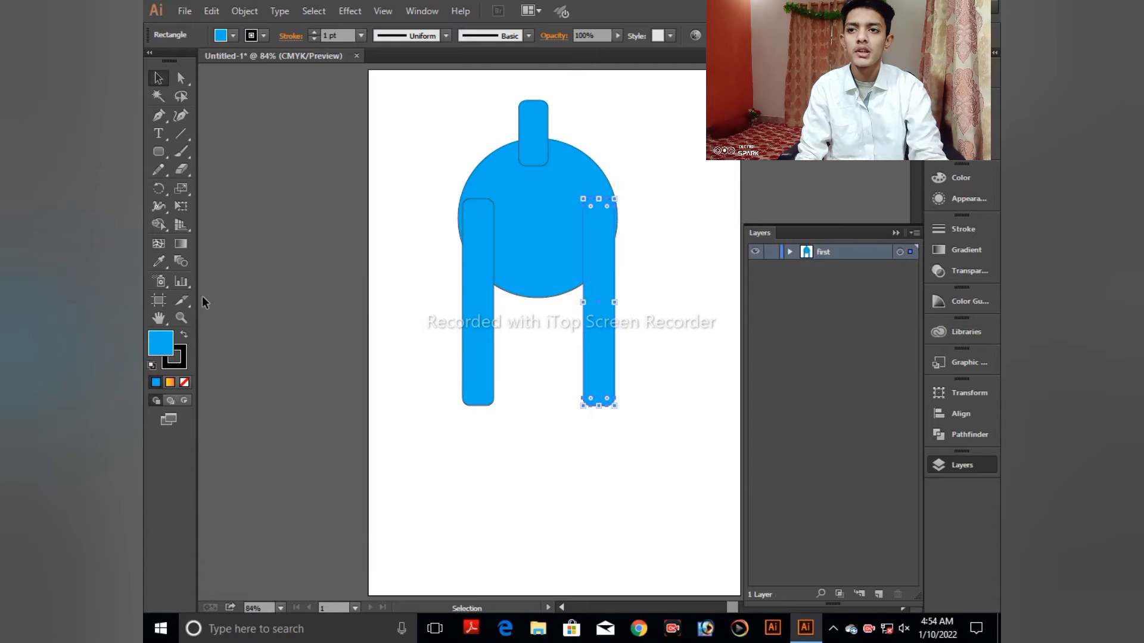
- Draw a thin vertical rounded rectangle below the circle, between the two tall side bars
{"action": "left_click", "coordinate": [157, 153]}
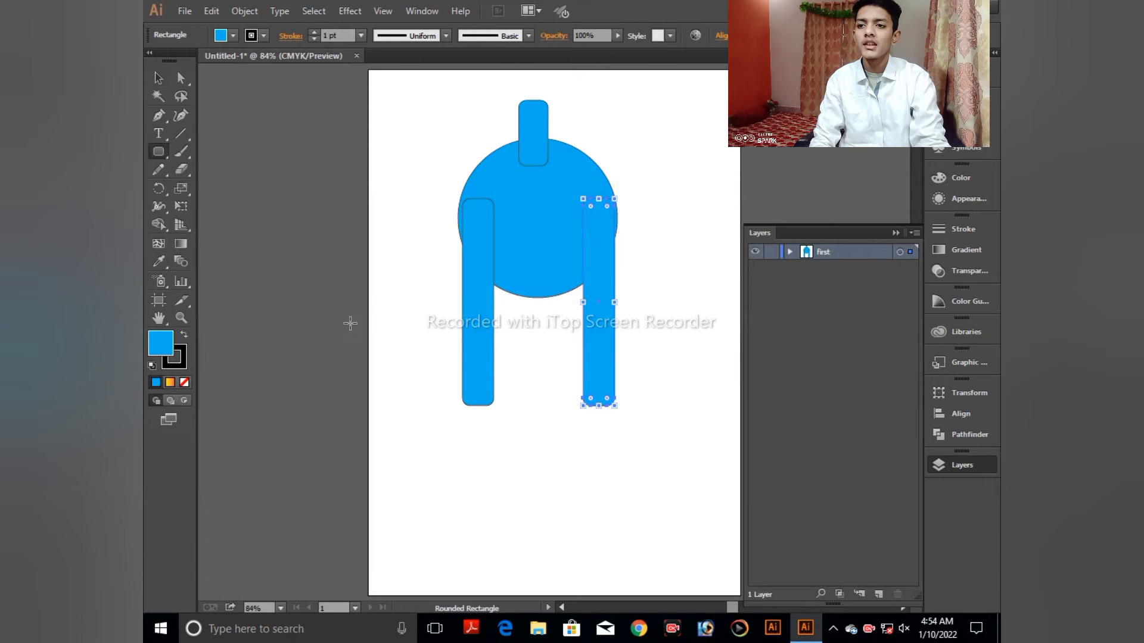
{"action": "left_click", "coordinate": [543, 315]}
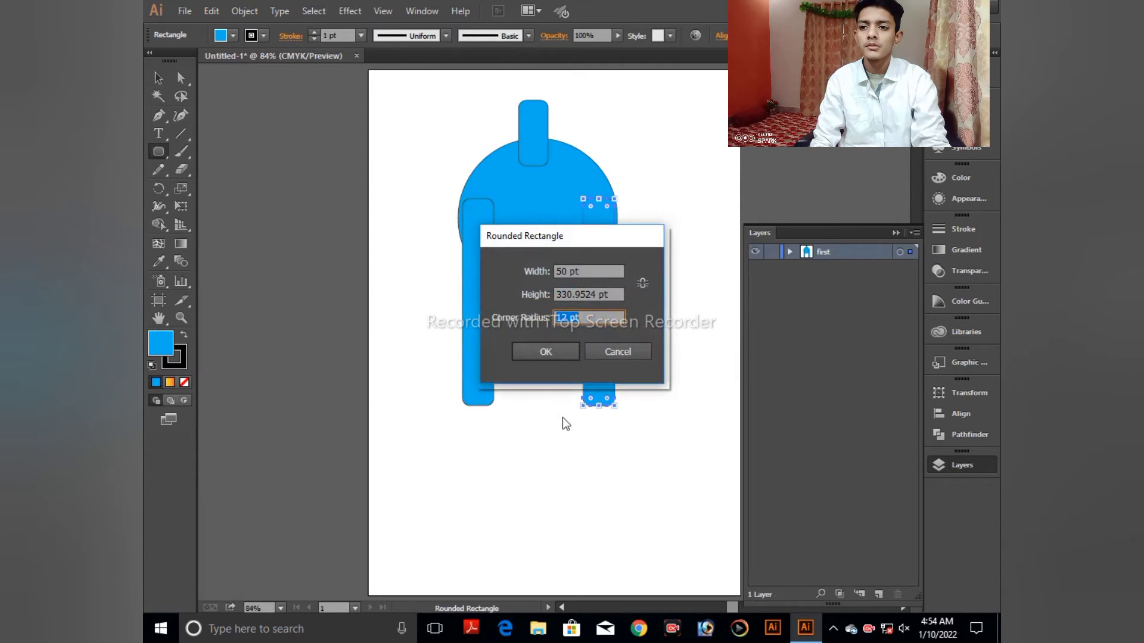
{"action": "left_click", "coordinate": [601, 356]}
{"action": "left_click_drag", "start_coordinate": [543, 321], "coordinate": [541, 518]}
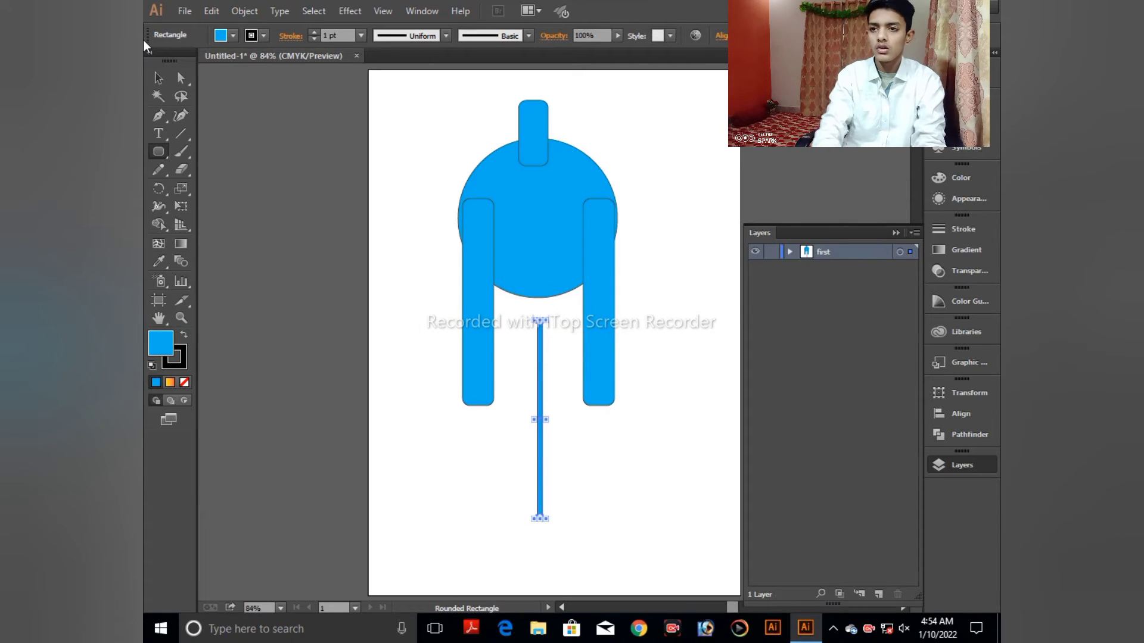
- Duplicate the thin rounded rectangle slightly to its left, with the copy's upper end overlapping the bottom of the circle
{"action": "key", "text": "ctrl+plus"}
{"action": "key", "text": "ctrl+plus"}
{"action": "key", "text": "space"}
{"action": "left_click_drag", "start_coordinate": [593, 332], "coordinate": [621, 256]}
{"action": "key", "text": "v"}
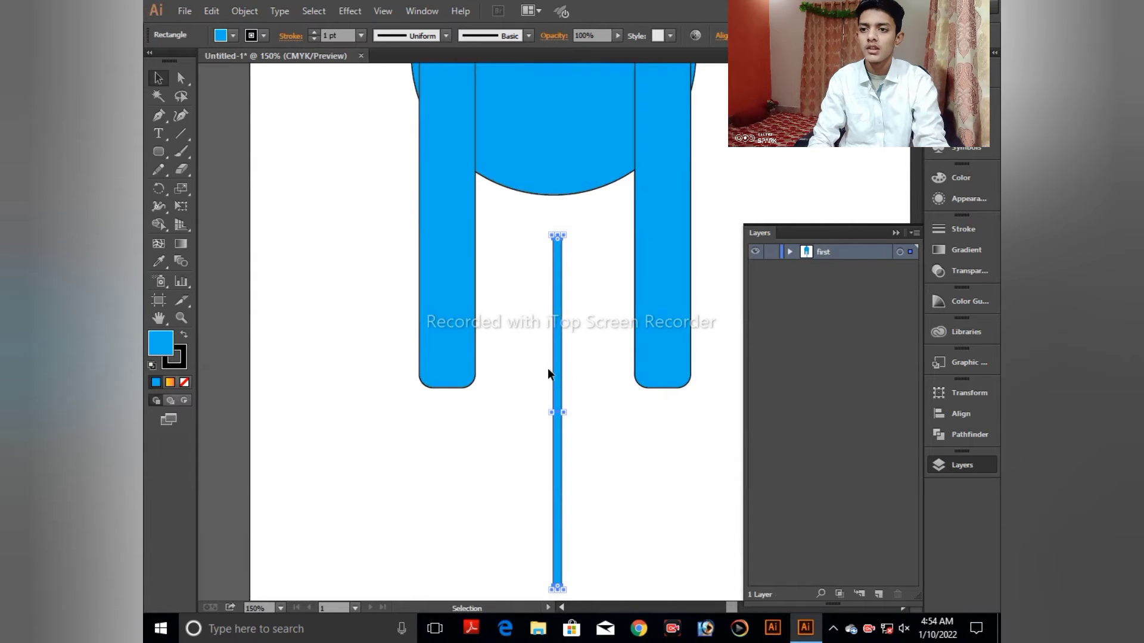
{"action": "left_click_drag", "start_coordinate": [556, 359], "coordinate": [515, 290]}
{"action": "left_click", "coordinate": [511, 263]}
{"action": "double_click", "coordinate": [558, 327]}
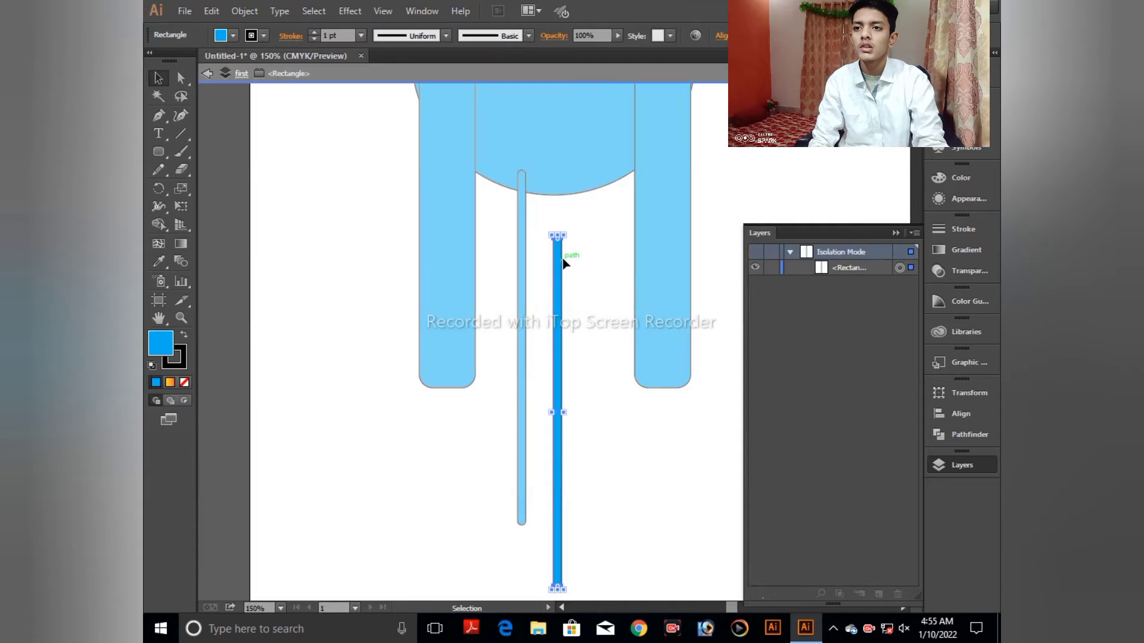
{"action": "left_click", "coordinate": [207, 73]}
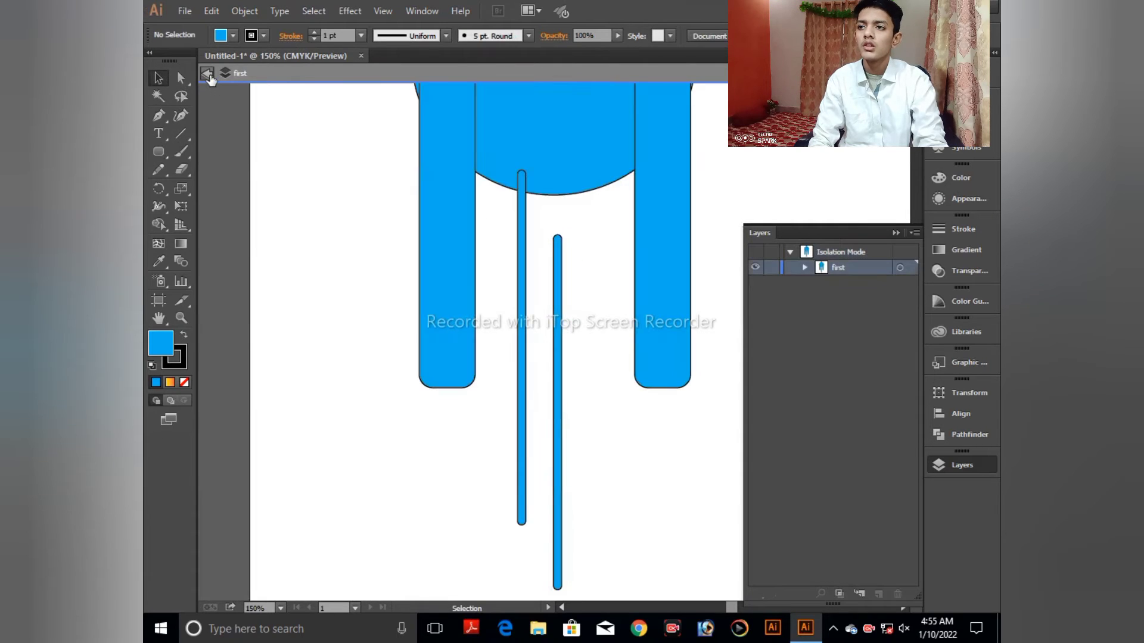
{"action": "left_click", "coordinate": [559, 327]}
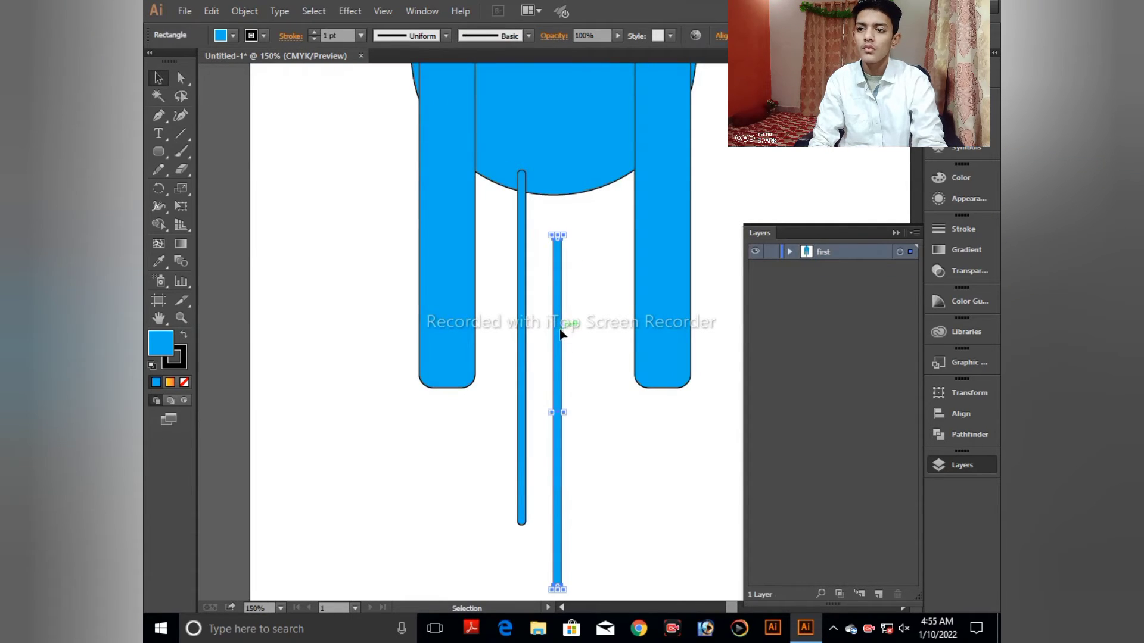
{"action": "double_click", "coordinate": [558, 349]}
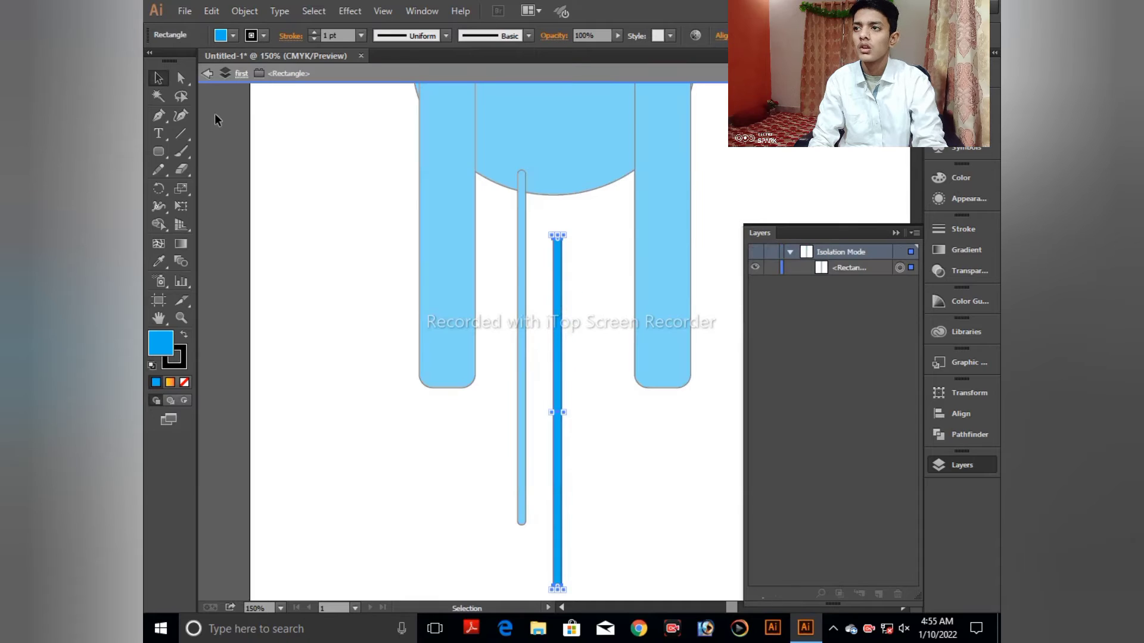
{"action": "left_click", "coordinate": [207, 74]}
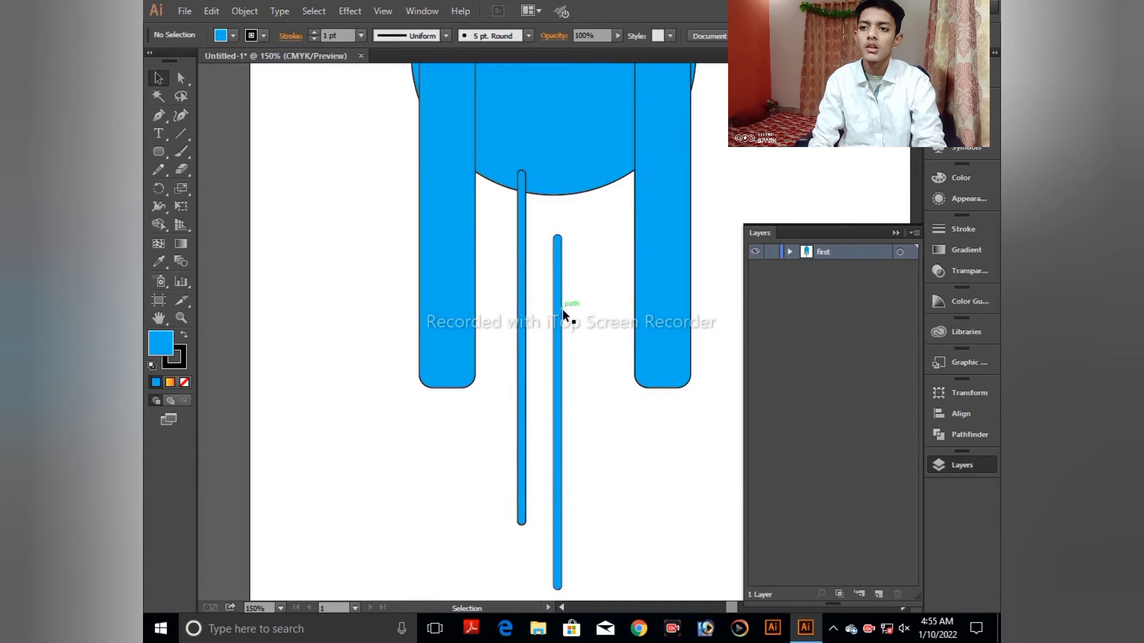
- Move the lower thin rectangle up and slightly right so its upper end overlaps the bottom of the circle beside the other one
{"action": "left_click_drag", "start_coordinate": [557, 312], "coordinate": [578, 228]}
{"action": "key", "text": "ctrl+minus"}
{"action": "key", "text": "ctrl+minus"}
{"action": "key", "text": "ctrl+minus"}
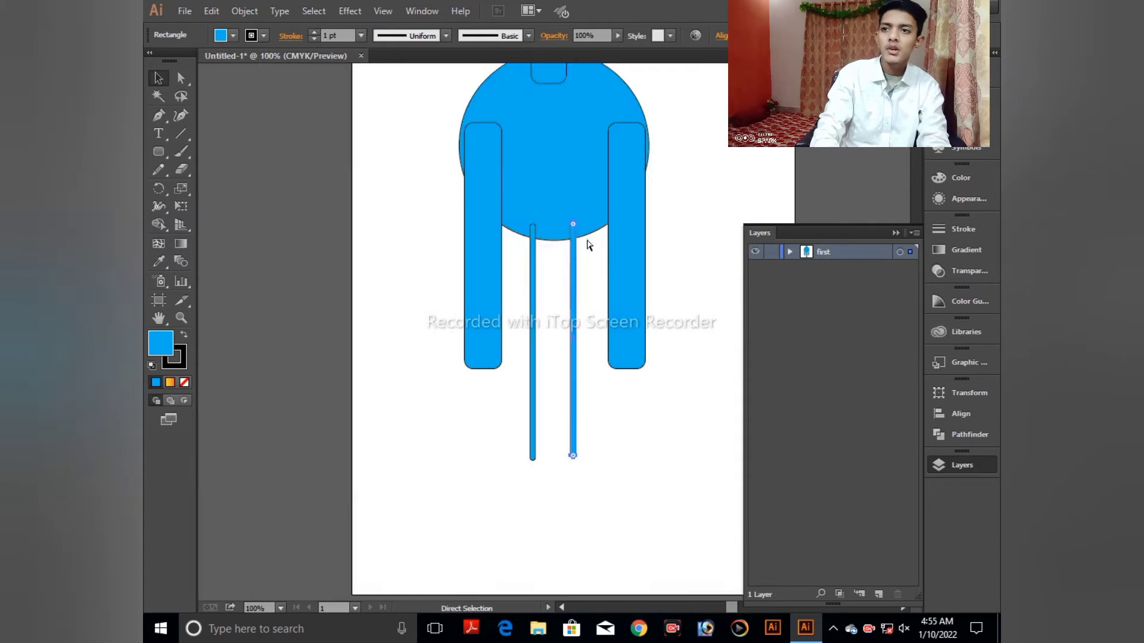
- Select every shape of the figure and remove the stroke, keeping the blue fill
{"action": "left_click_drag", "start_coordinate": [501, 171], "coordinate": [661, 402]}
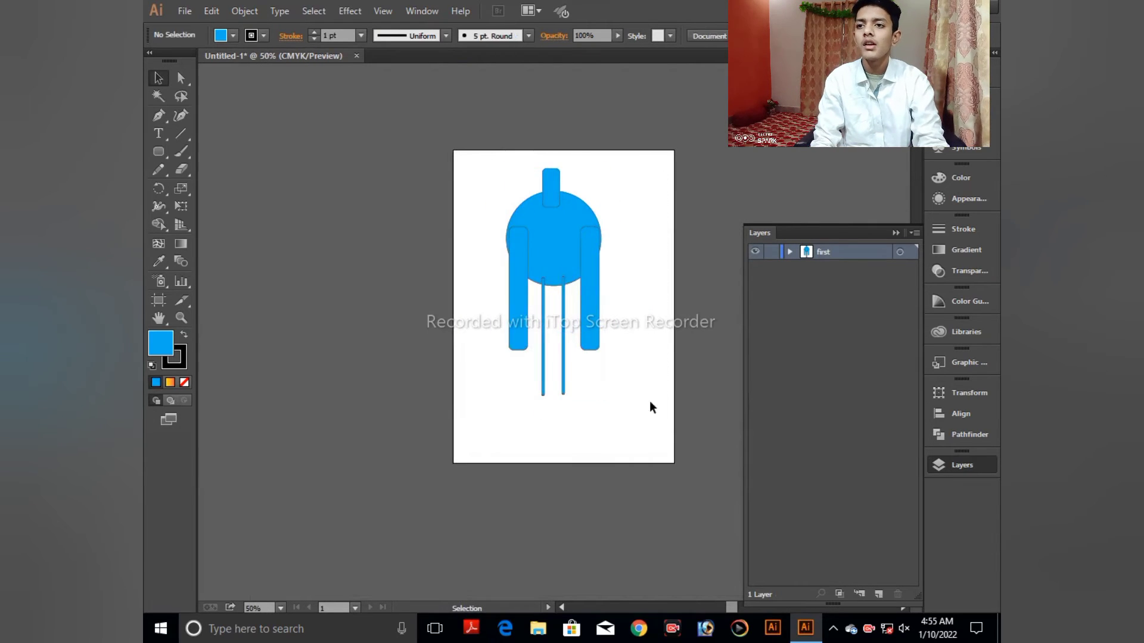
{"action": "left_click_drag", "start_coordinate": [482, 164], "coordinate": [645, 387]}
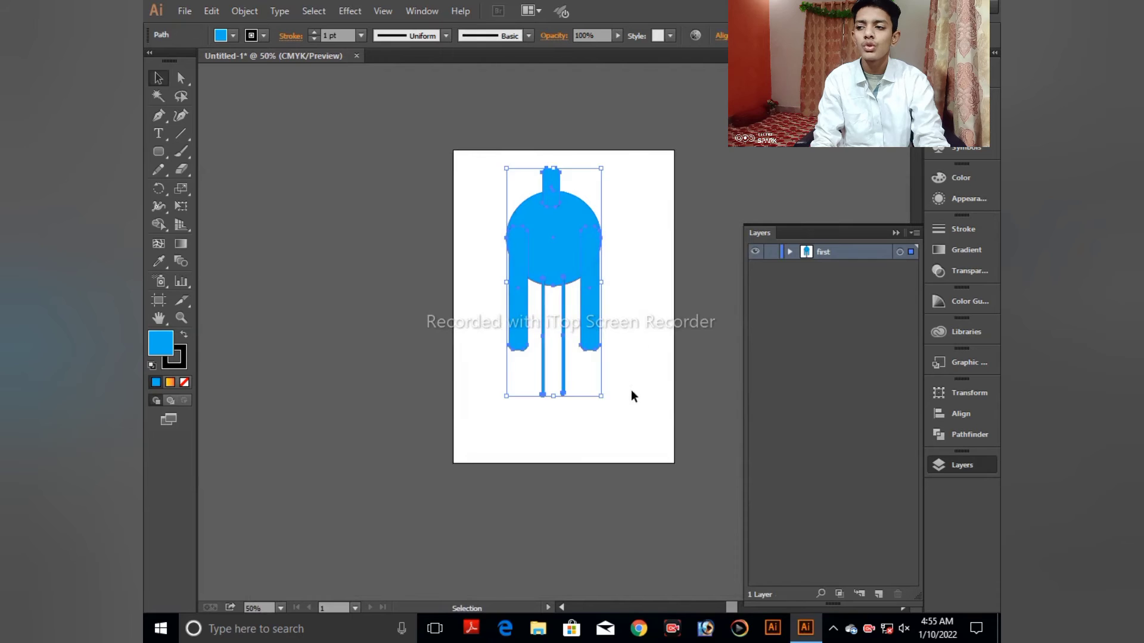
{"action": "left_click", "coordinate": [181, 363]}
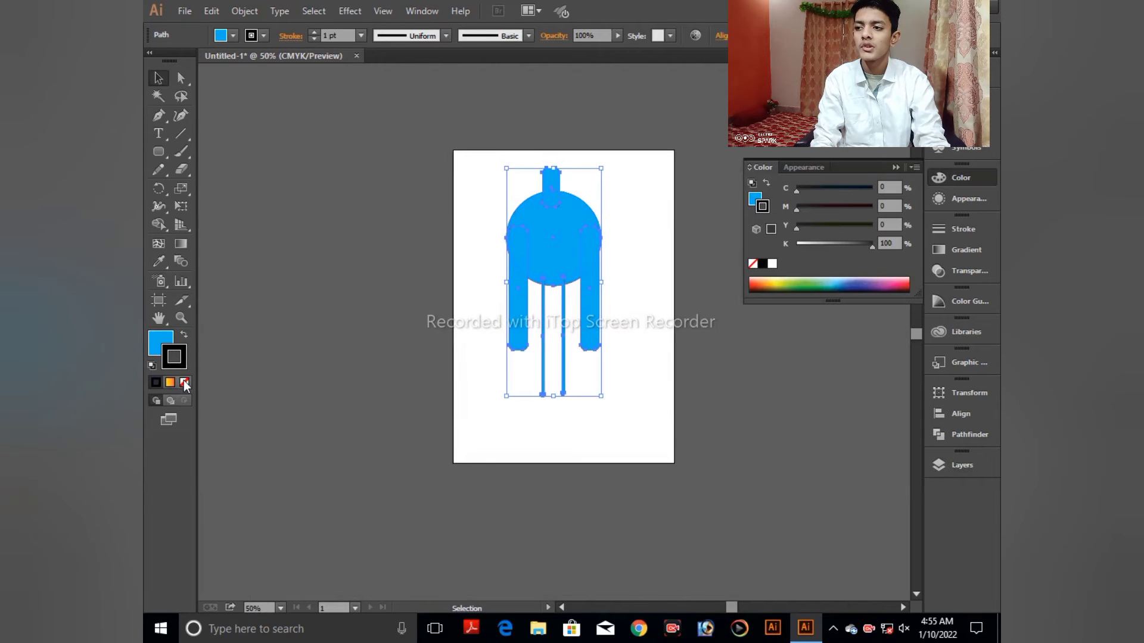
{"action": "left_click", "coordinate": [184, 382]}
{"action": "left_click", "coordinate": [440, 269]}
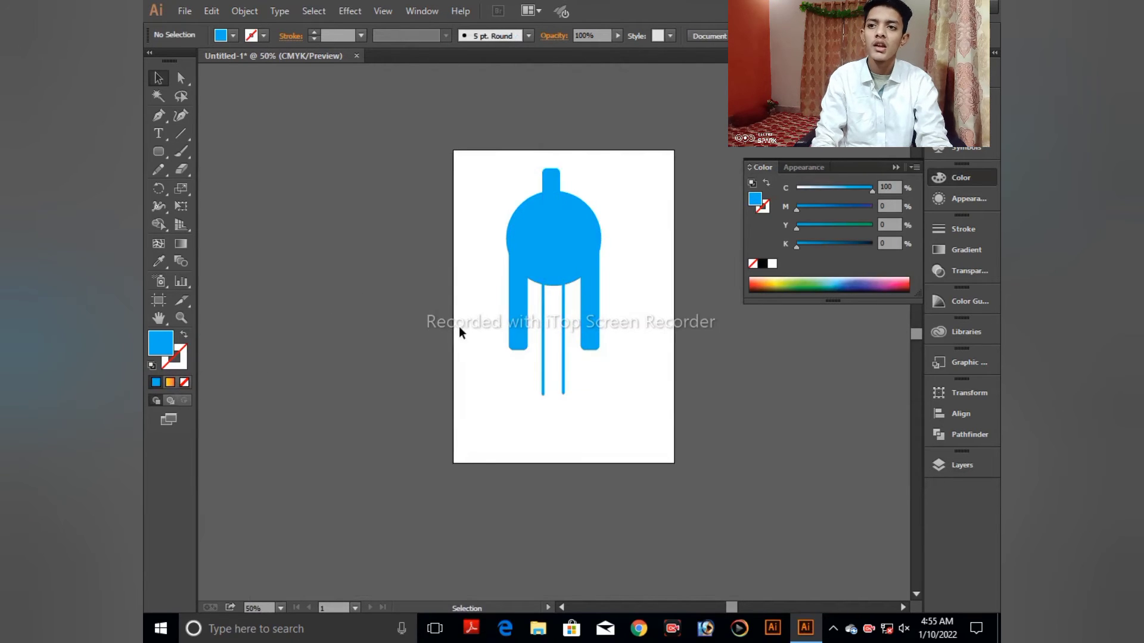
- Fill the short rounded rectangle on top of the circle with green 23C487
{"action": "left_click", "coordinate": [547, 188]}
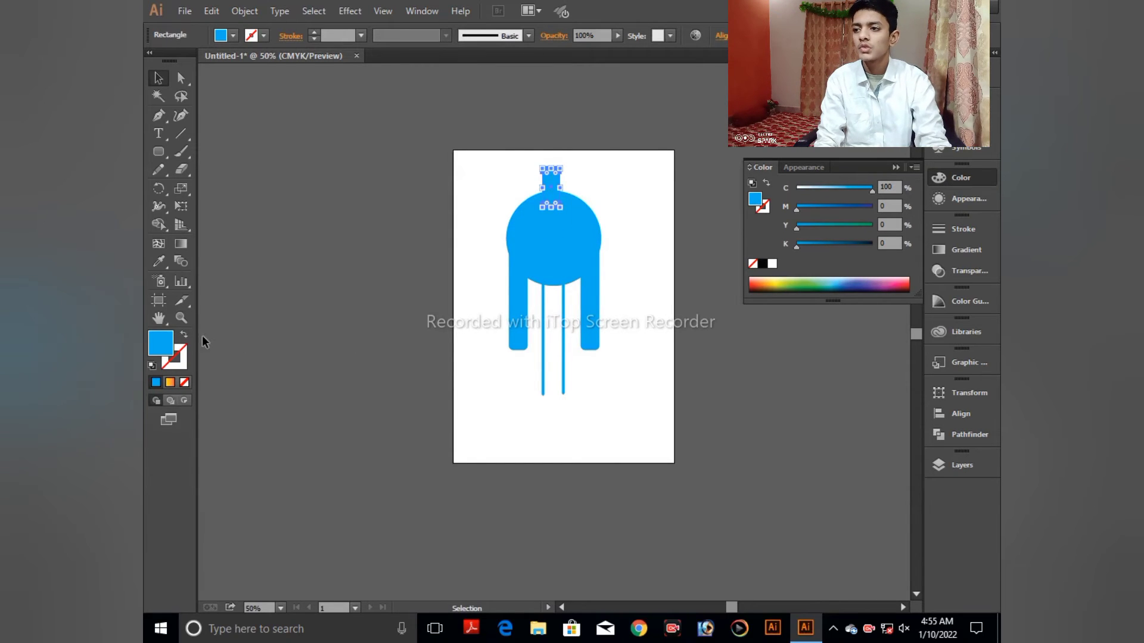
{"action": "double_click", "coordinate": [169, 344]}
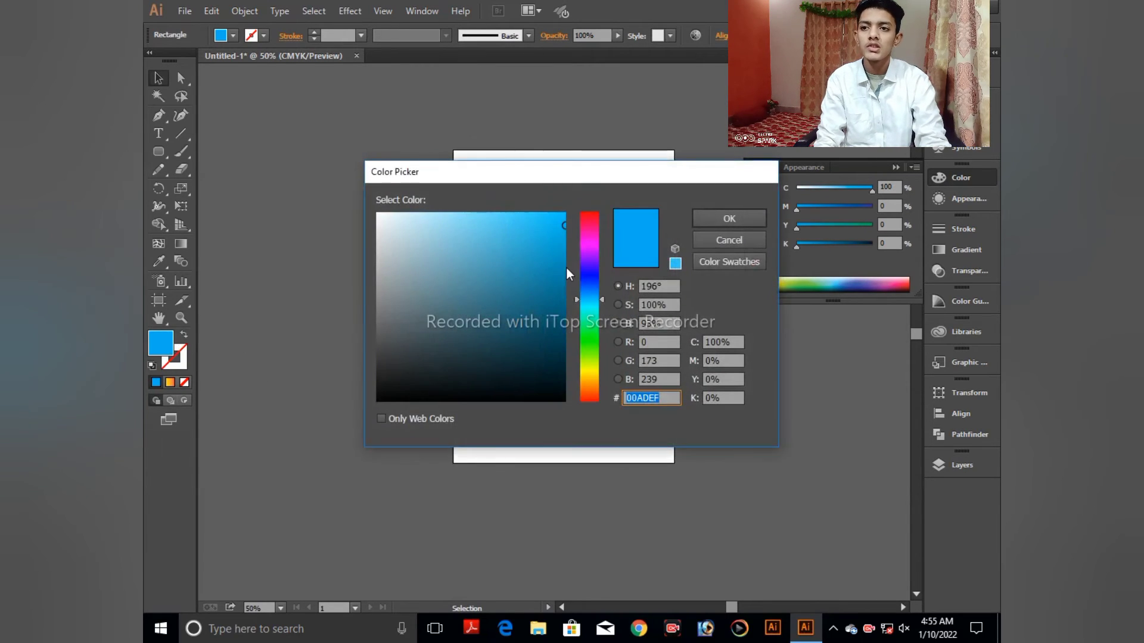
{"action": "left_click_drag", "start_coordinate": [589, 299], "coordinate": [590, 321]}
{"action": "left_click_drag", "start_coordinate": [535, 279], "coordinate": [531, 256]}
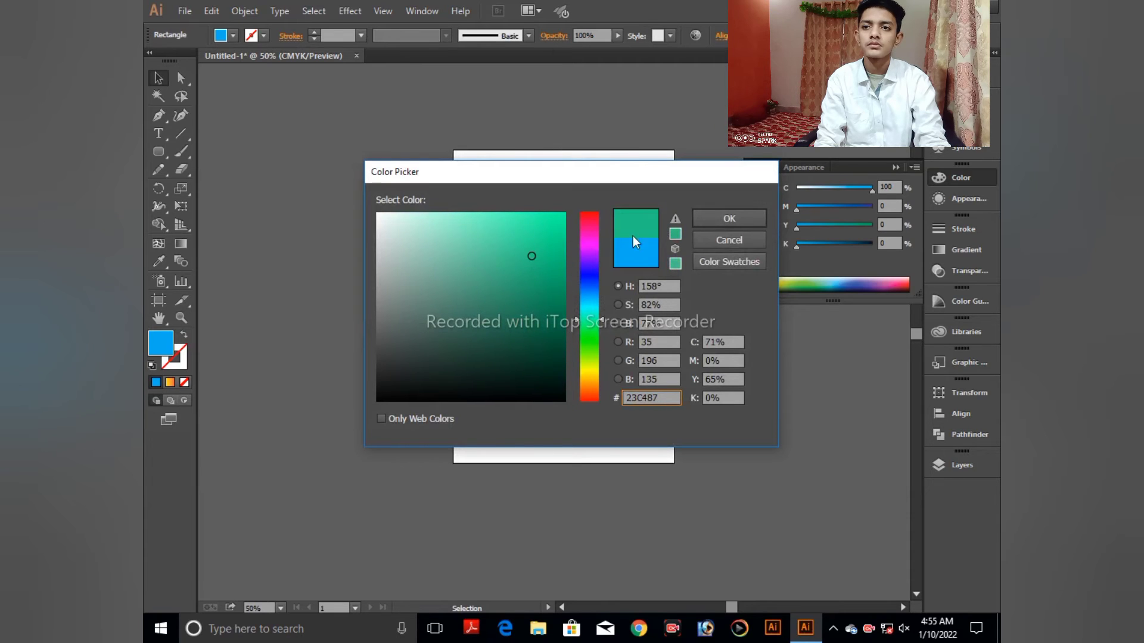
{"action": "left_click", "coordinate": [730, 218]}
- Fill the large circle with the darker blue 266FC6
{"action": "left_click", "coordinate": [559, 245]}
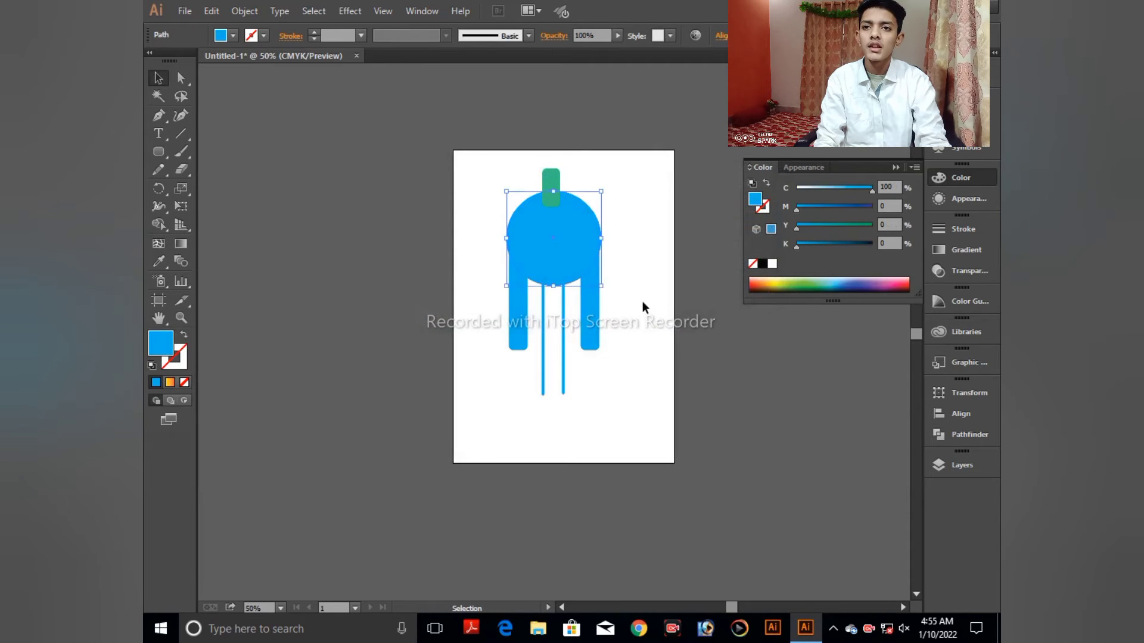
{"action": "double_click", "coordinate": [162, 349]}
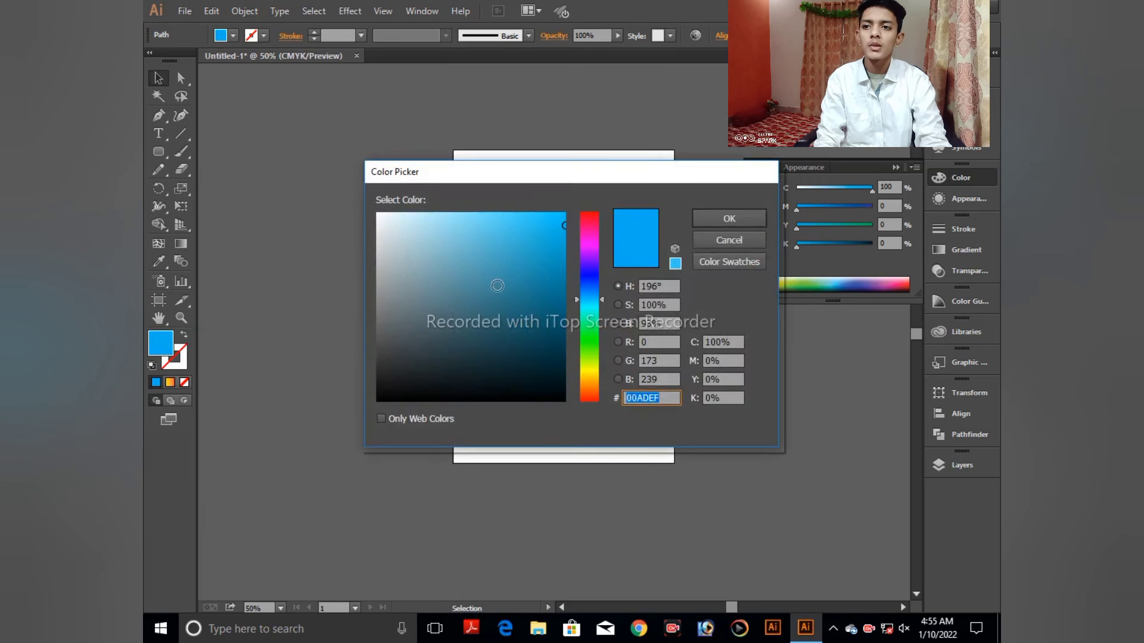
{"action": "left_click_drag", "start_coordinate": [582, 302], "coordinate": [530, 252]}
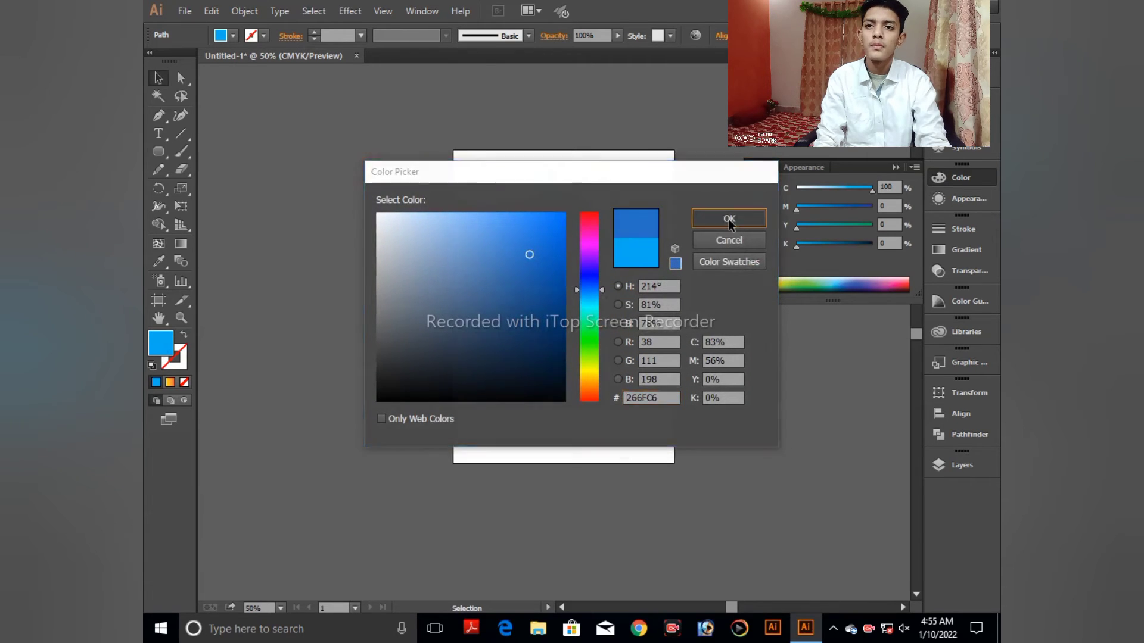
{"action": "left_click", "coordinate": [729, 219]}
- Recolour both tall side bars with the green of the short top rectangle using the Eyedropper
{"action": "left_click", "coordinate": [589, 307]}
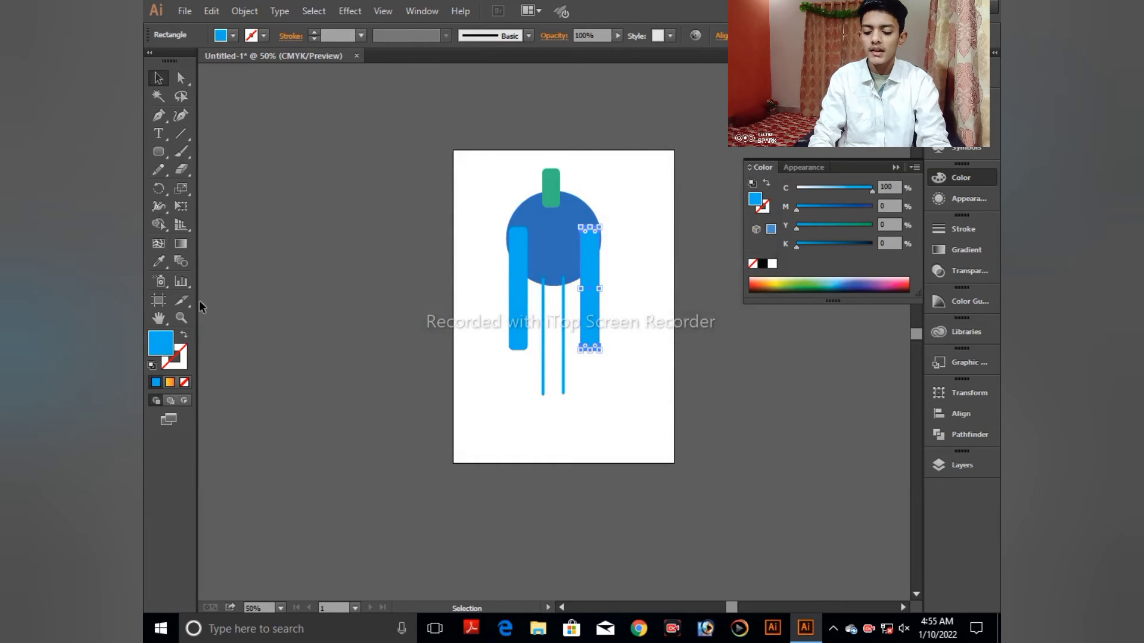
{"action": "key", "text": "i"}
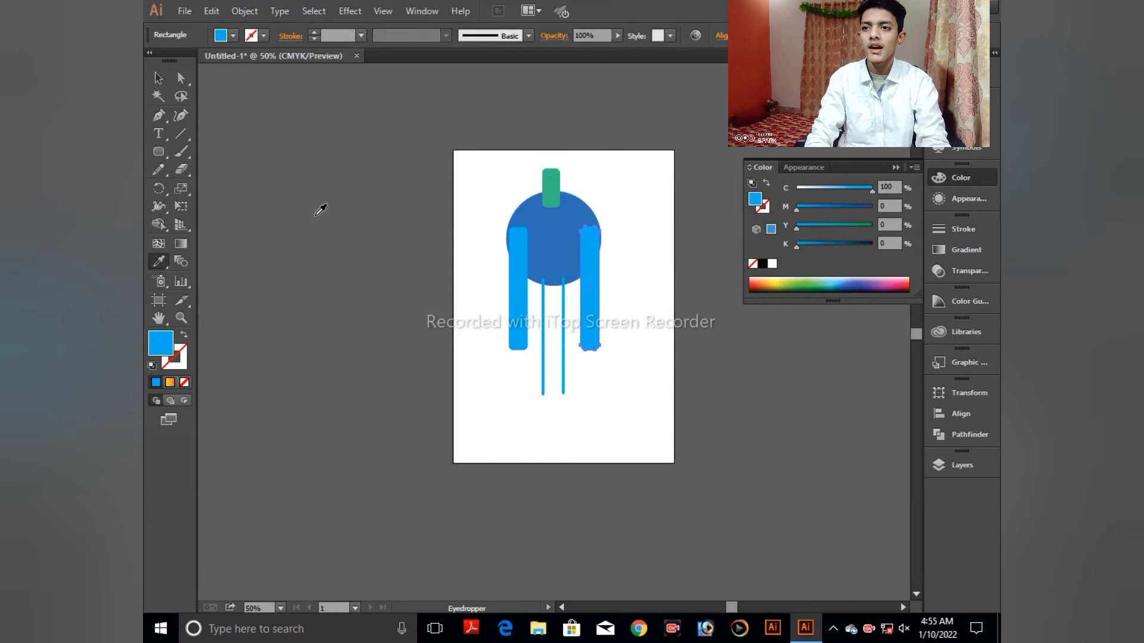
{"action": "left_click", "coordinate": [555, 182]}
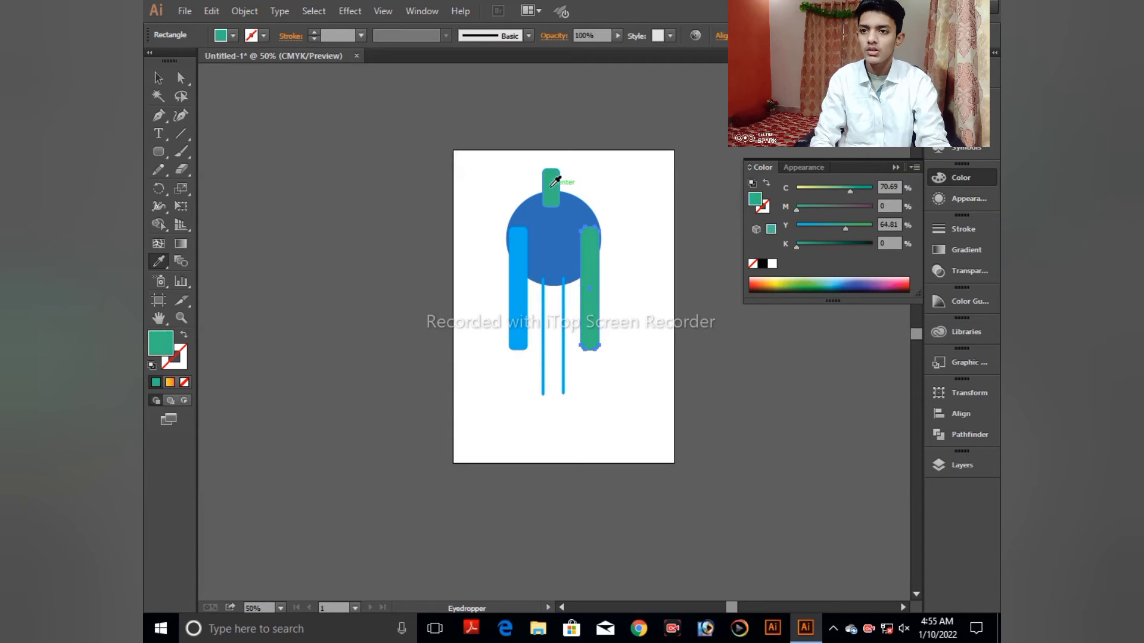
{"action": "key", "text": "v"}
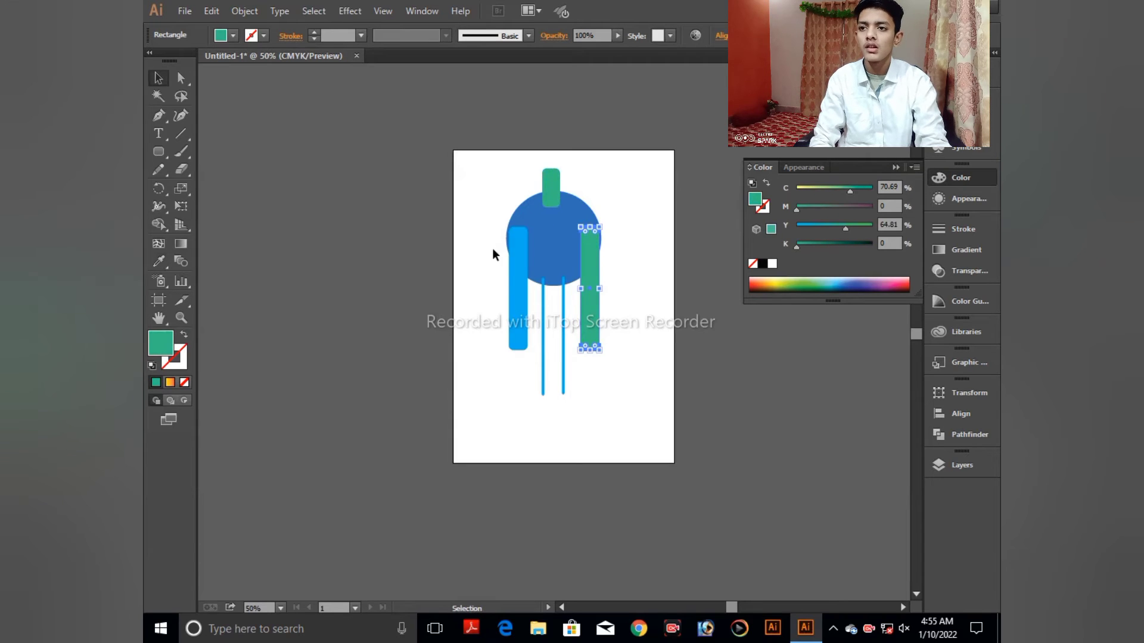
{"action": "left_click", "coordinate": [514, 273]}
{"action": "key", "text": "i"}
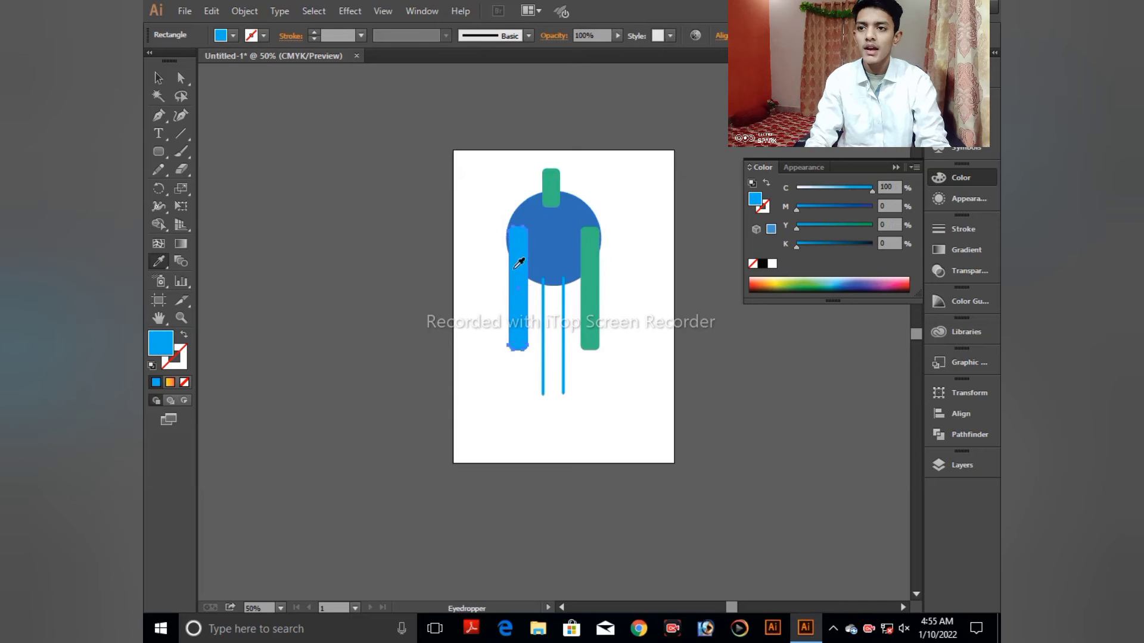
{"action": "left_click", "coordinate": [597, 275]}
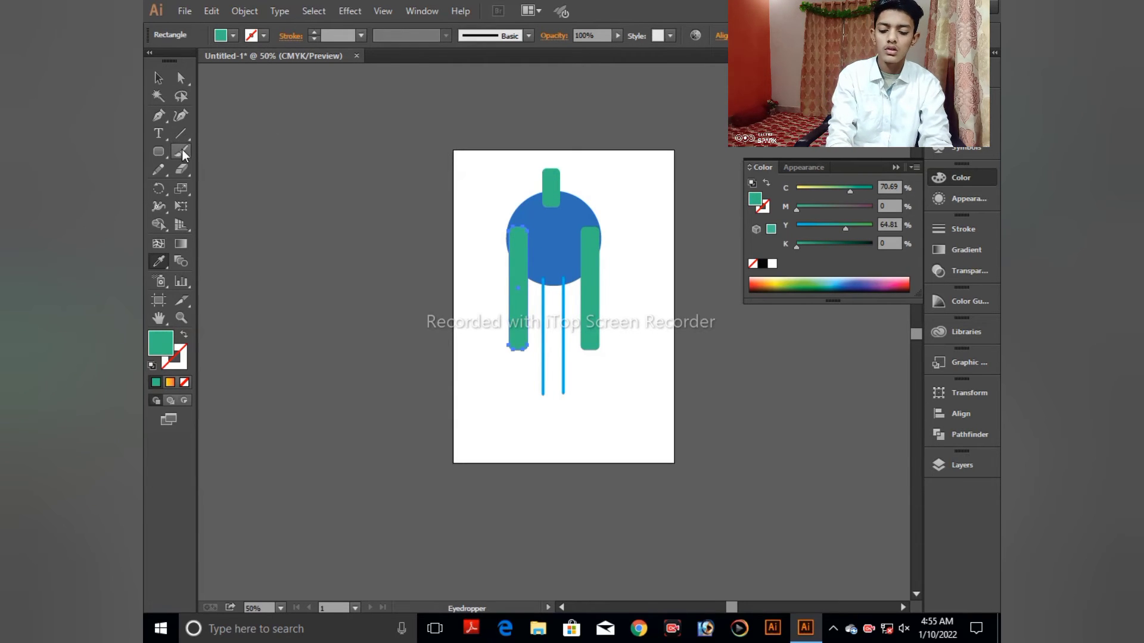
- Select both thin rectangles below the circle and give them the green of the side bars with the Eyedropper
{"action": "key", "text": "z"}
{"action": "left_click_drag", "start_coordinate": [546, 381], "coordinate": [602, 426]}
{"action": "key", "text": "ctrl+minus"}
{"action": "key", "text": "ctrl+minus"}
{"action": "key", "text": "ctrl+minus"}
{"action": "left_click_drag", "start_coordinate": [635, 428], "coordinate": [327, 490]}
{"action": "key", "text": "v"}
{"action": "left_click_drag", "start_coordinate": [359, 334], "coordinate": [623, 427]}
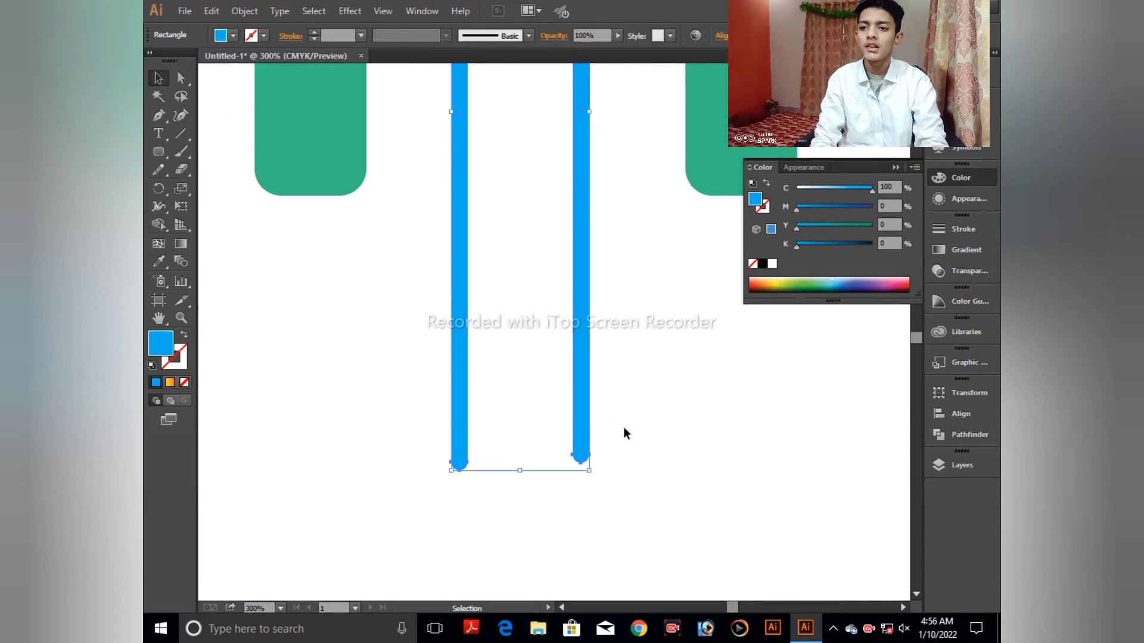
{"action": "left_click", "coordinate": [159, 261]}
{"action": "left_click", "coordinate": [288, 150]}
{"action": "key", "text": "v"}
{"action": "left_click", "coordinate": [266, 340]}
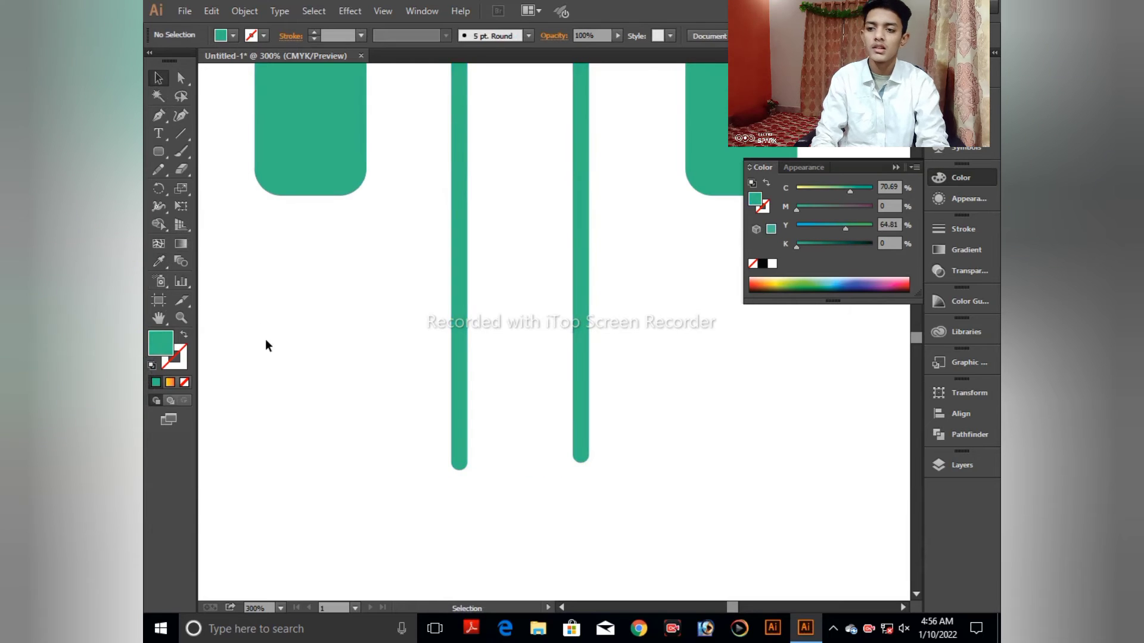
- Reposition the right thin rectangle slightly closer to the left one, with their lower ends nearly level
{"action": "left_click_drag", "start_coordinate": [573, 330], "coordinate": [576, 344]}
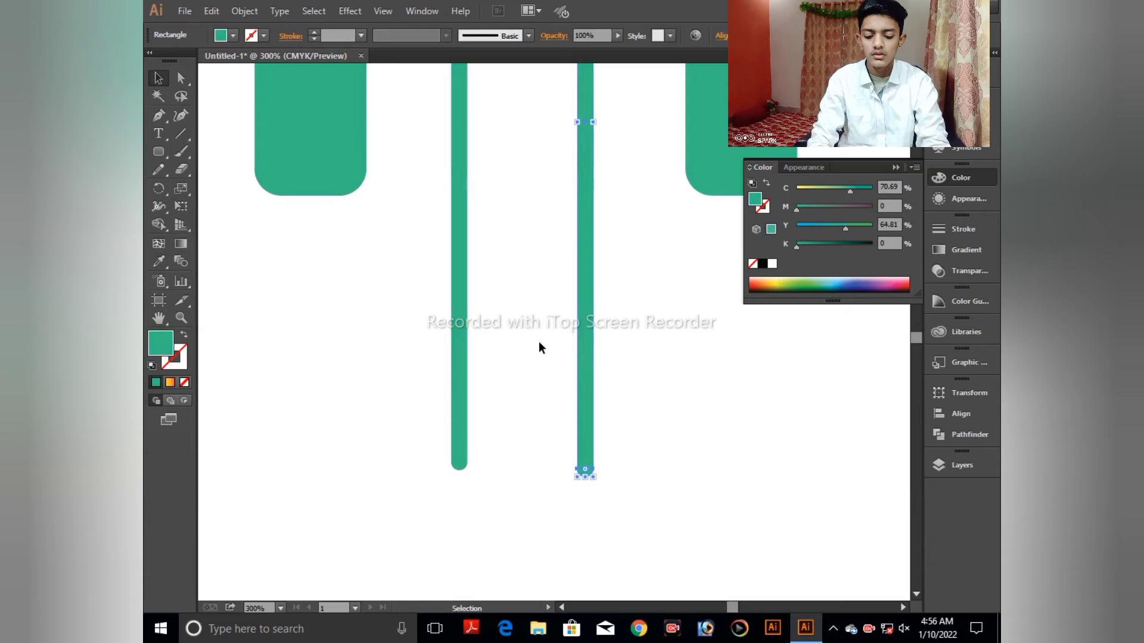
{"action": "double_click", "coordinate": [581, 366]}
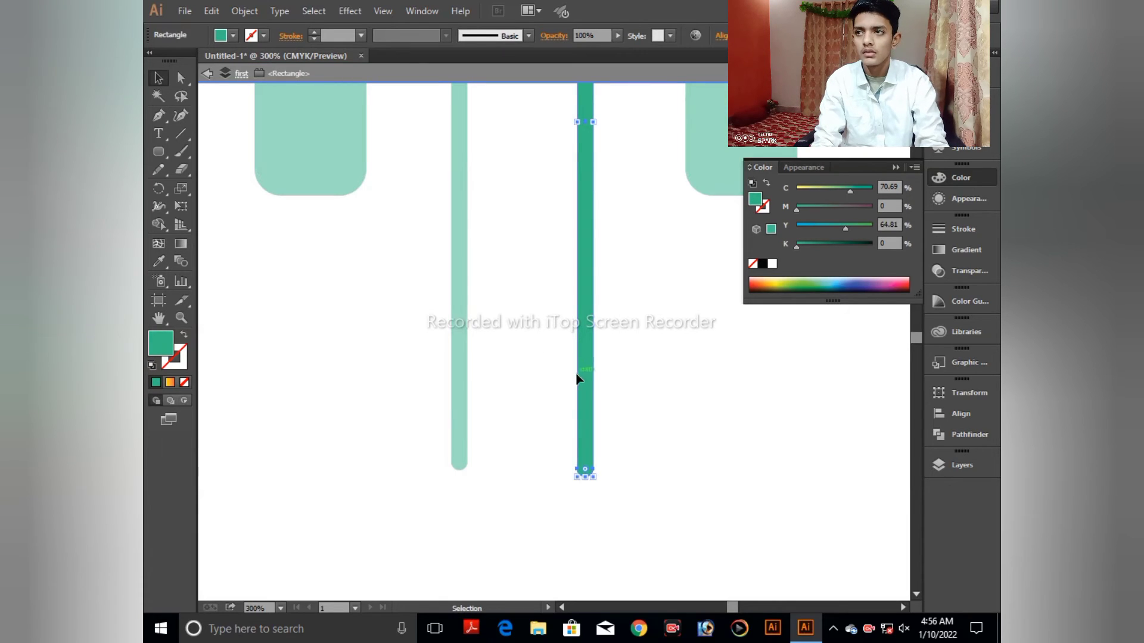
{"action": "left_click", "coordinate": [207, 73]}
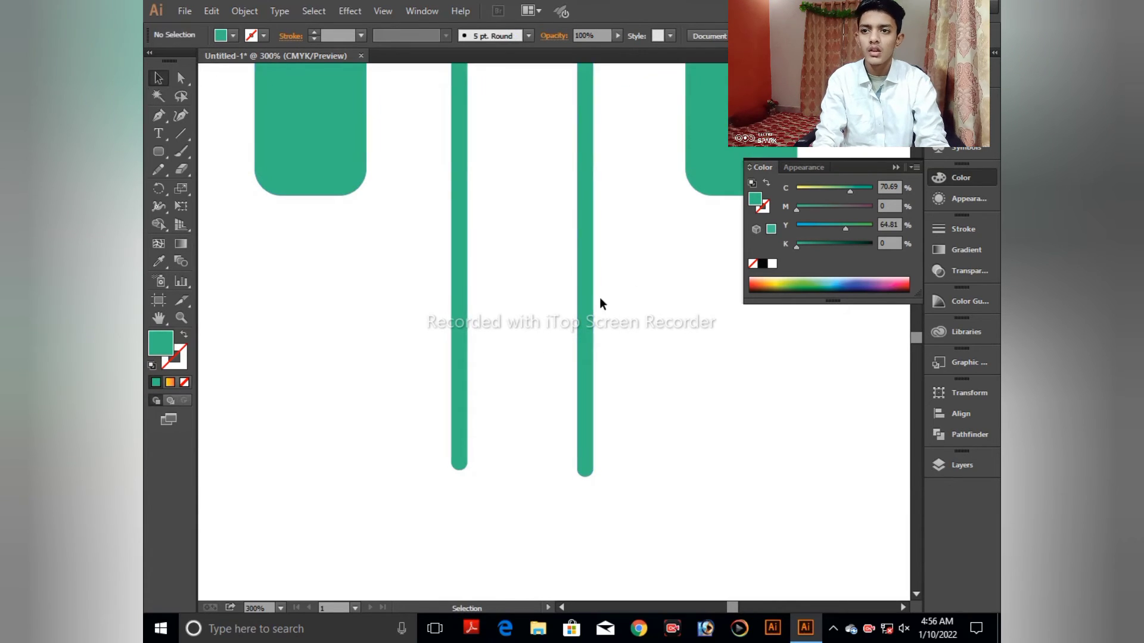
{"action": "left_click_drag", "start_coordinate": [584, 288], "coordinate": [572, 286]}
{"action": "left_click", "coordinate": [660, 345]}
- Select the two thin rectangles and expand the layer "first" to list its objects
{"action": "key", "text": "ctrl+minus"}
{"action": "key", "text": "ctrl+minus"}
{"action": "key", "text": "ctrl+minus"}
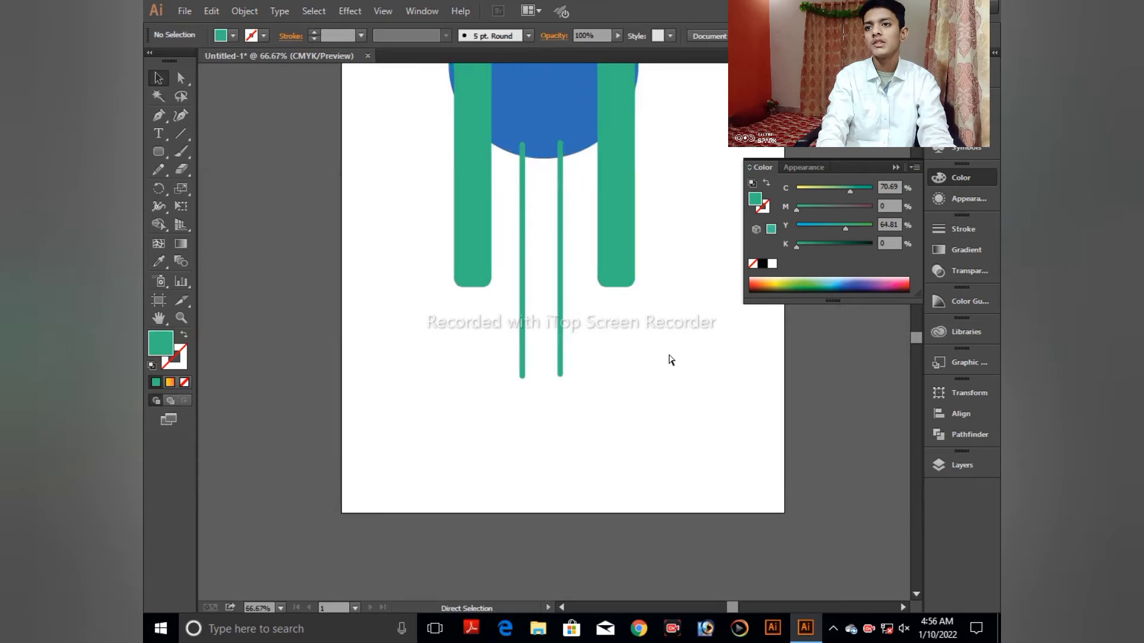
{"action": "key", "text": "ctrl+minus"}
{"action": "left_click_drag", "start_coordinate": [474, 346], "coordinate": [592, 370]}
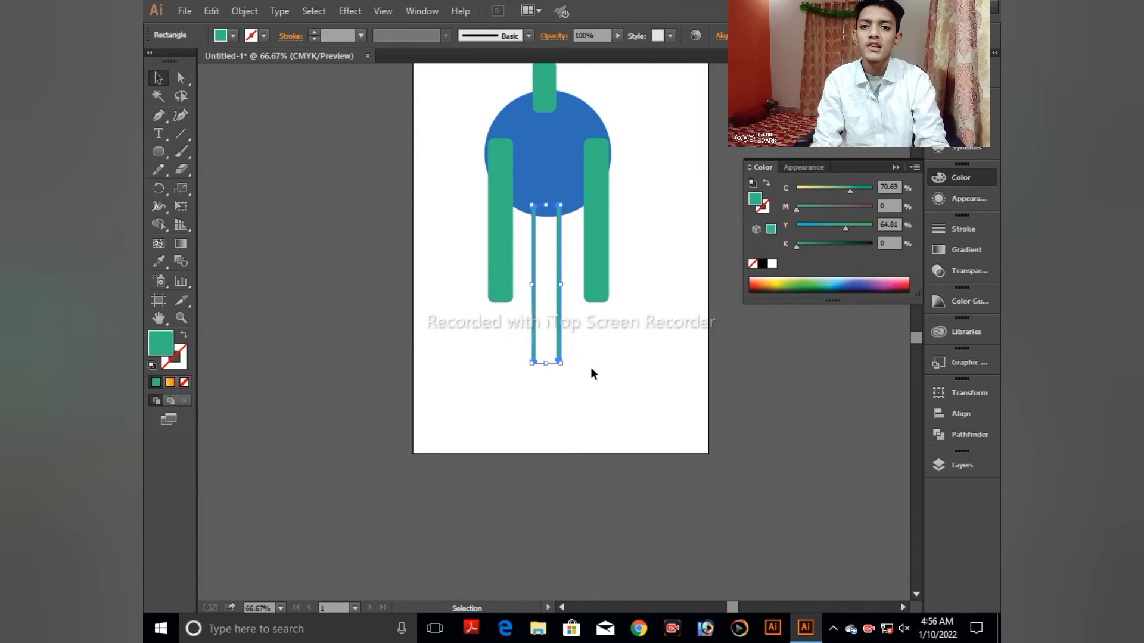
{"action": "left_click", "coordinate": [956, 466]}
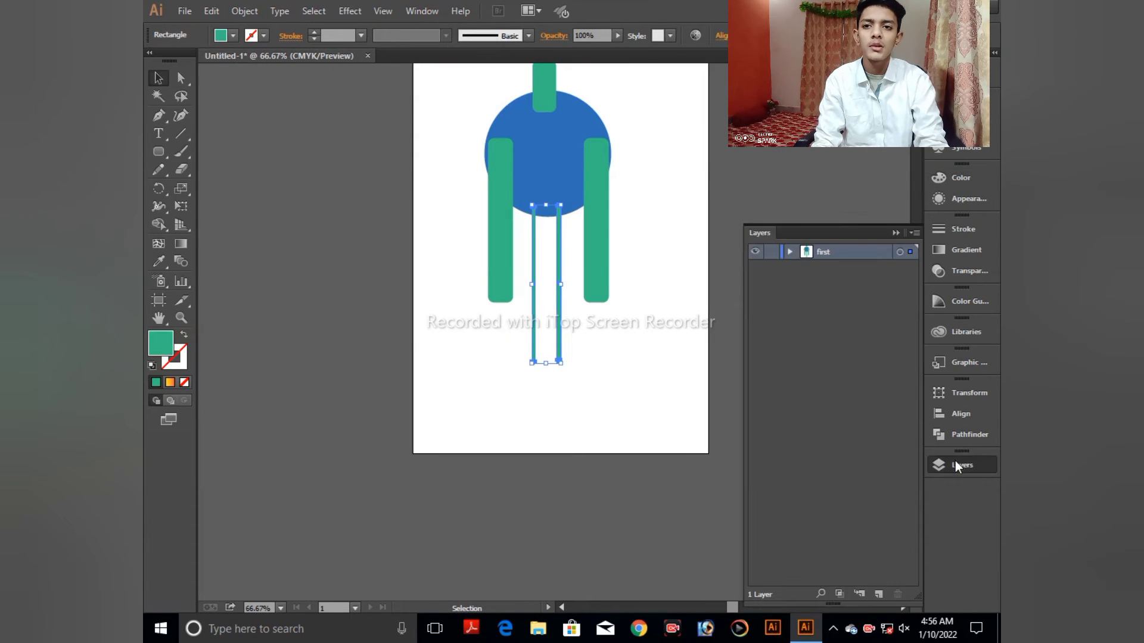
{"action": "left_click", "coordinate": [787, 252]}
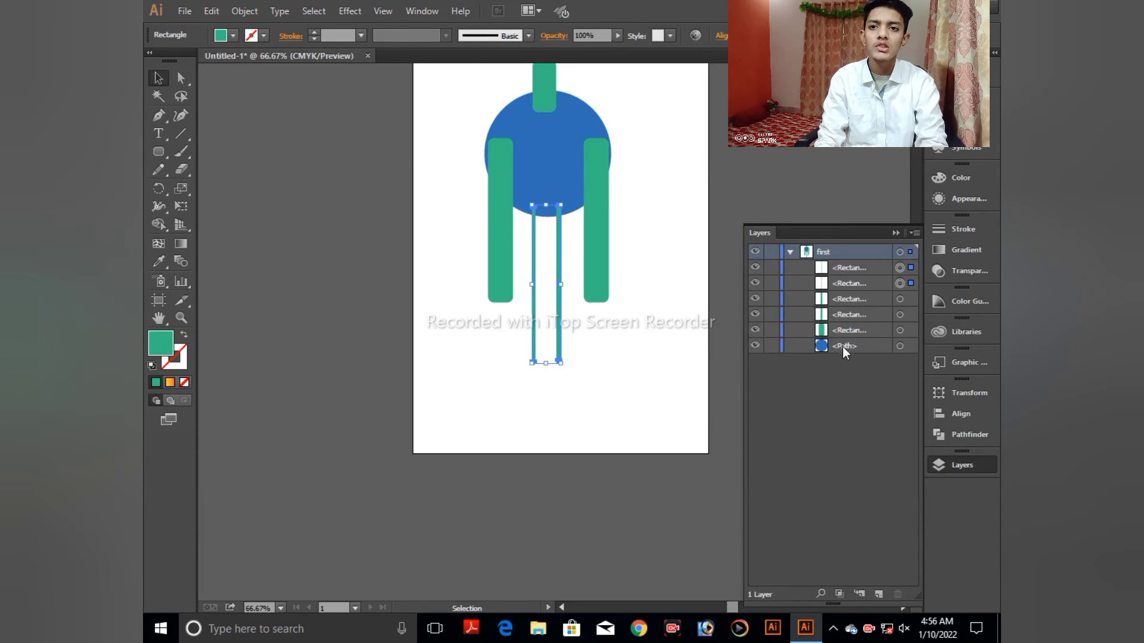
- Move the two thin rectangles below the circle's path in the layer's stacking order, then deselect them
{"action": "left_click", "coordinate": [835, 271]}
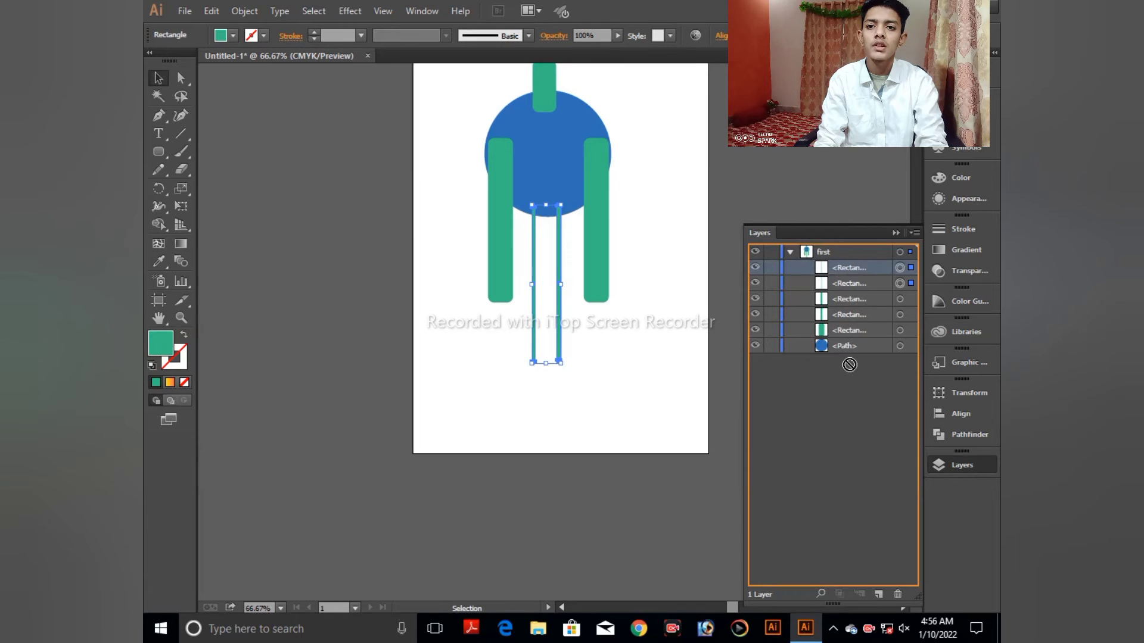
{"action": "left_click", "coordinate": [849, 356]}
{"action": "left_click", "coordinate": [848, 270]}
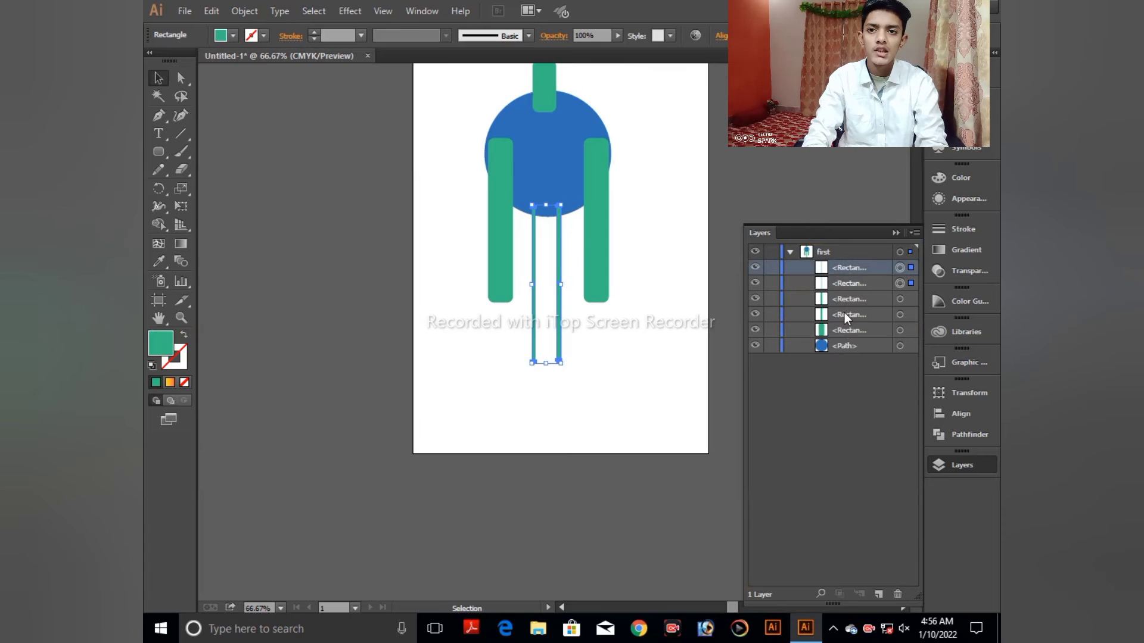
{"action": "left_click", "coordinate": [842, 287], "text": "shift"}
{"action": "left_click_drag", "start_coordinate": [843, 273], "coordinate": [849, 356]}
{"action": "left_click", "coordinate": [655, 316]}
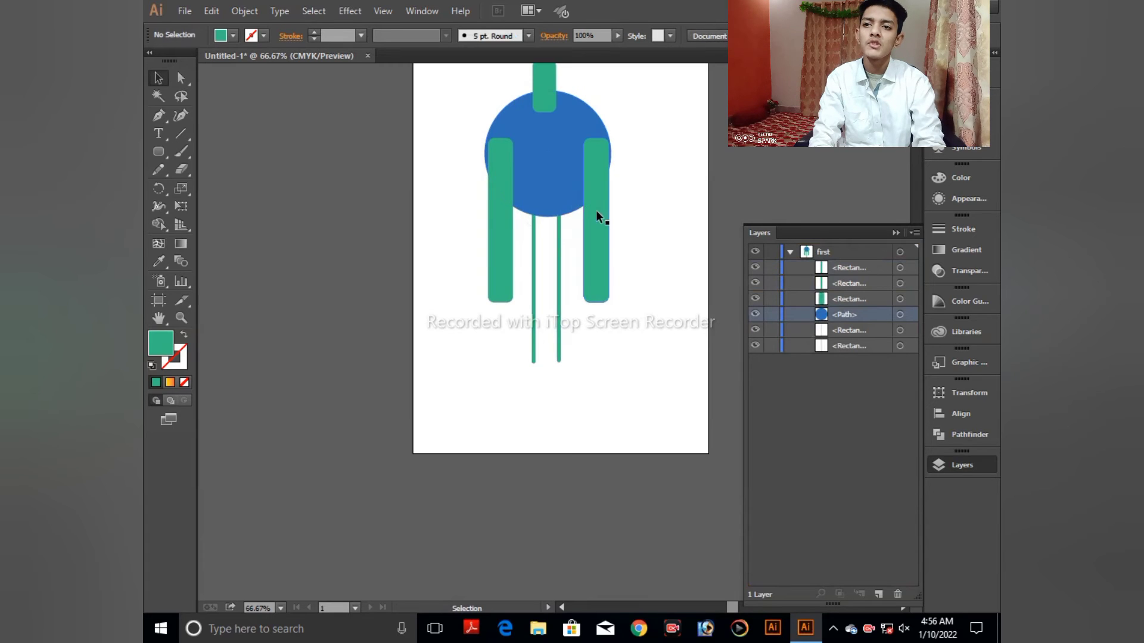
{"action": "left_click", "coordinate": [840, 299]}
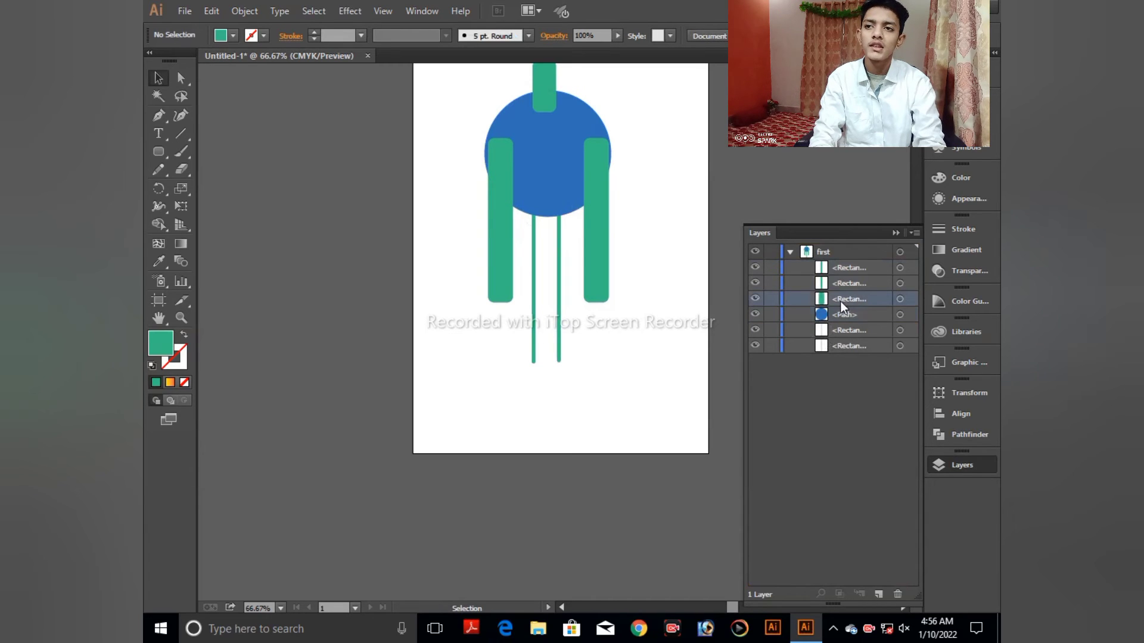
{"action": "left_click", "coordinate": [600, 244]}
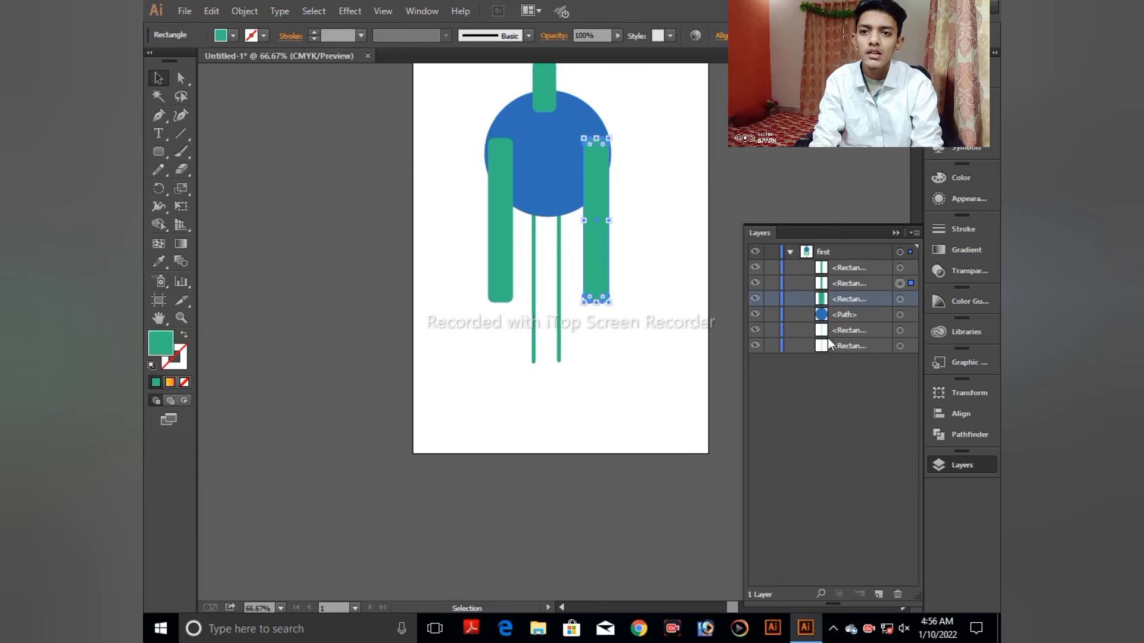
{"action": "left_click", "coordinate": [670, 305]}
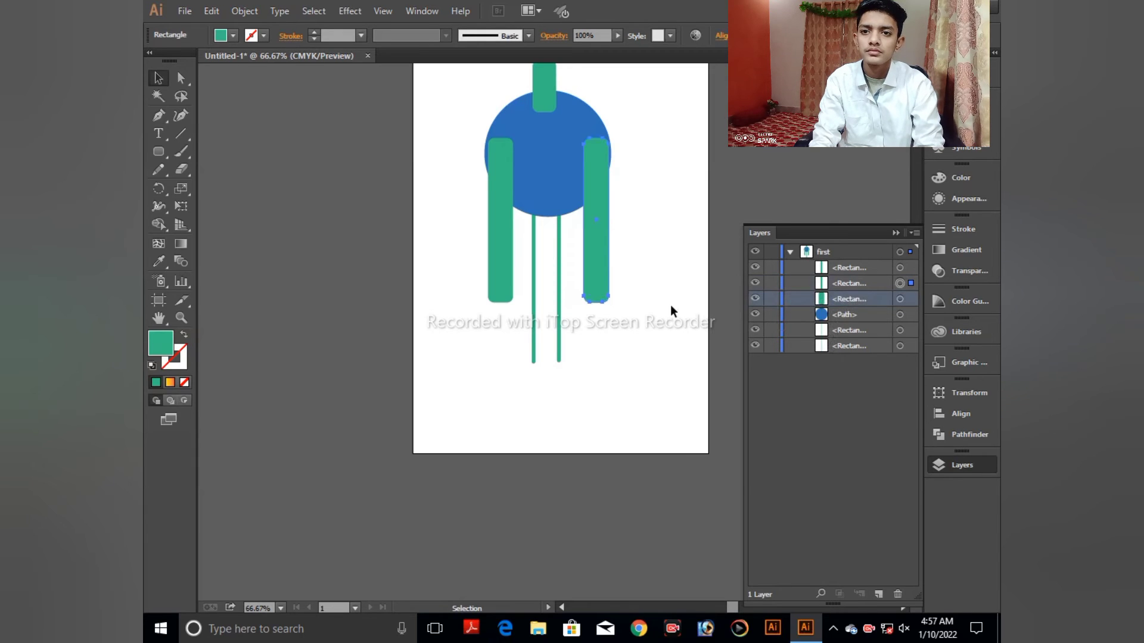
{"action": "left_click", "coordinate": [848, 470]}
{"action": "double_click", "coordinate": [592, 237]}
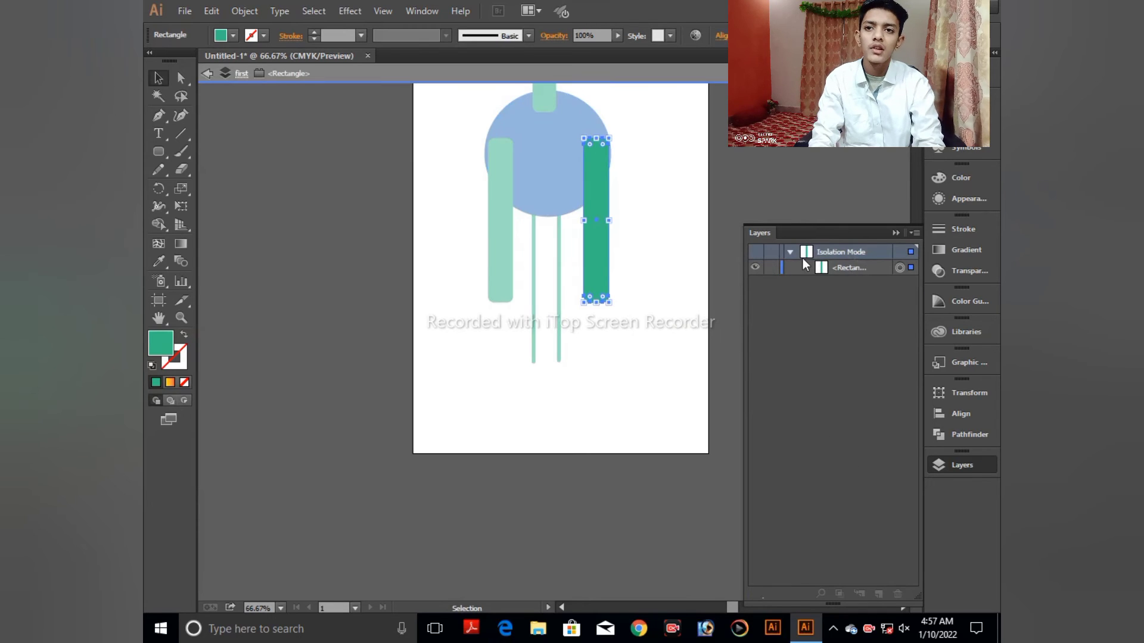
{"action": "left_click", "coordinate": [860, 269]}
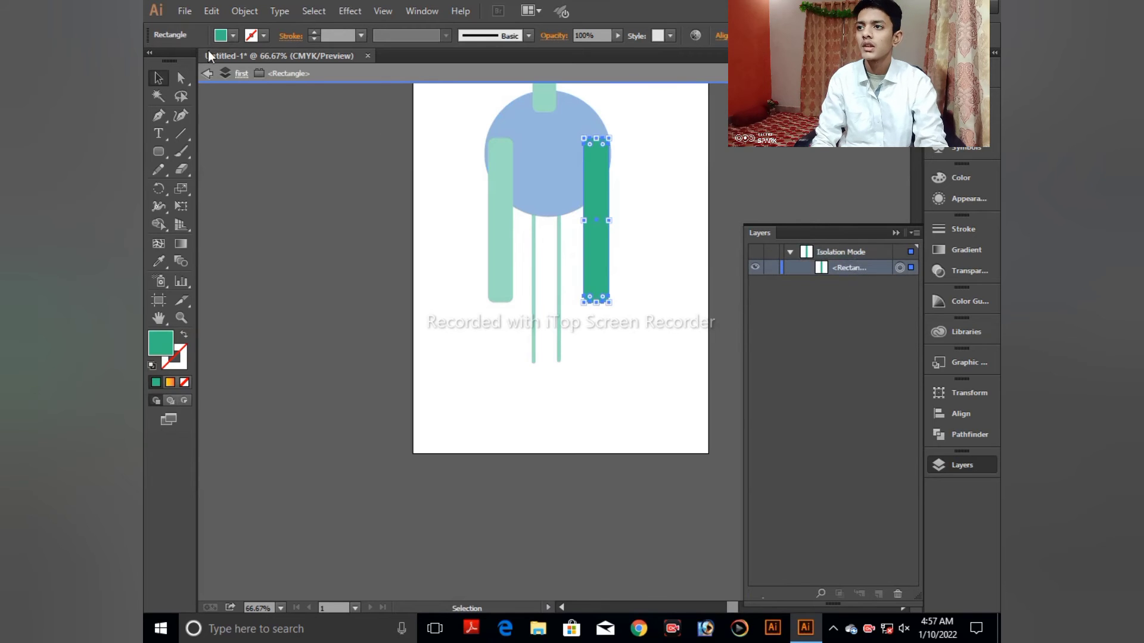
{"action": "left_click", "coordinate": [207, 73]}
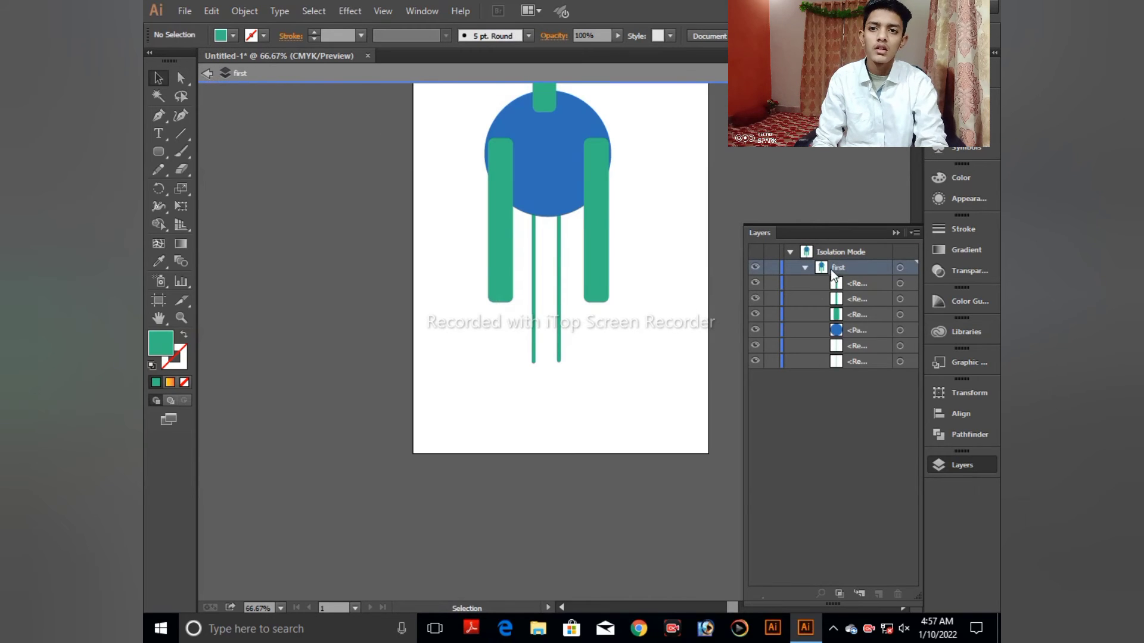
- Move the right side bar to the bottom of layer "first"'s stacking order, then deselect it and exit isolation mode
{"action": "left_click", "coordinate": [590, 227]}
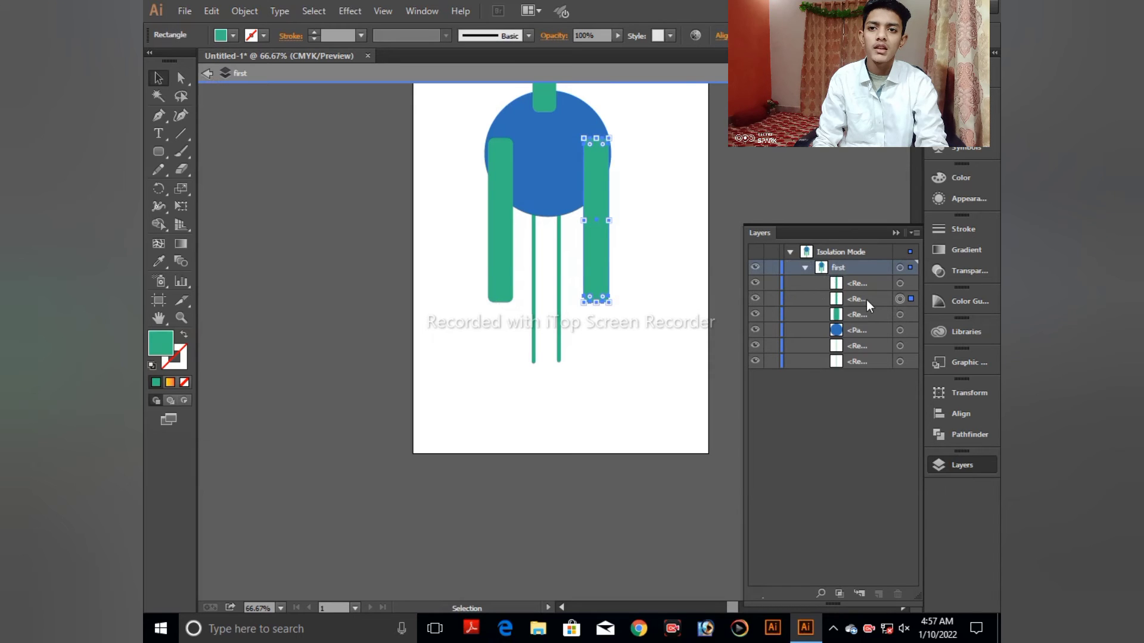
{"action": "left_click_drag", "start_coordinate": [866, 299], "coordinate": [878, 366]}
{"action": "left_click", "coordinate": [685, 356]}
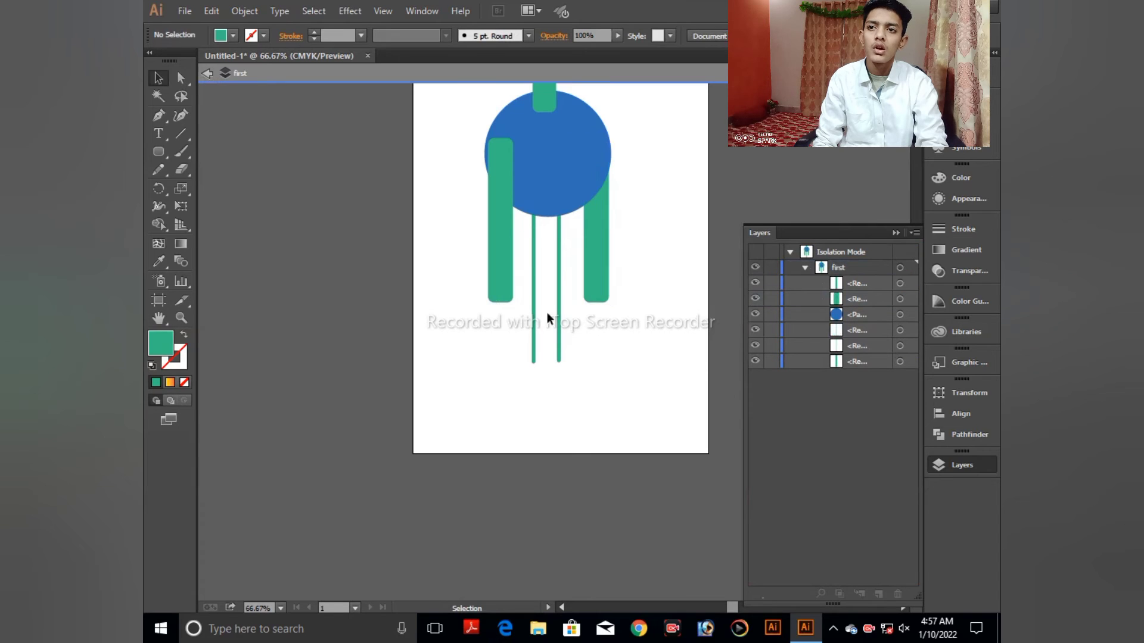
{"action": "left_click", "coordinate": [204, 74]}
- Reposition the left side bar slightly upward and inward over the circle, and collapse the layer "first"
{"action": "scroll", "coordinate": [635, 227], "scroll_direction": "up", "scroll_amount": 4}
{"action": "left_click_drag", "start_coordinate": [495, 301], "coordinate": [501, 280]}
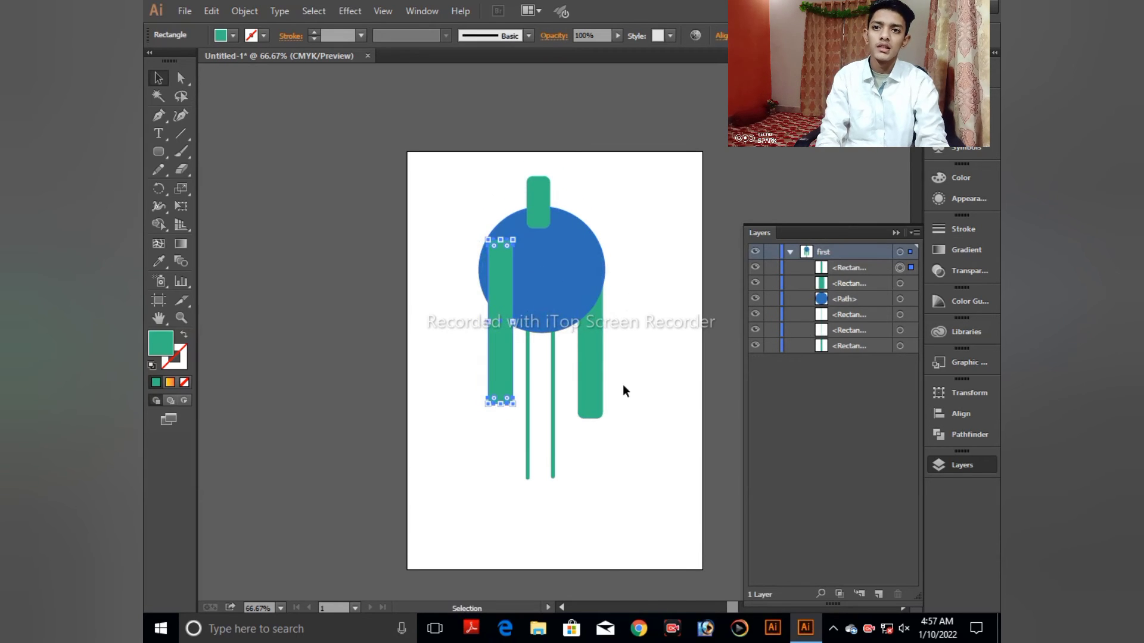
{"action": "left_click", "coordinate": [789, 252]}
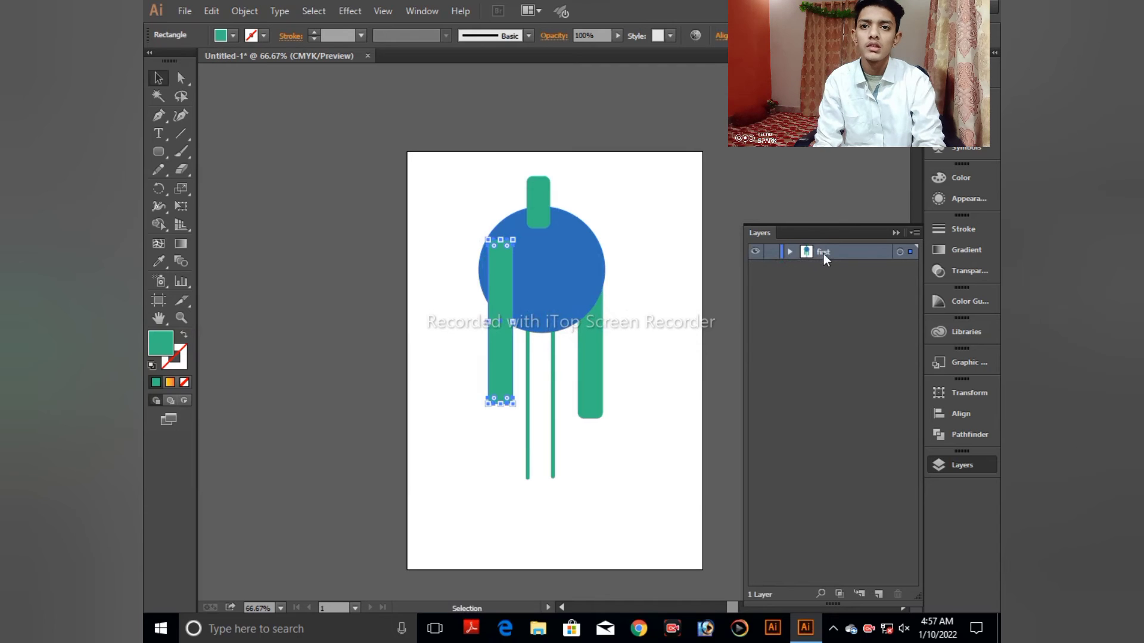
- Deselect the artwork and release the objects of layer "first" to separate sublayers with Release to Layers (Sequence)
{"action": "left_click", "coordinate": [912, 236]}
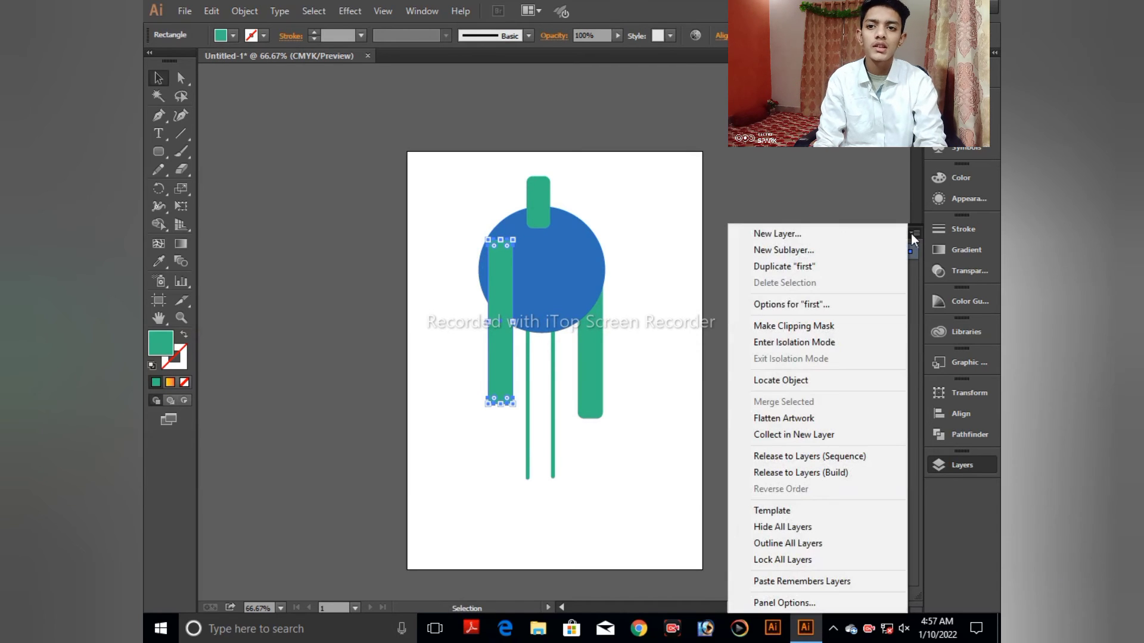
{"action": "left_click", "coordinate": [792, 325]}
{"action": "left_click", "coordinate": [678, 246]}
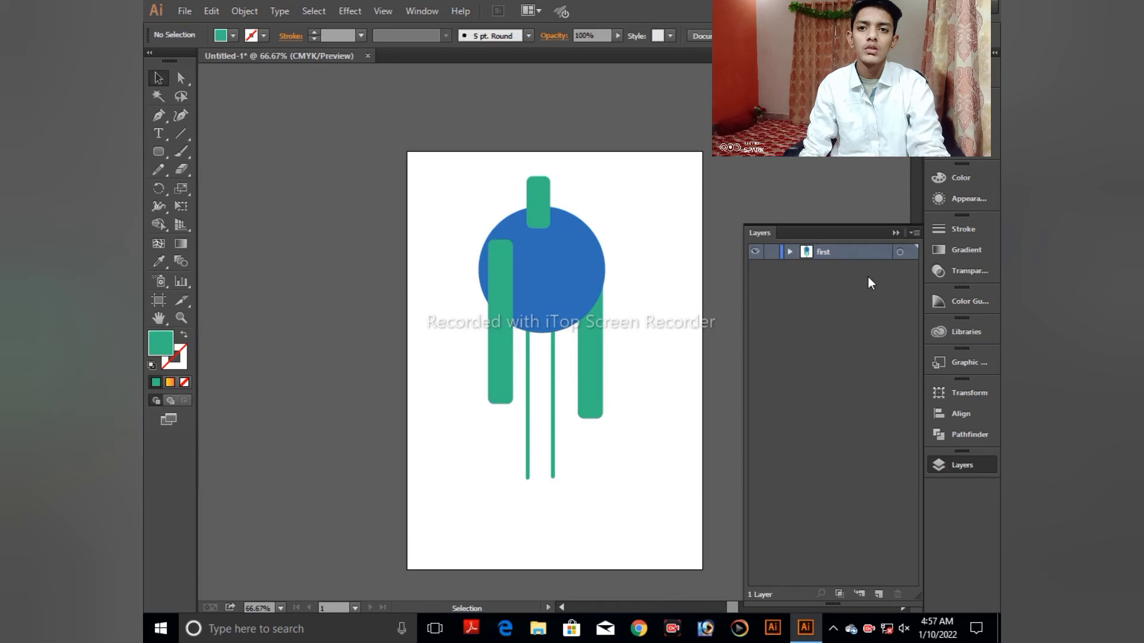
{"action": "left_click", "coordinate": [913, 236]}
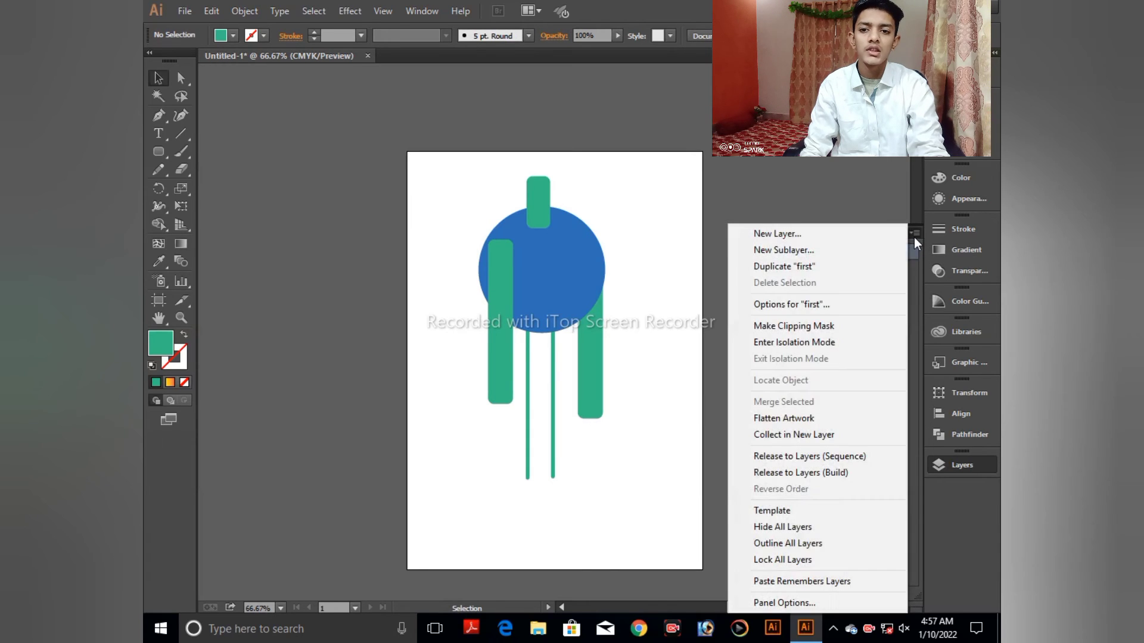
{"action": "left_click", "coordinate": [806, 457]}
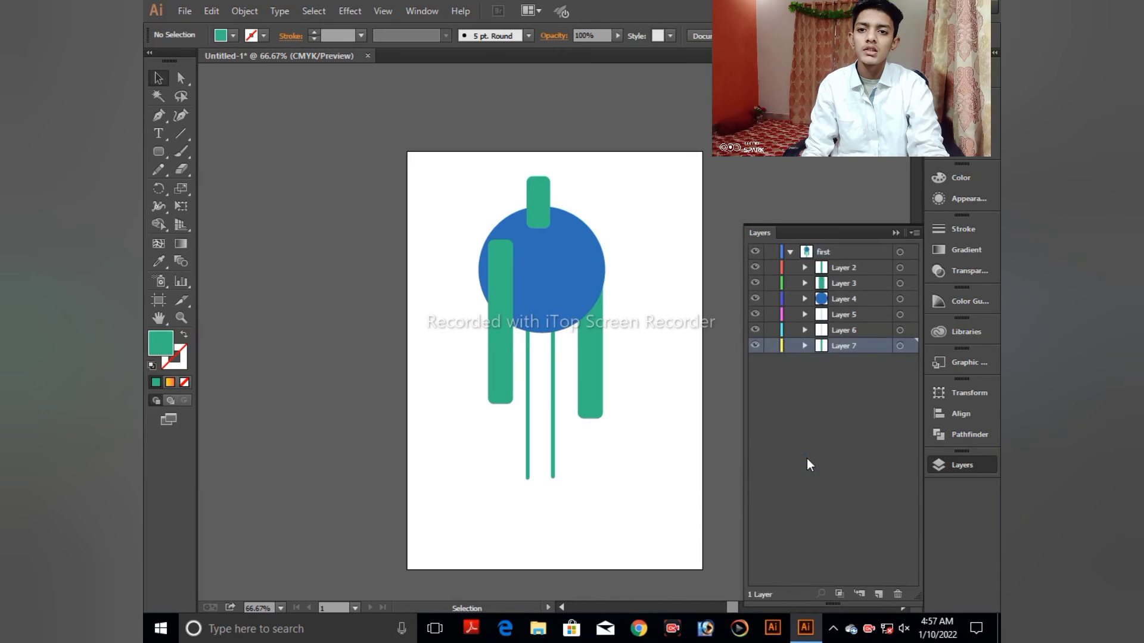
- Hide the sequence sublayers one at a time, from Layer 7 up to Layer 2
{"action": "left_click", "coordinate": [845, 269]}
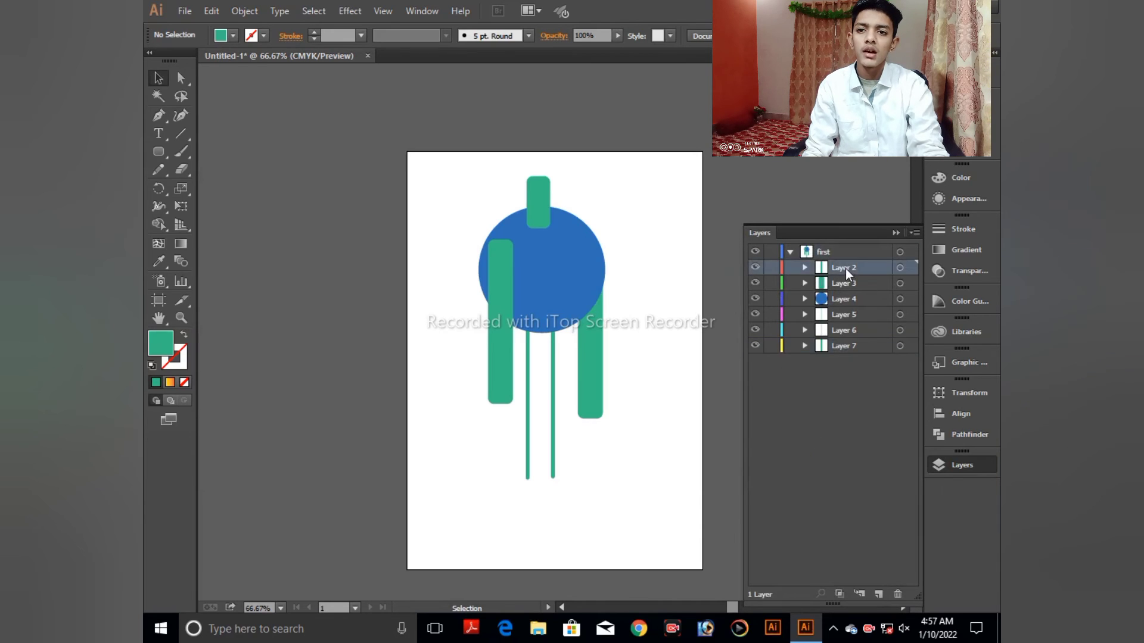
{"action": "left_click", "coordinate": [827, 345]}
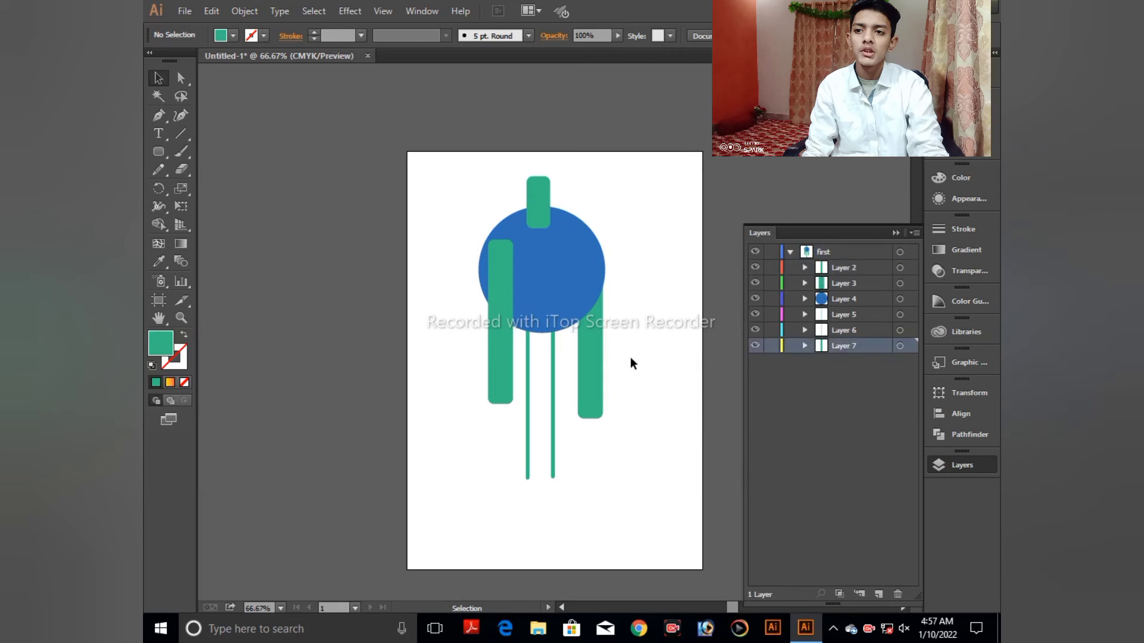
{"action": "left_click", "coordinate": [755, 345]}
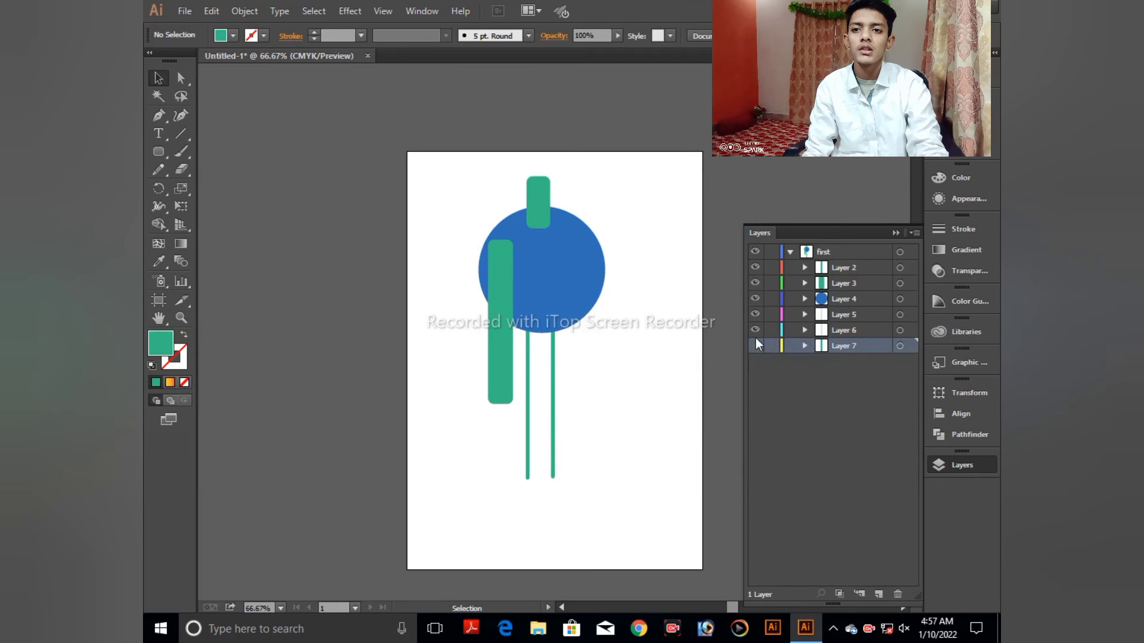
{"action": "left_click", "coordinate": [755, 330]}
{"action": "left_click", "coordinate": [755, 316]}
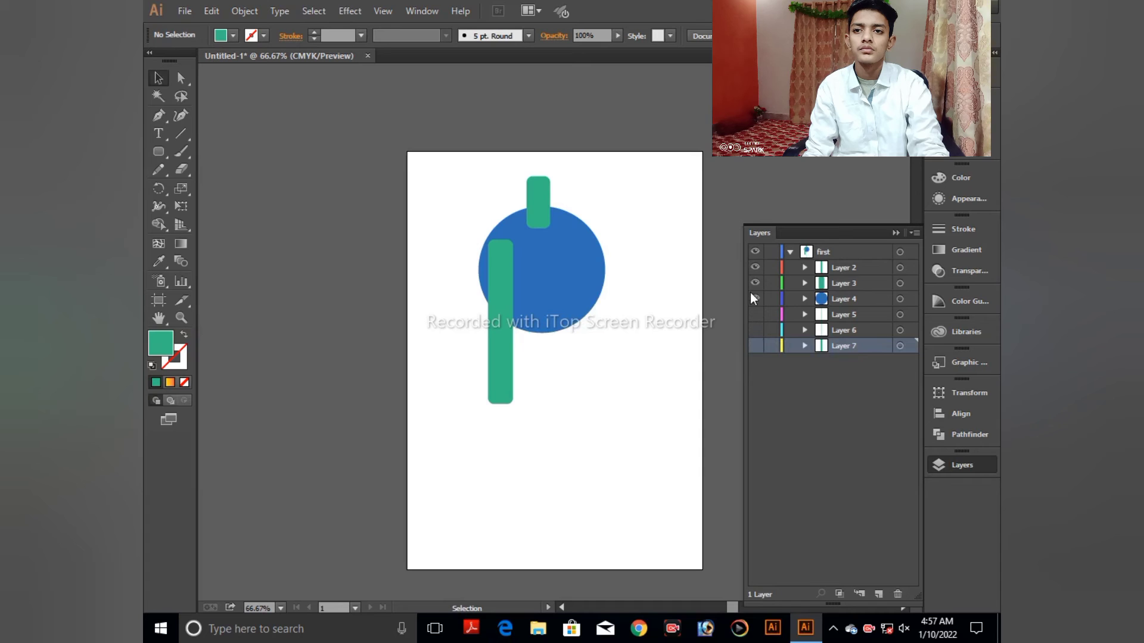
{"action": "left_click", "coordinate": [755, 299]}
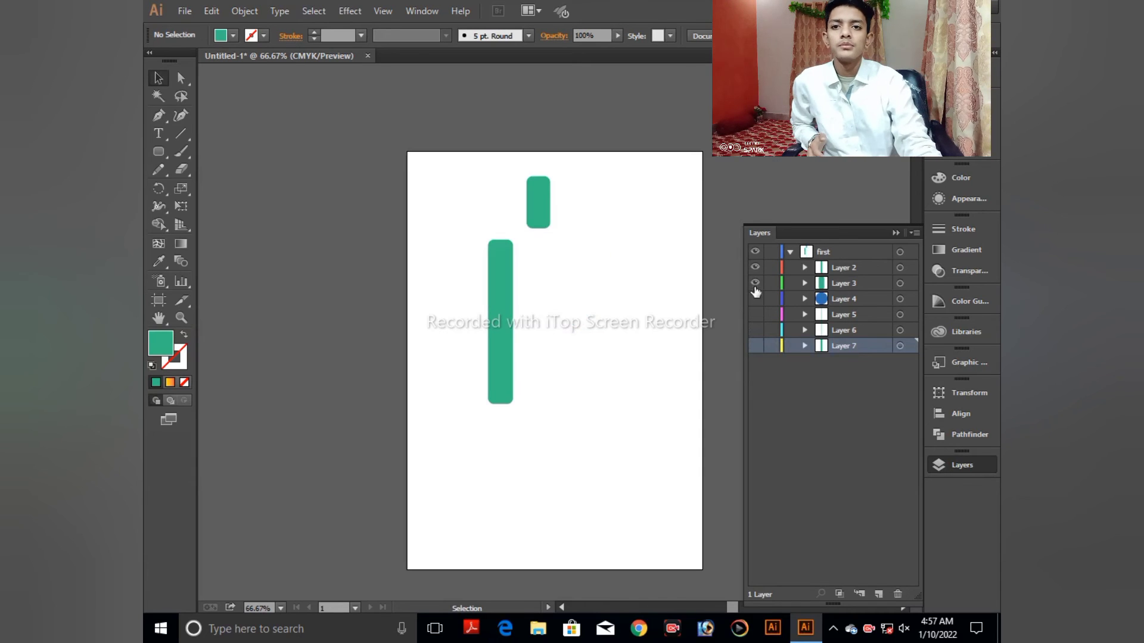
{"action": "left_click", "coordinate": [755, 283]}
{"action": "left_click", "coordinate": [754, 268]}
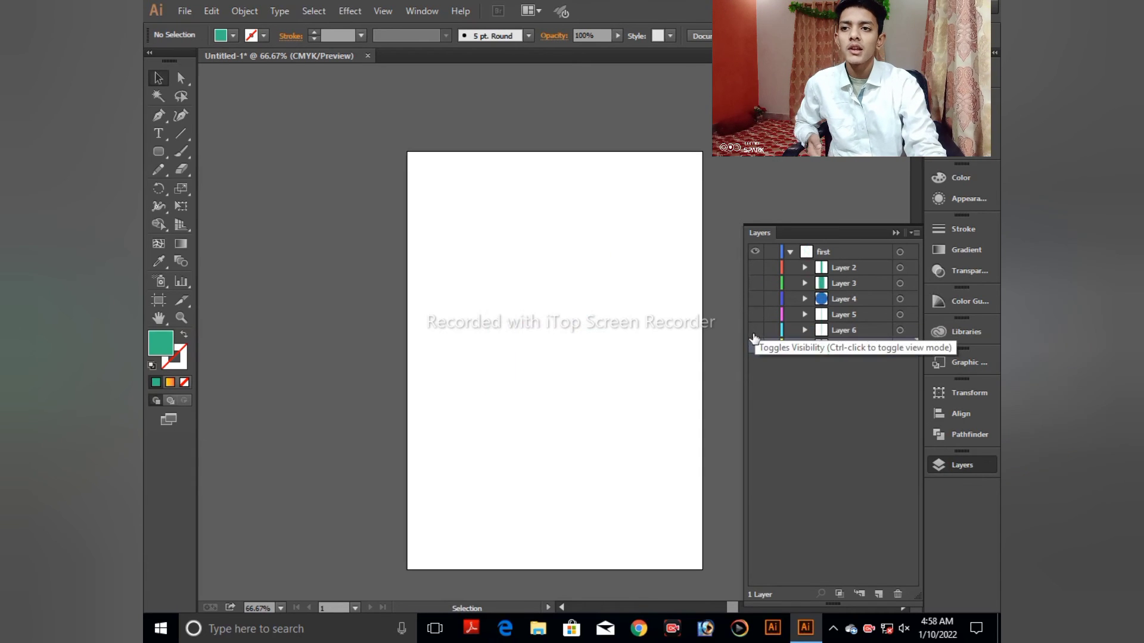
- Show the sequence sublayers again one at a time, from Layer 2 down to Layer 7
{"action": "left_click", "coordinate": [754, 267]}
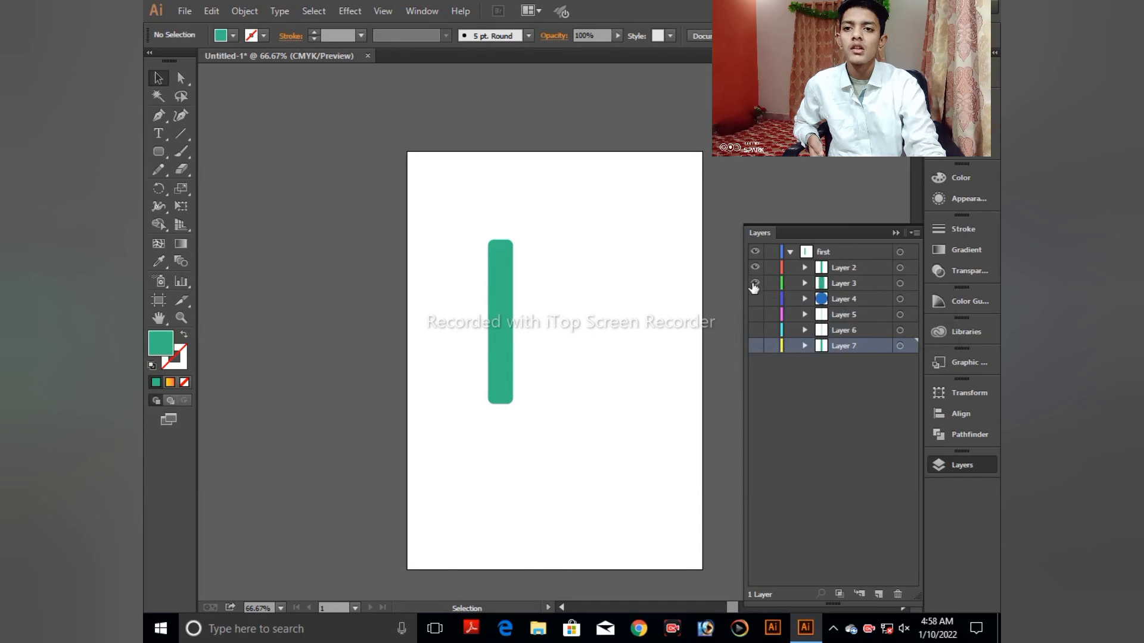
{"action": "left_click", "coordinate": [754, 283]}
{"action": "left_click", "coordinate": [754, 299]}
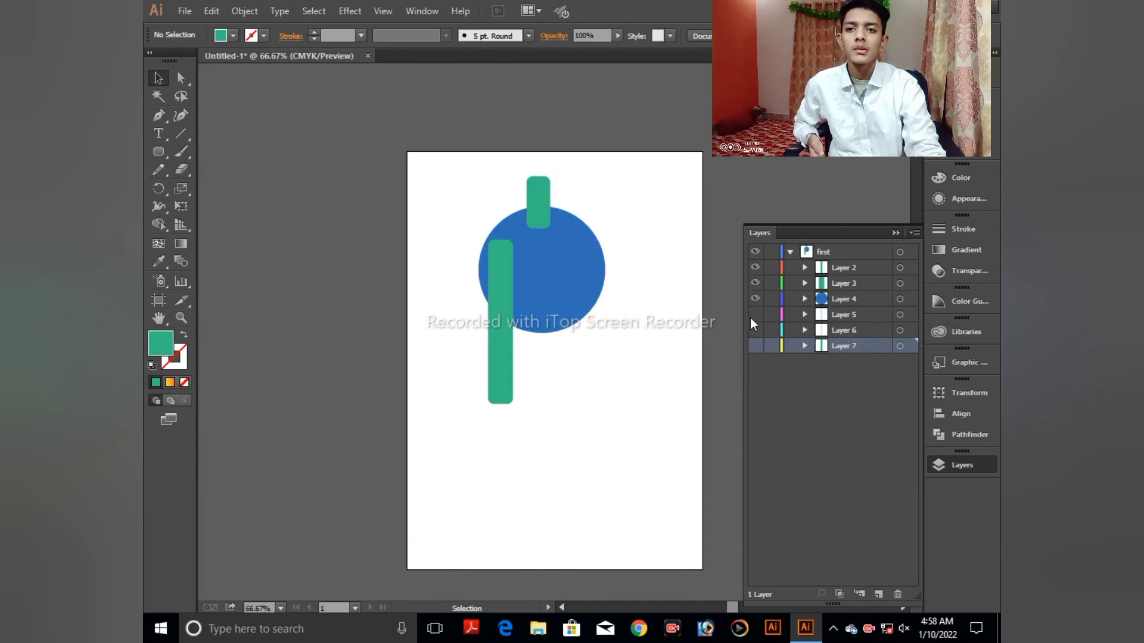
{"action": "left_click", "coordinate": [755, 314]}
{"action": "left_click", "coordinate": [754, 331]}
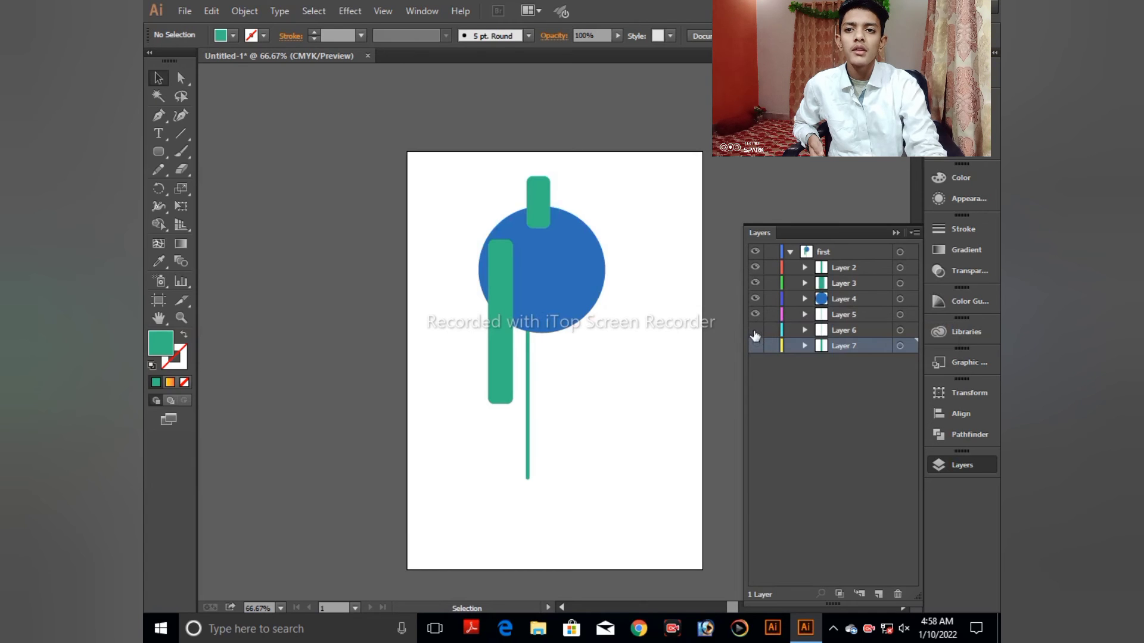
{"action": "left_click", "coordinate": [755, 345]}
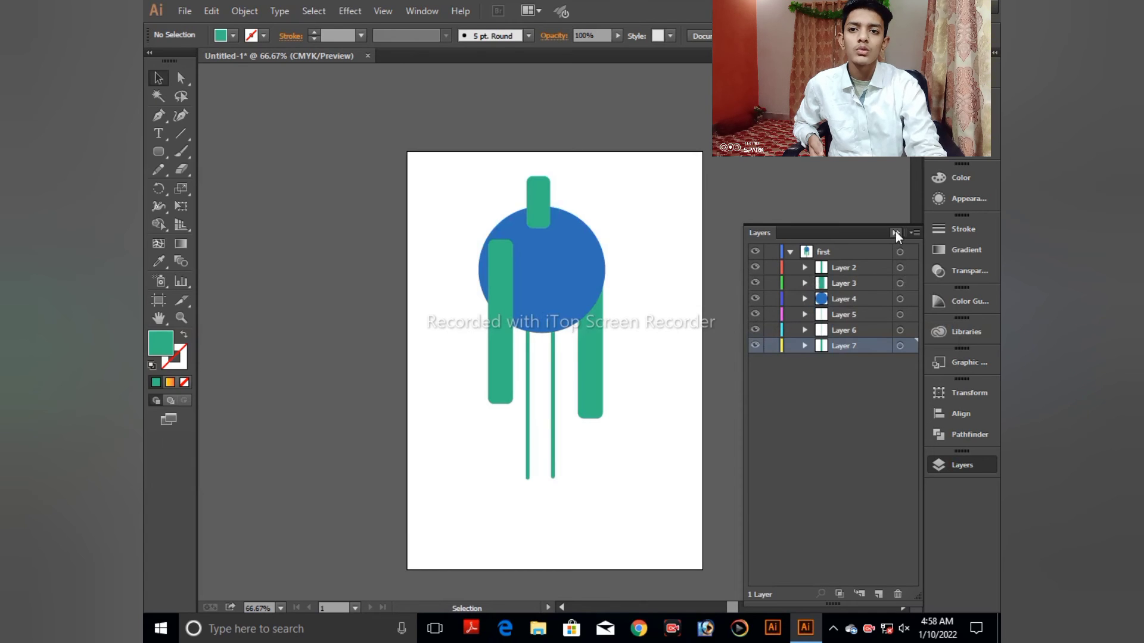
- Collapse and select the layer "first", then apply Release to Layers (Build) to it
{"action": "left_click", "coordinate": [789, 252]}
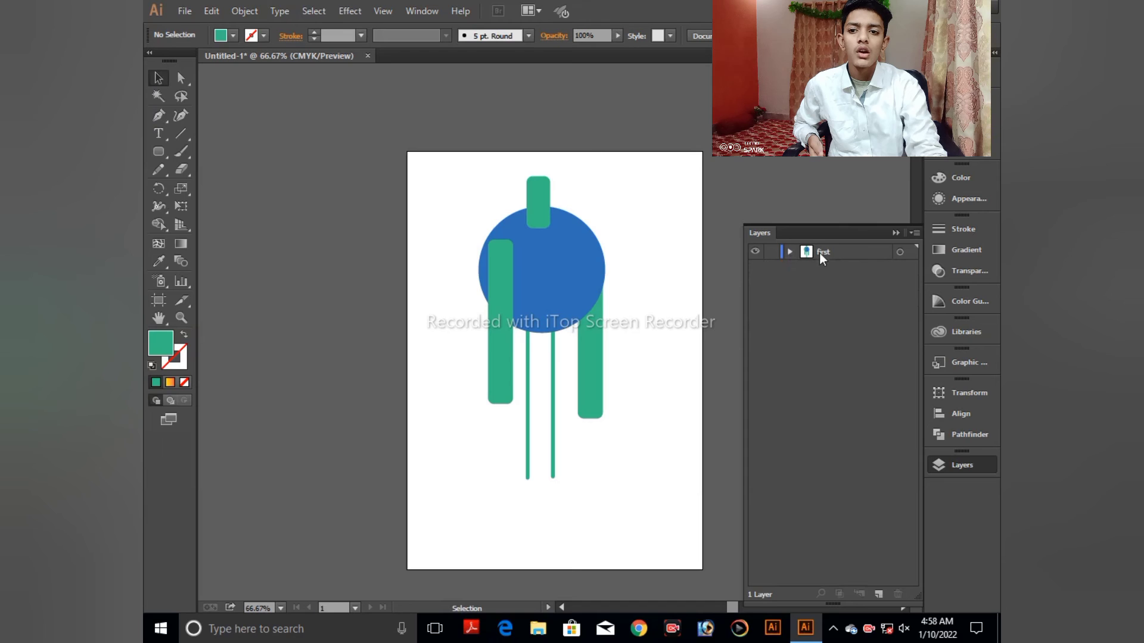
{"action": "left_click", "coordinate": [830, 251]}
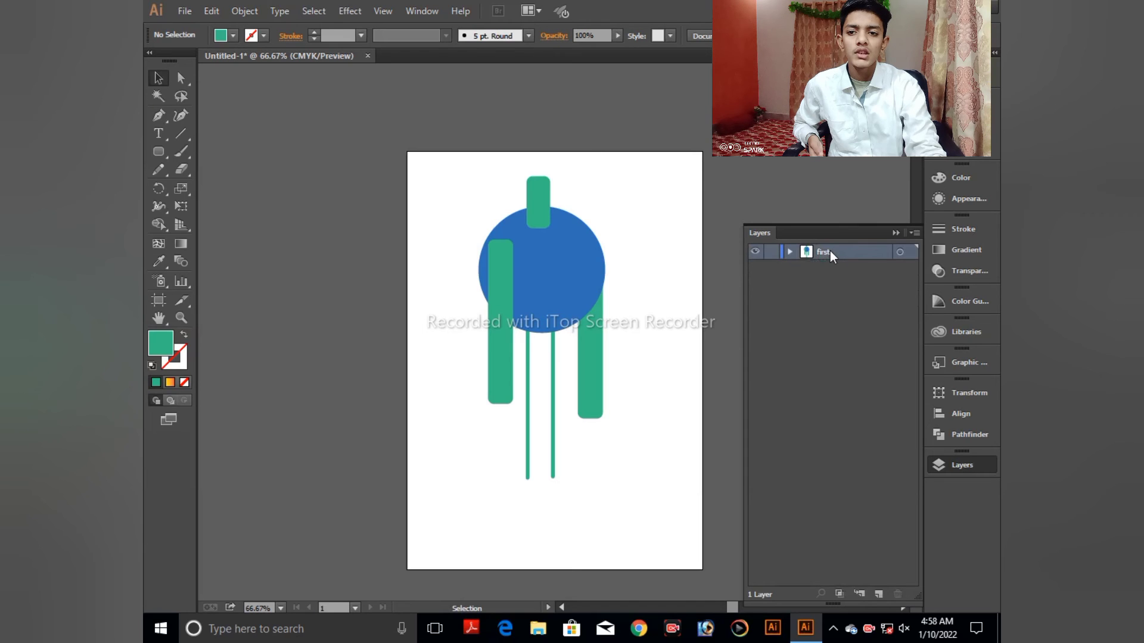
{"action": "left_click", "coordinate": [911, 233]}
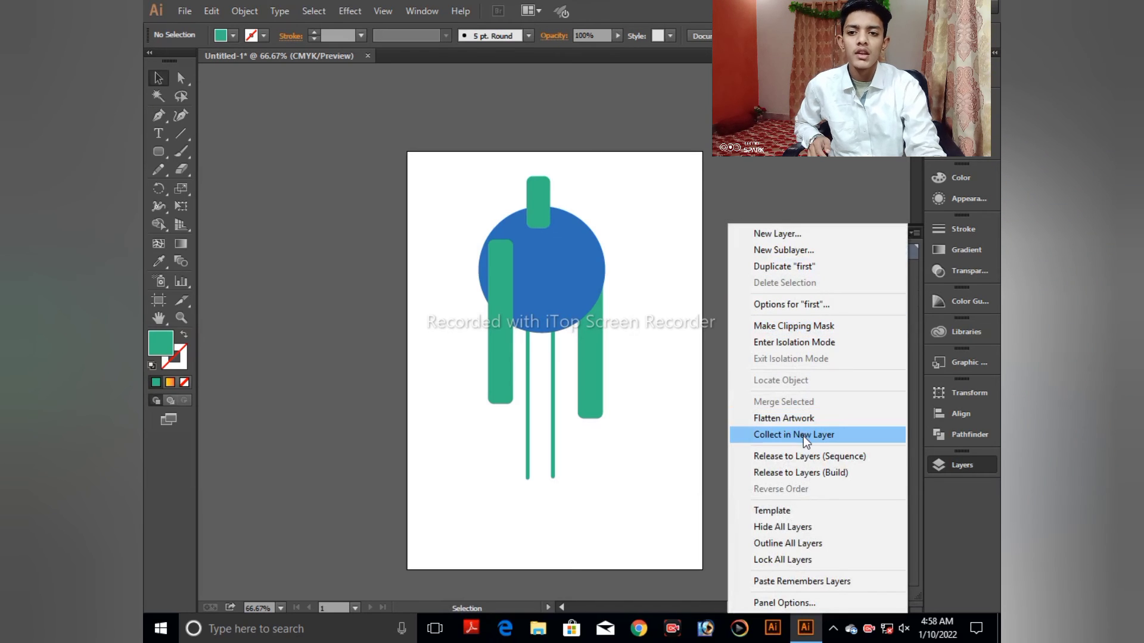
{"action": "left_click", "coordinate": [795, 479]}
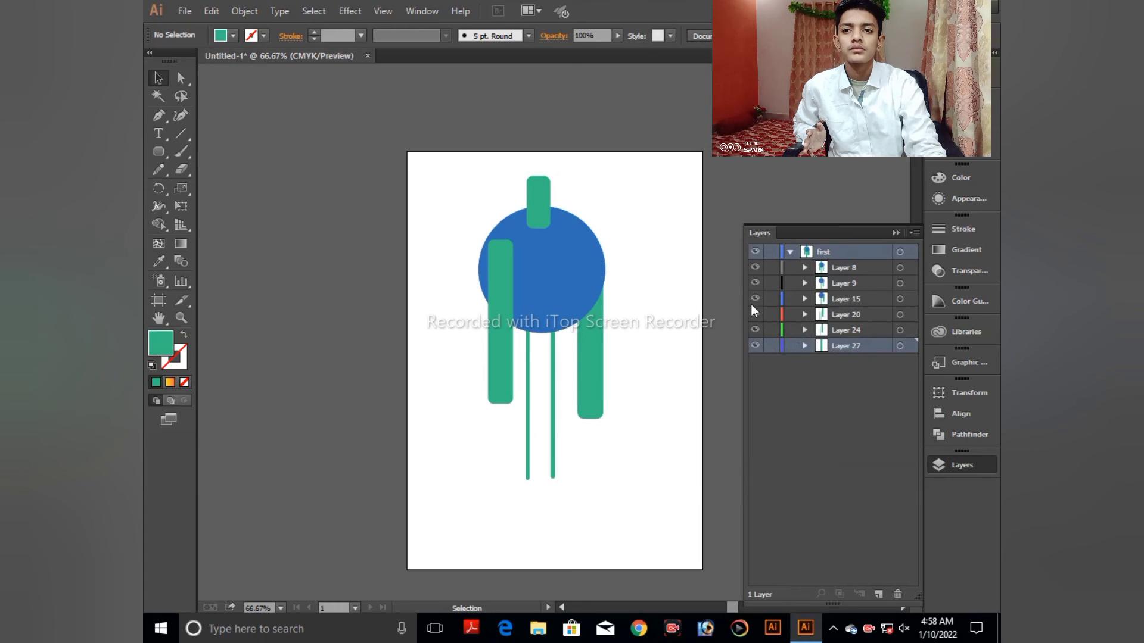
- Hide all the build sublayers from Layer 8 to Layer 27, and toggle Layer 8 on and off to check its artwork
{"action": "left_click_drag", "start_coordinate": [755, 283], "coordinate": [754, 268]}
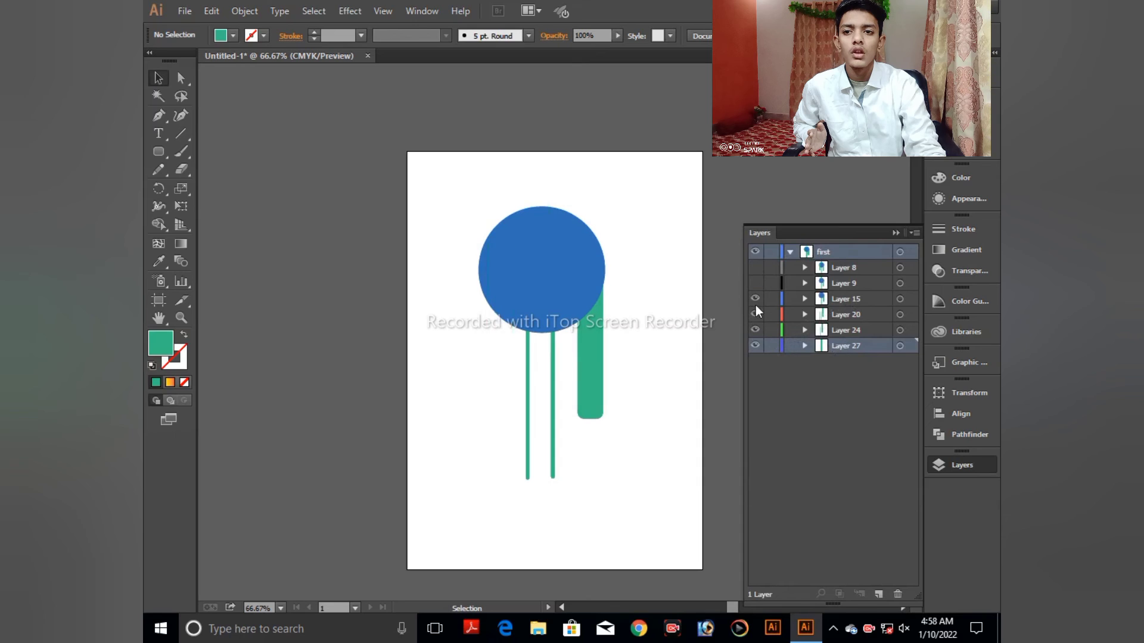
{"action": "left_click", "coordinate": [754, 298]}
{"action": "left_click", "coordinate": [754, 314]}
{"action": "left_click", "coordinate": [755, 330]}
{"action": "left_click", "coordinate": [754, 345]}
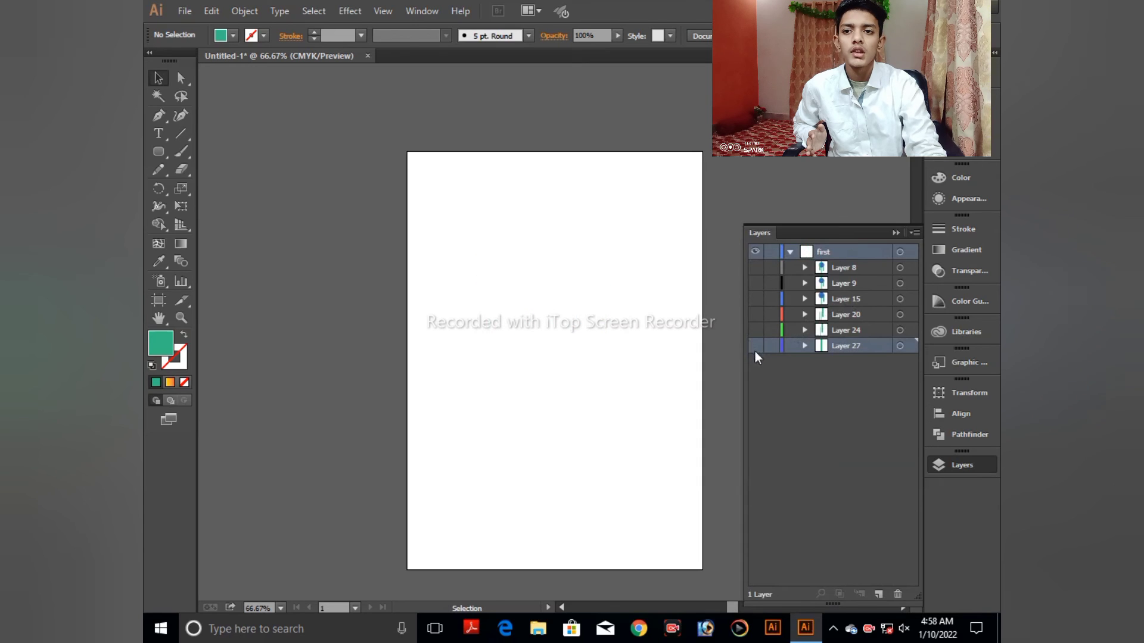
{"action": "left_click", "coordinate": [754, 268]}
{"action": "left_click", "coordinate": [754, 269]}
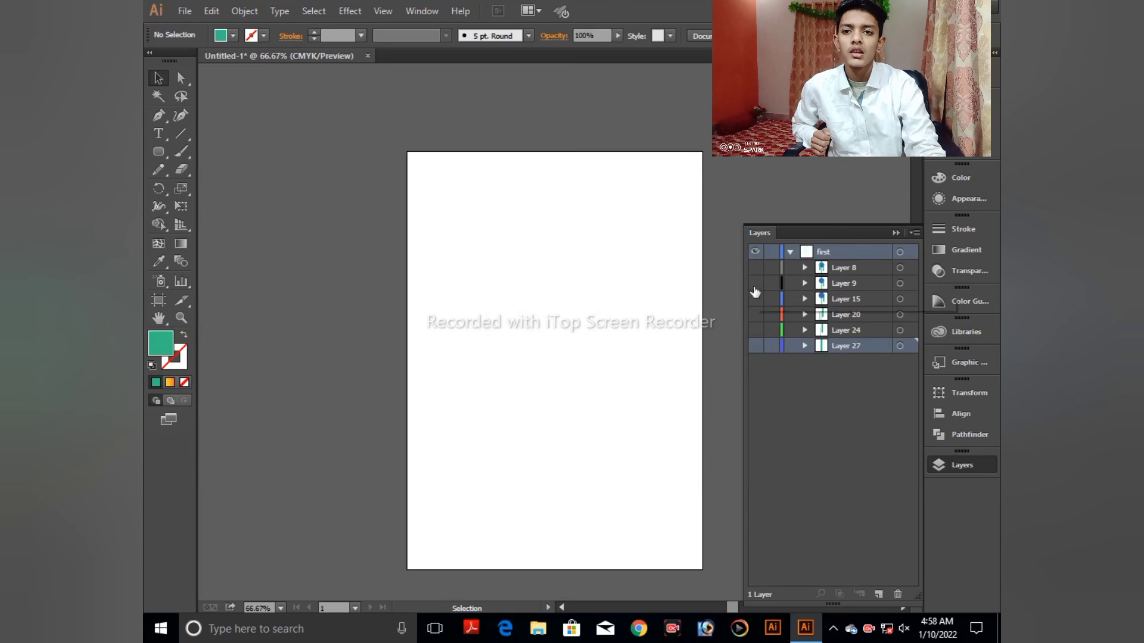
- Show the build sublayers one at a time from Layer 27 up to Layer 8, and collapse the layer "first"
{"action": "left_click", "coordinate": [755, 347]}
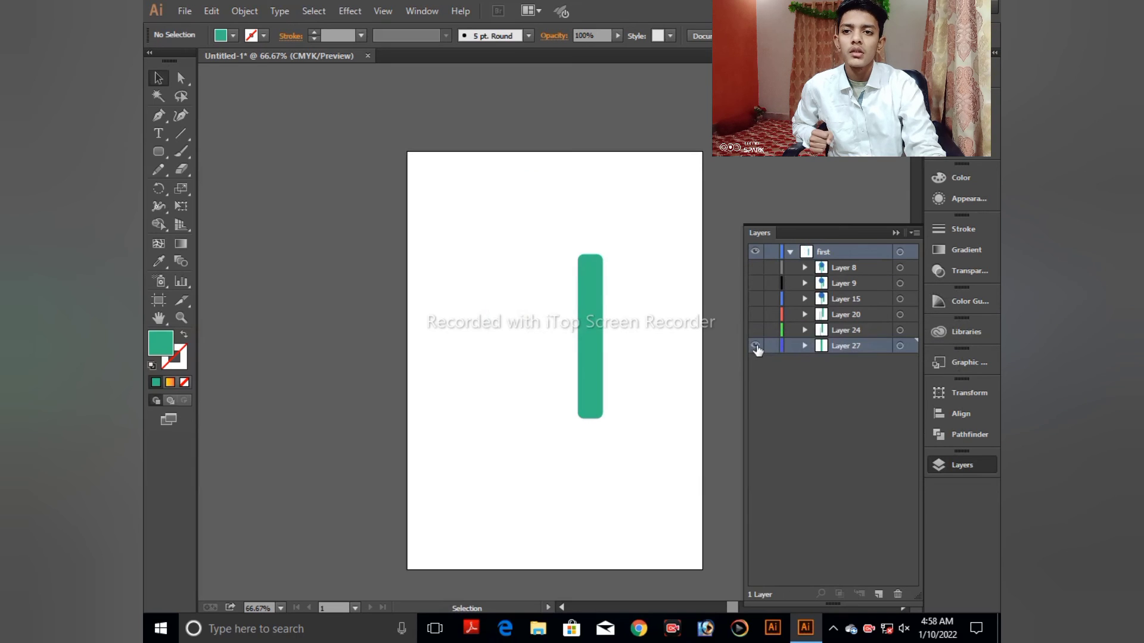
{"action": "left_click", "coordinate": [755, 330]}
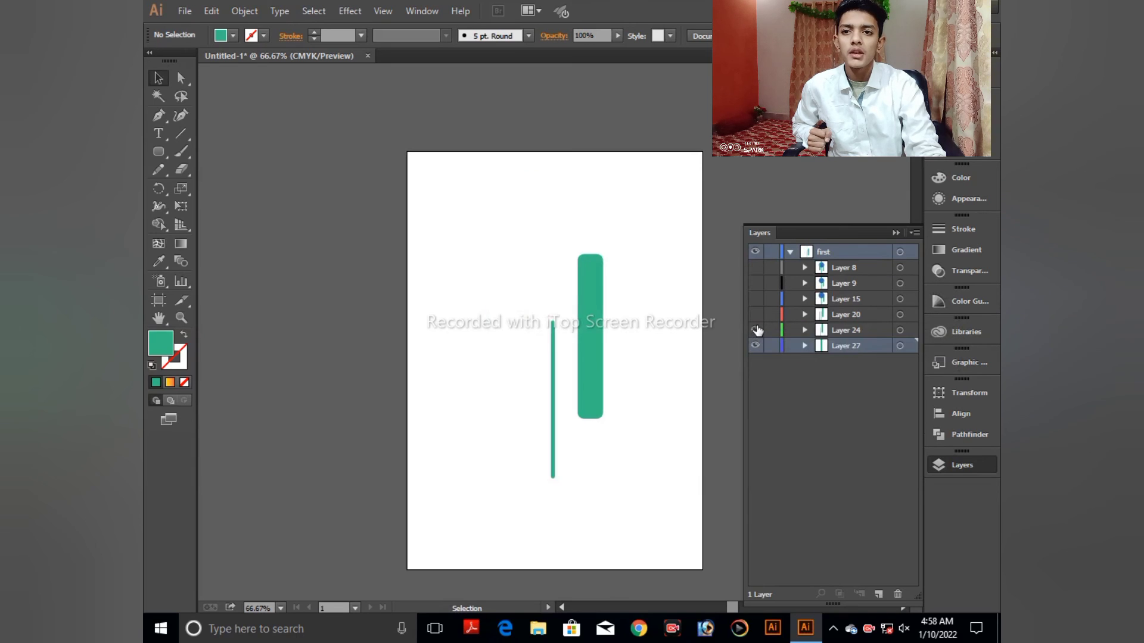
{"action": "left_click", "coordinate": [754, 313]}
{"action": "left_click", "coordinate": [754, 299]}
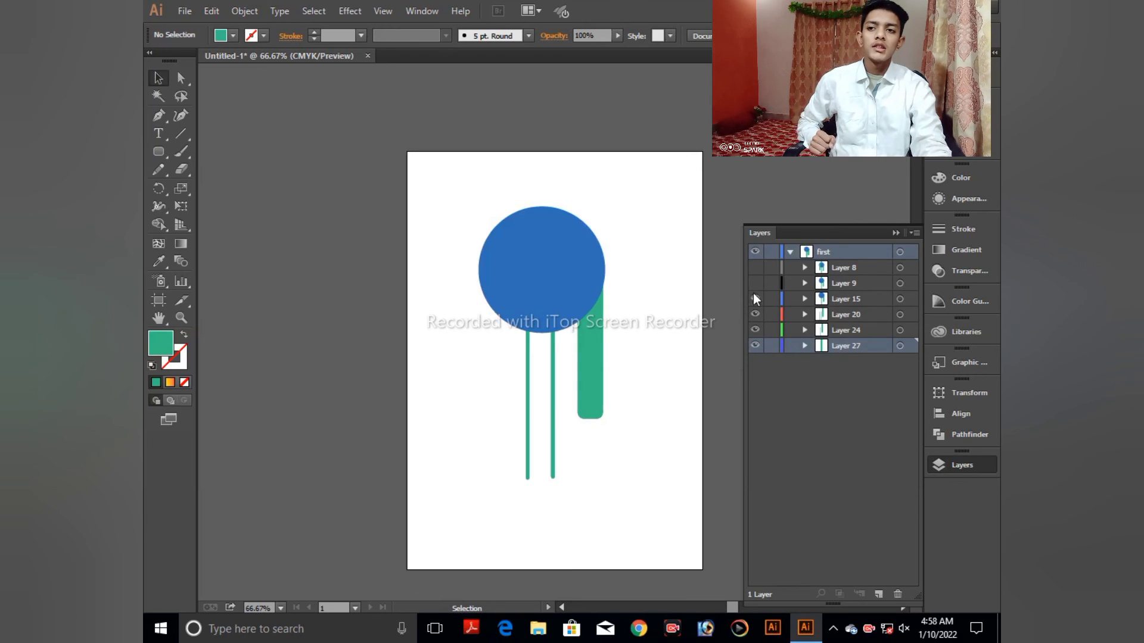
{"action": "left_click", "coordinate": [754, 283]}
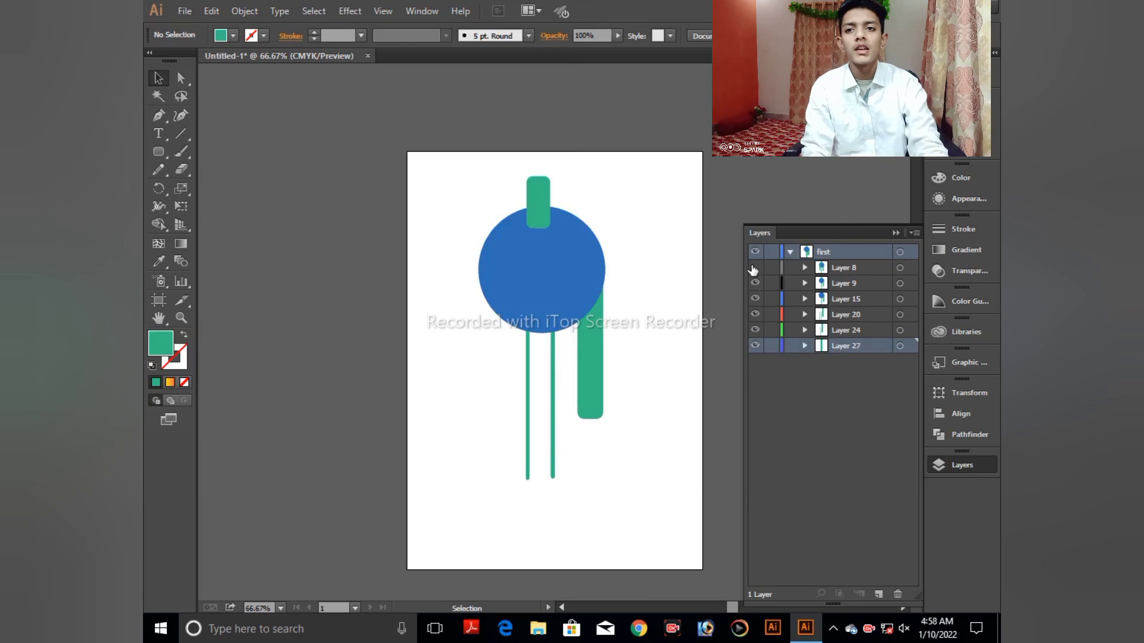
{"action": "left_click", "coordinate": [754, 267]}
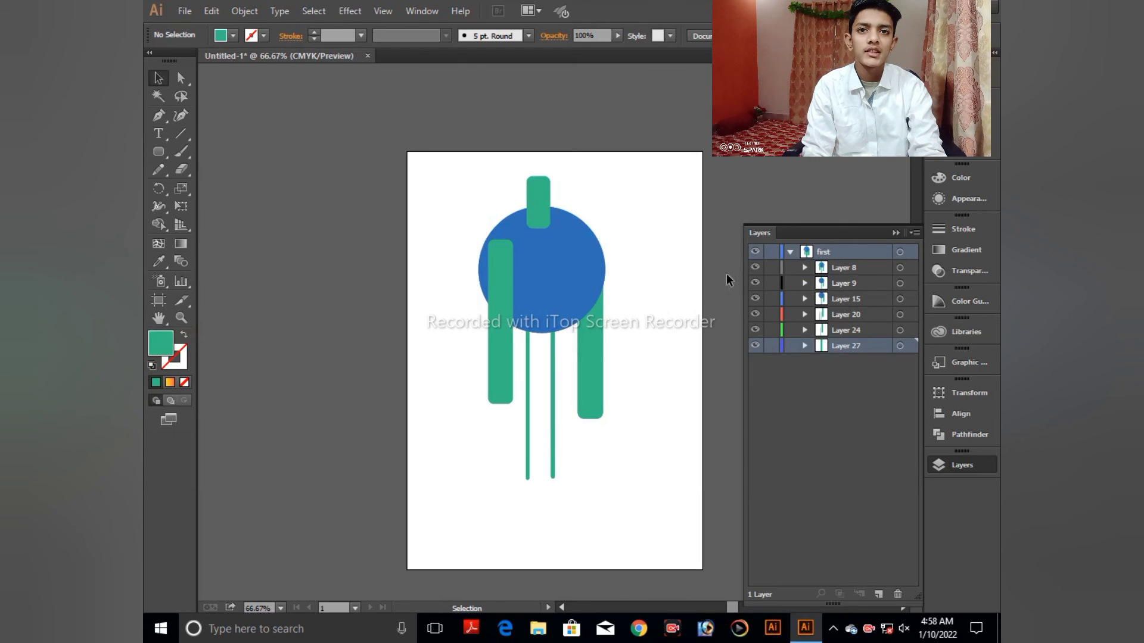
{"action": "left_click", "coordinate": [790, 251]}
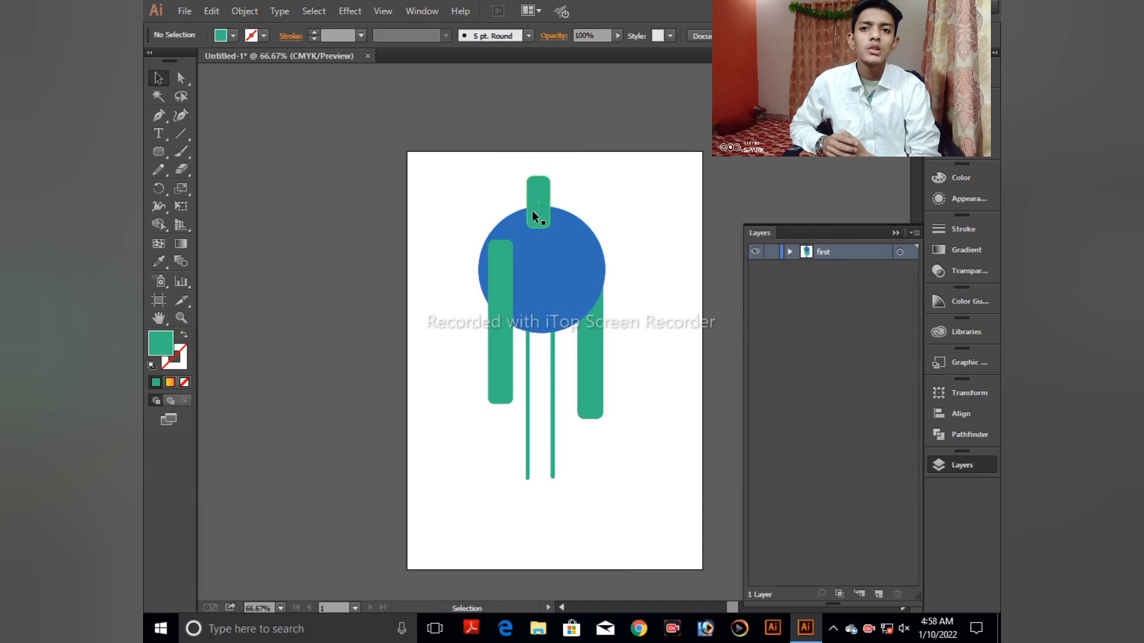
- Select all the shapes of the figure on the artboard, and close and reopen the list of layers
{"action": "left_click_drag", "start_coordinate": [452, 193], "coordinate": [670, 411]}
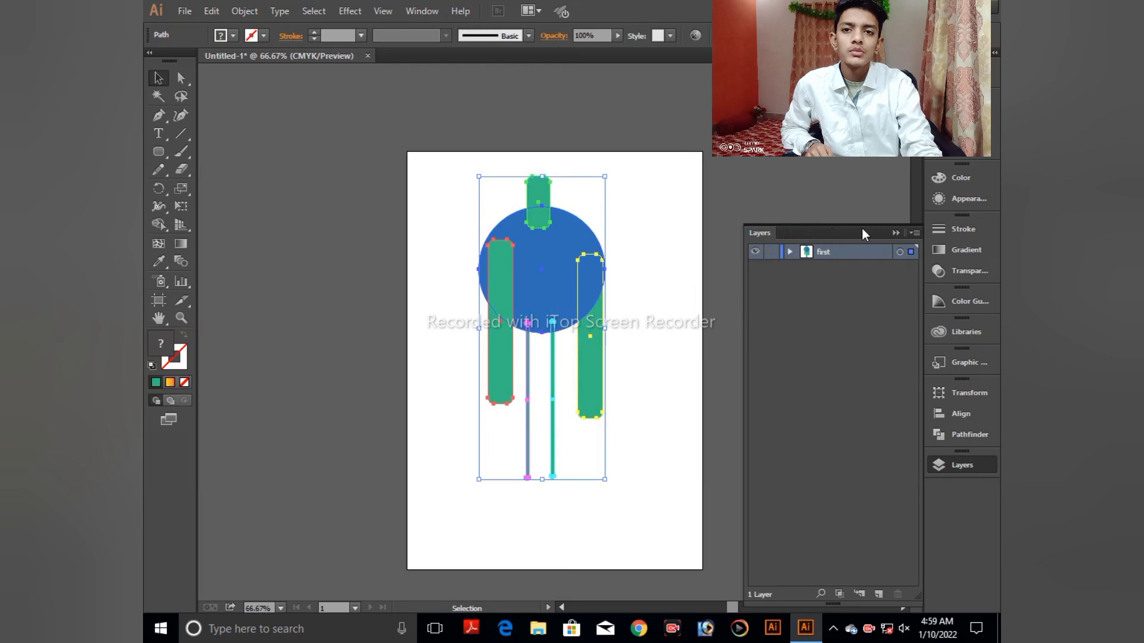
{"action": "left_click", "coordinate": [894, 234]}
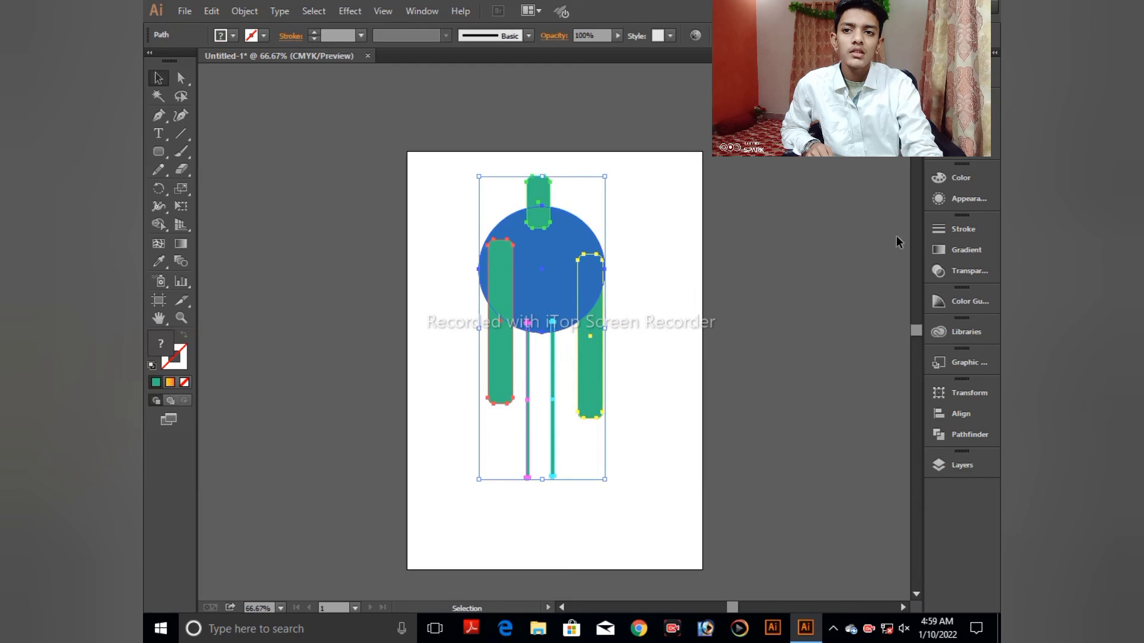
{"action": "left_click", "coordinate": [960, 464]}
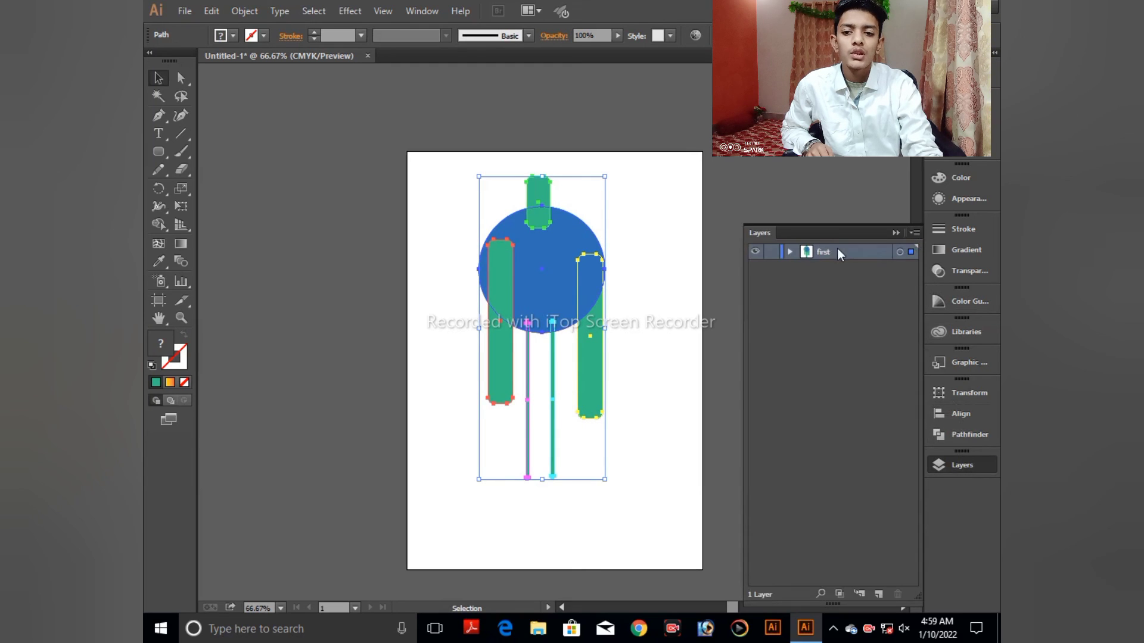
- Create four new layers above "first", and delete the lowest of the new ones
{"action": "left_click", "coordinate": [878, 598]}
{"action": "left_click", "coordinate": [877, 598]}
{"action": "left_click", "coordinate": [877, 598]}
{"action": "left_click", "coordinate": [878, 598]}
{"action": "left_click_drag", "start_coordinate": [852, 298], "coordinate": [898, 594]}
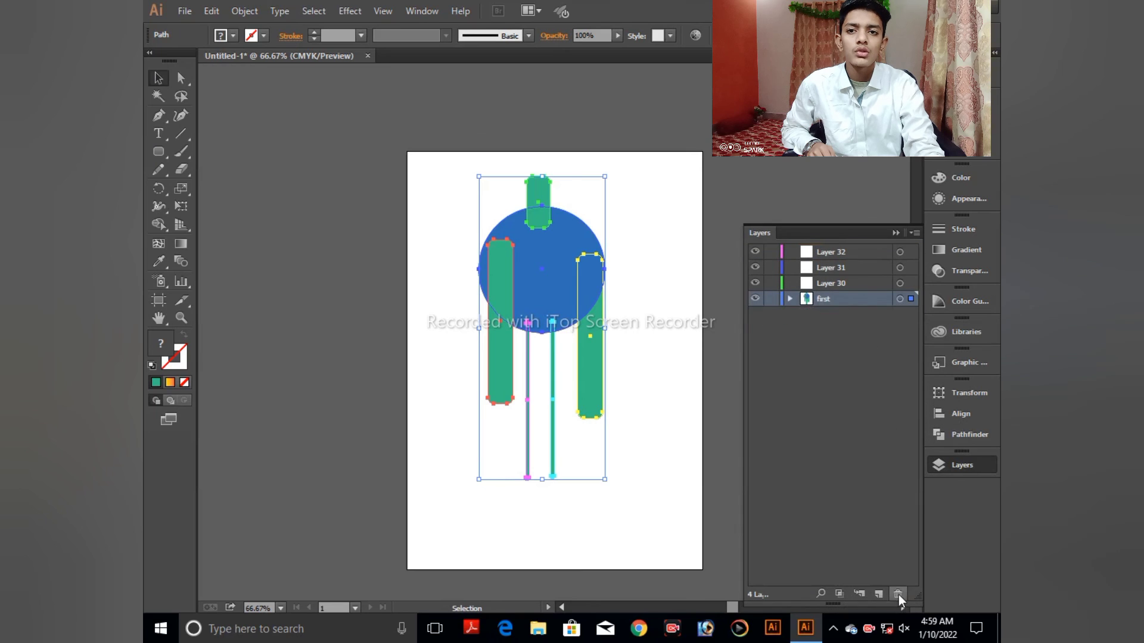
- Delete Layer 30, and delete the layer "first" together with its artwork
{"action": "left_click", "coordinate": [864, 268]}
{"action": "double_click", "coordinate": [845, 282]}
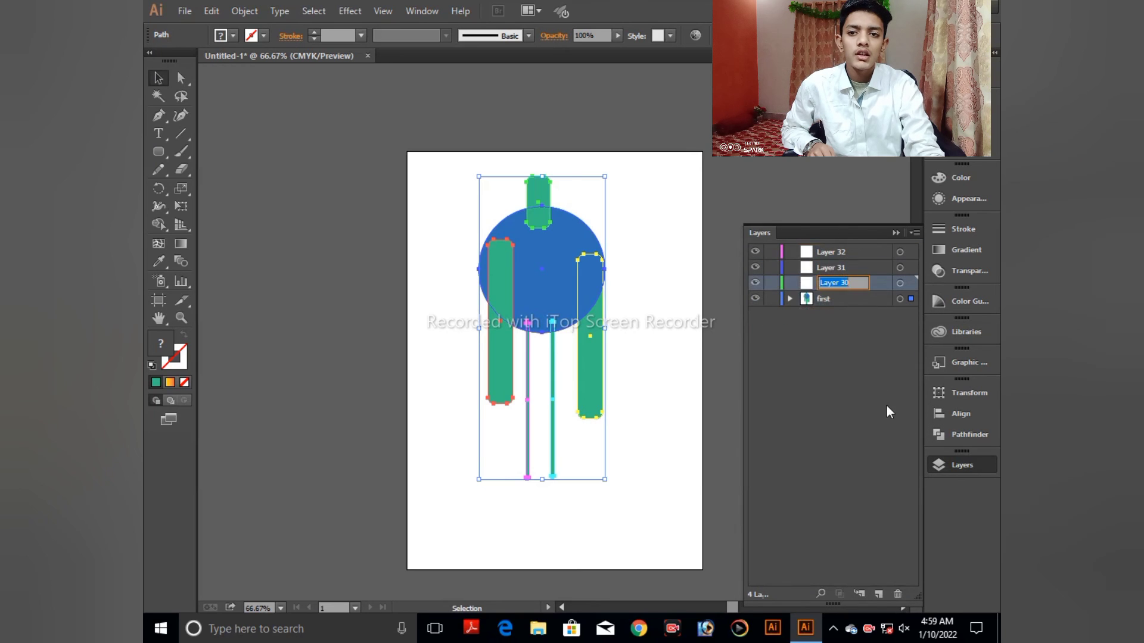
{"action": "left_click", "coordinate": [866, 357]}
{"action": "left_click", "coordinate": [852, 281]}
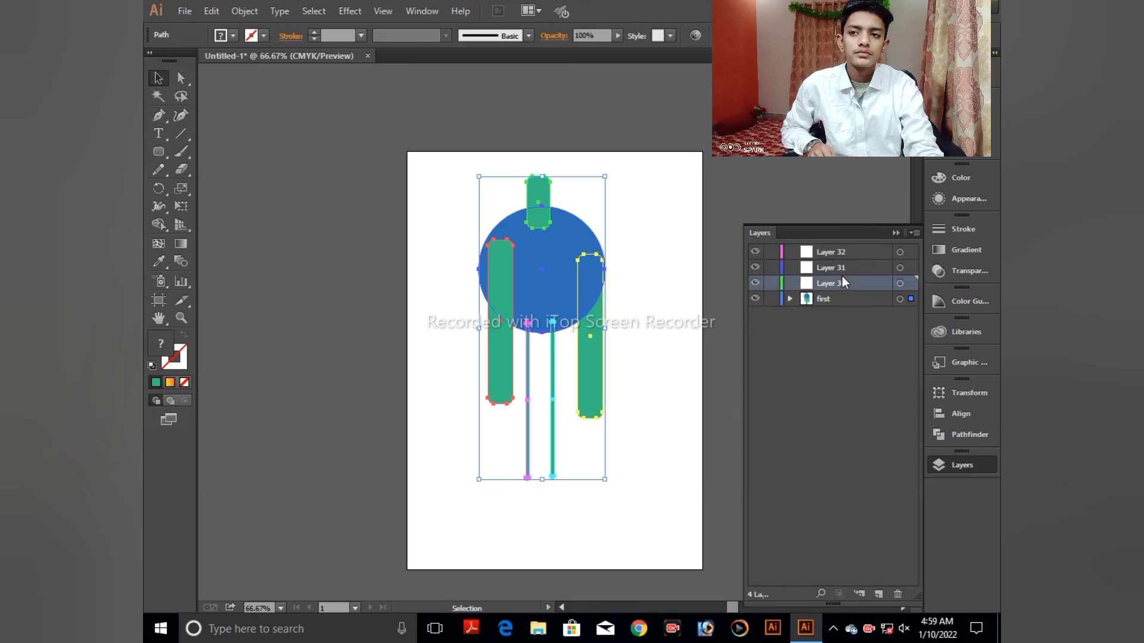
{"action": "left_click_drag", "start_coordinate": [841, 278], "coordinate": [899, 593]}
{"action": "left_click", "coordinate": [898, 593]}
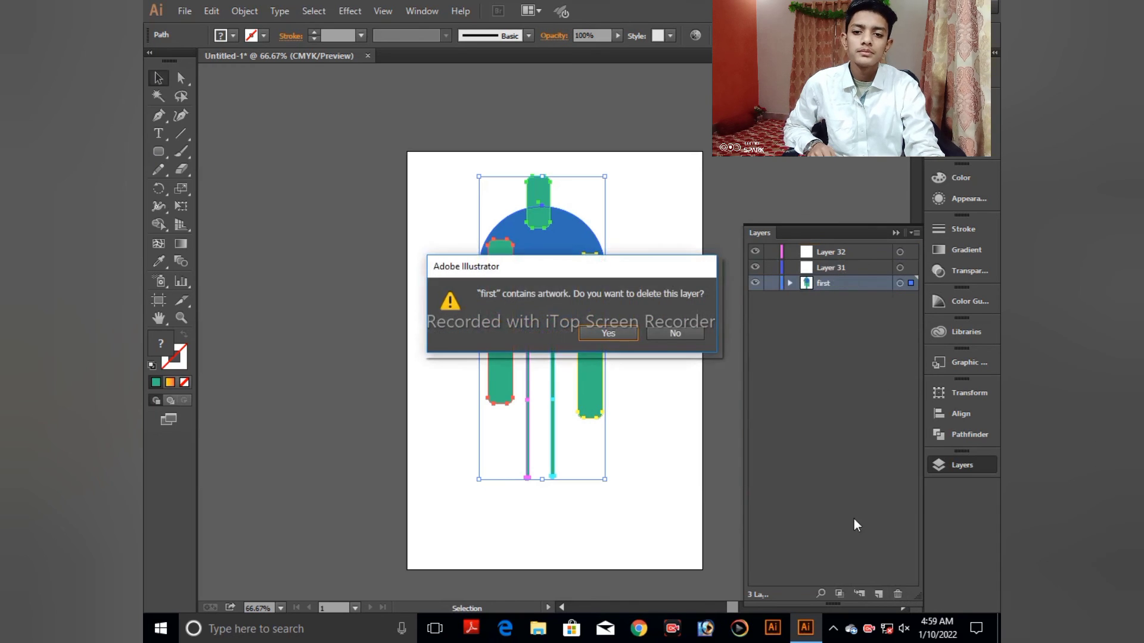
{"action": "left_click", "coordinate": [608, 334]}
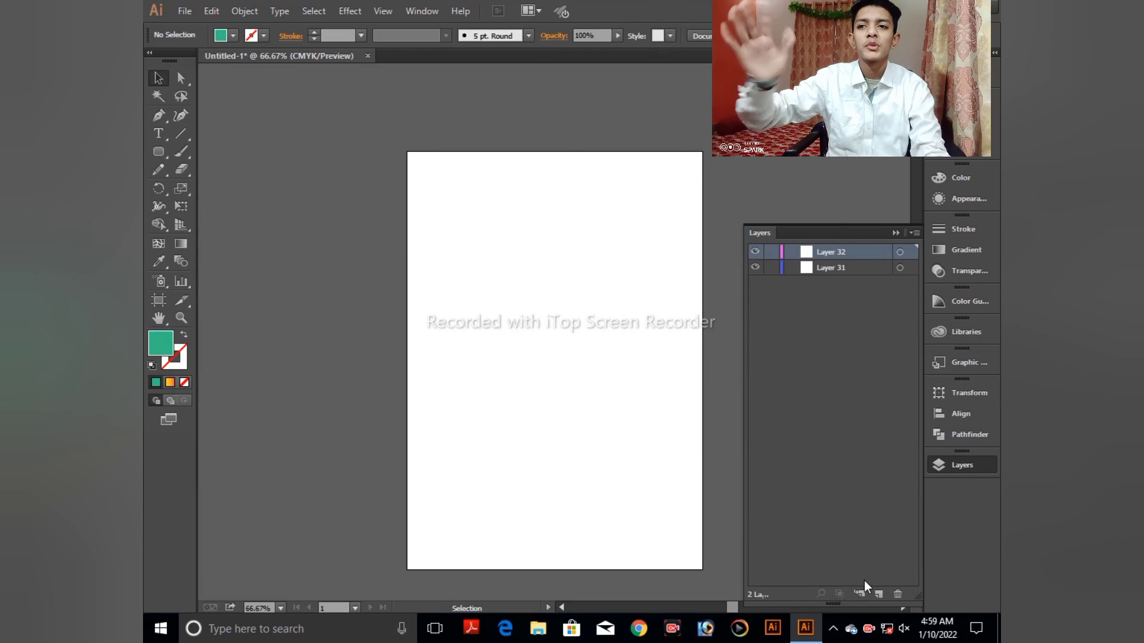